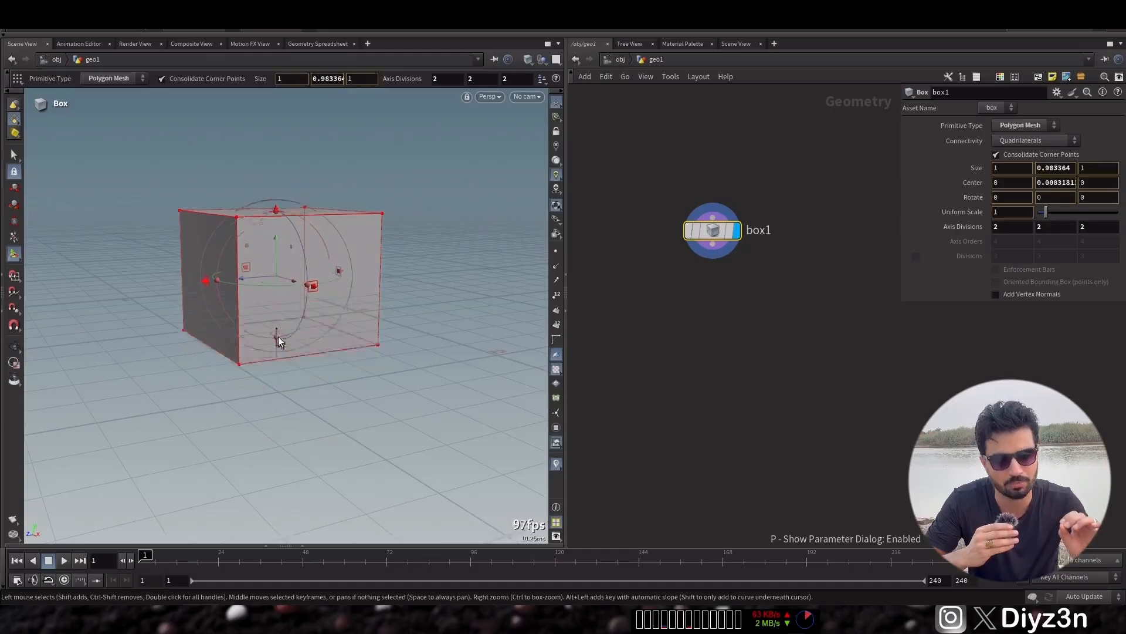
# Reshape the box into a wide, thin wall about 2.29 by 0.90 by 0.20 units.
pyautogui.moveTo(204, 254); pyautogui.dragTo(311, 253)
pyautogui.keyDown('alt'); pyautogui.moveTo(317, 264); pyautogui.dragTo(405, 320); pyautogui.keyUp('alt')
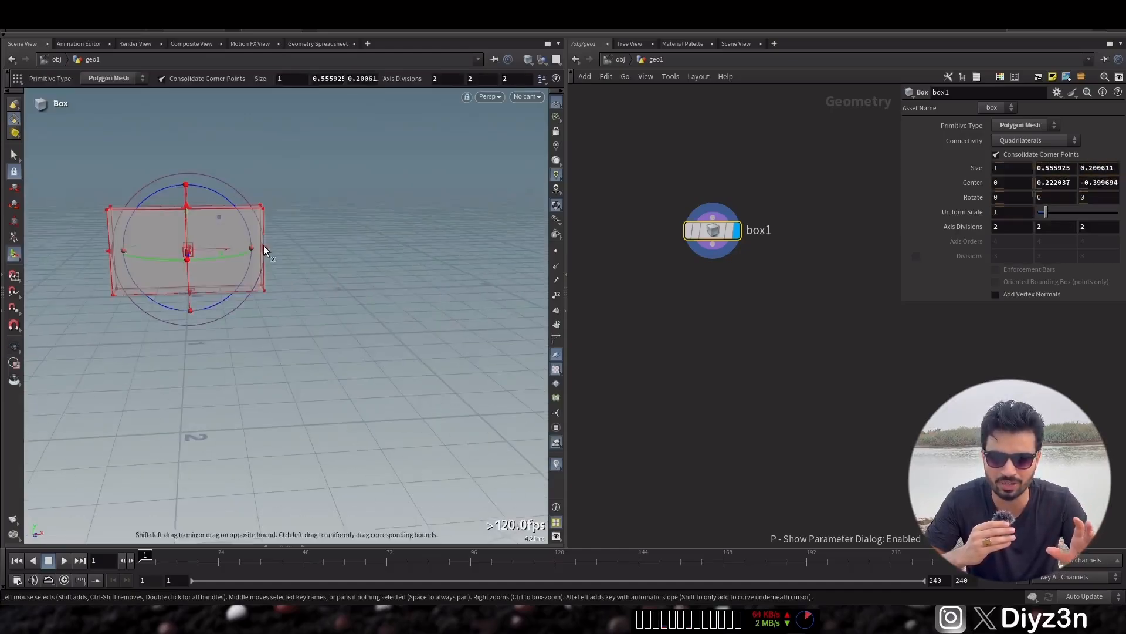
pyautogui.keyDown('shift'); pyautogui.moveTo(266, 248); pyautogui.dragTo(357, 248); pyautogui.keyUp('shift')
pyautogui.moveTo(186, 206); pyautogui.dragTo(186, 155)
pyautogui.keyDown('alt'); pyautogui.moveTo(206, 325); pyautogui.dragTo(246, 314); pyautogui.keyUp('alt')
pyautogui.keyDown('alt'); pyautogui.moveTo(134, 269); pyautogui.dragTo(148, 277, button='right'); pyautogui.keyUp('alt')
pyautogui.keyDown('alt'); pyautogui.moveTo(148, 277); pyautogui.dragTo(146, 326); pyautogui.keyUp('alt')
pyautogui.moveTo(719, 234); pyautogui.dragTo(683, 196)
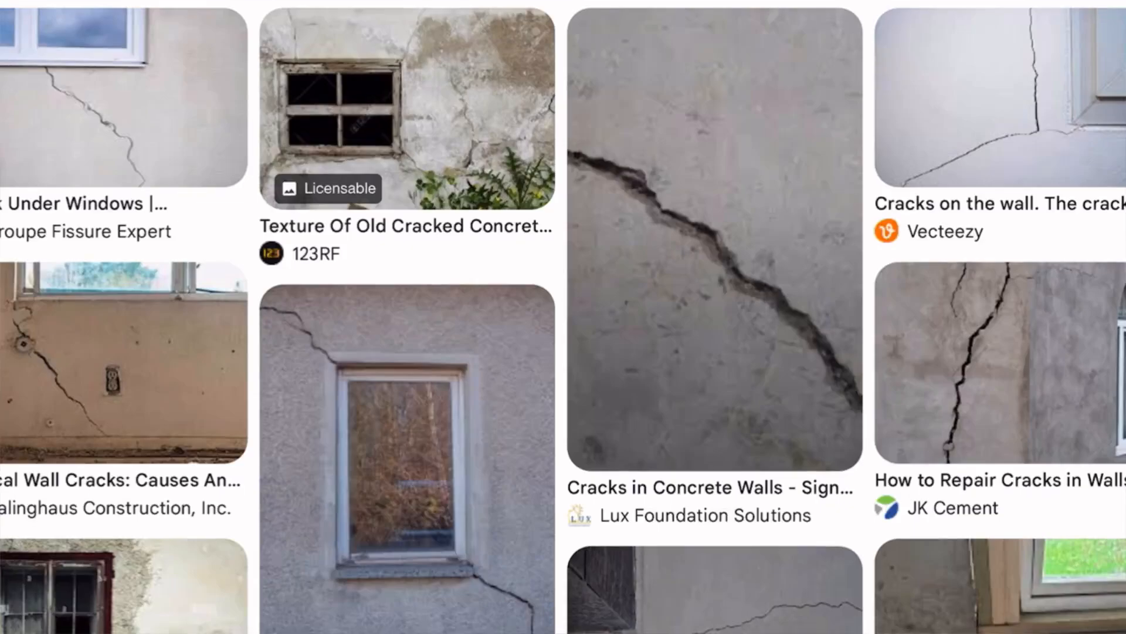
# Browse reference photos of cracks in concrete walls around windows.
pyautogui.scroll(-15, 564, 346)
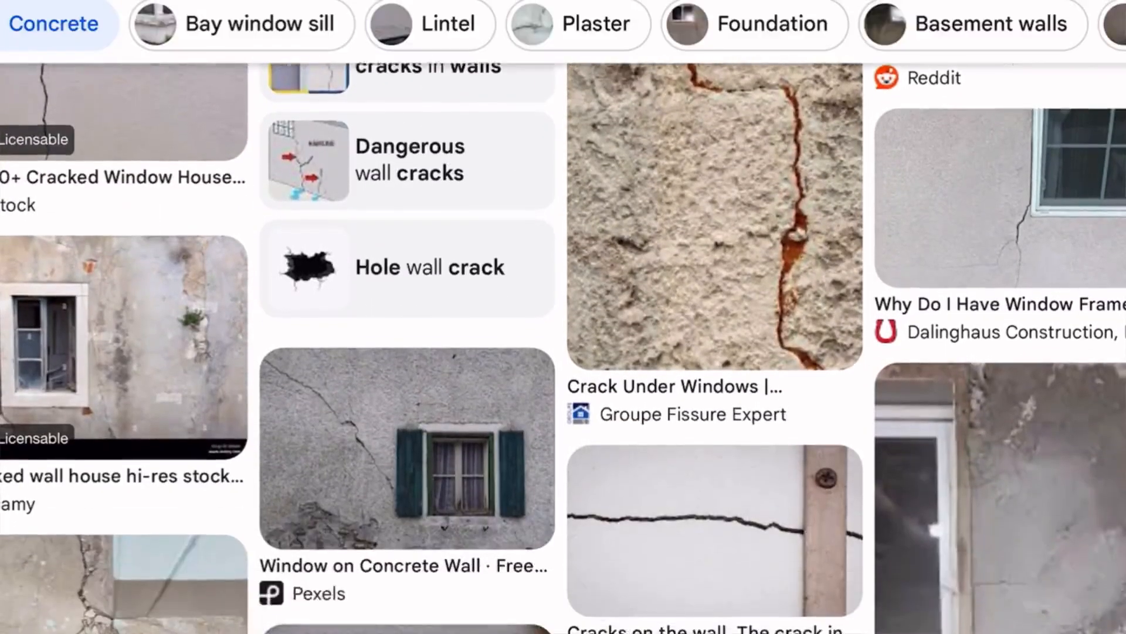
pyautogui.scroll(-10, 563, 346)
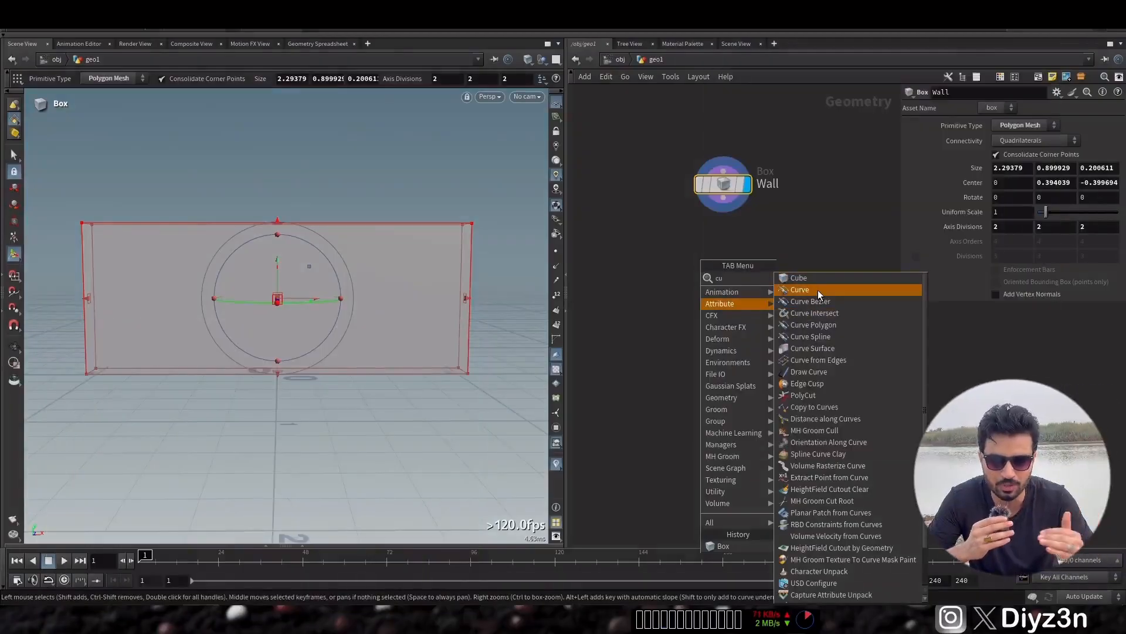
# Draw a branching polygon crack line with a new Curve node over the templated Wall box.
pyautogui.press('Escape')
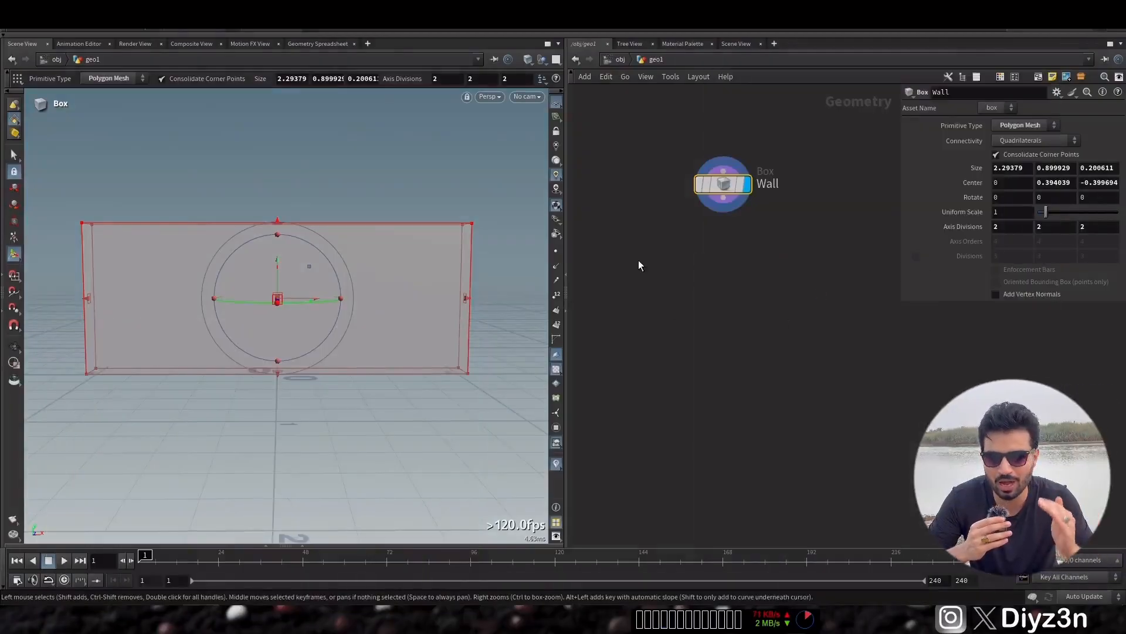
pyautogui.press('Return')
pyautogui.moveTo(745, 265); pyautogui.dragTo(593, 266)
pyautogui.click(625, 269)
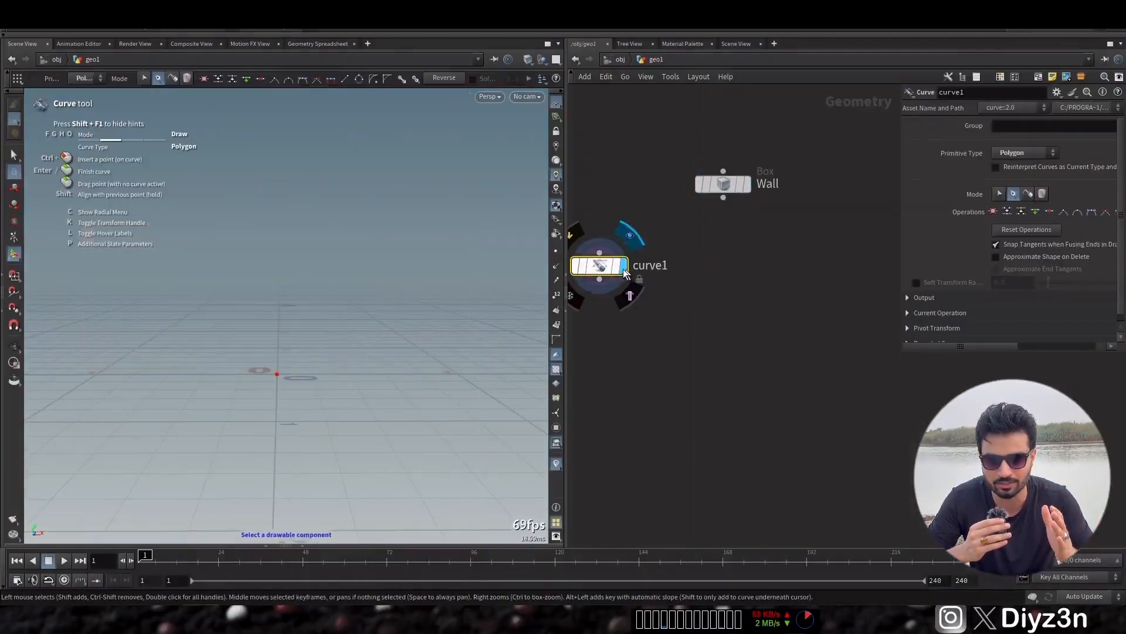
pyautogui.click(742, 184)
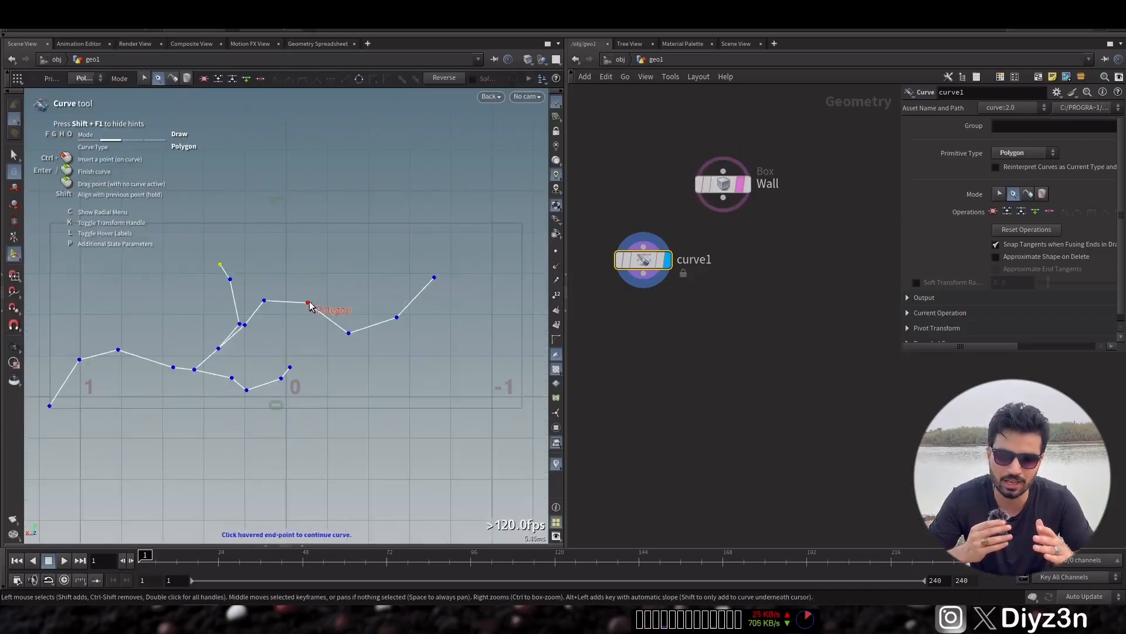
pyautogui.keyDown('alt'); pyautogui.moveTo(459, 357); pyautogui.dragTo(352, 410); pyautogui.keyUp('alt')
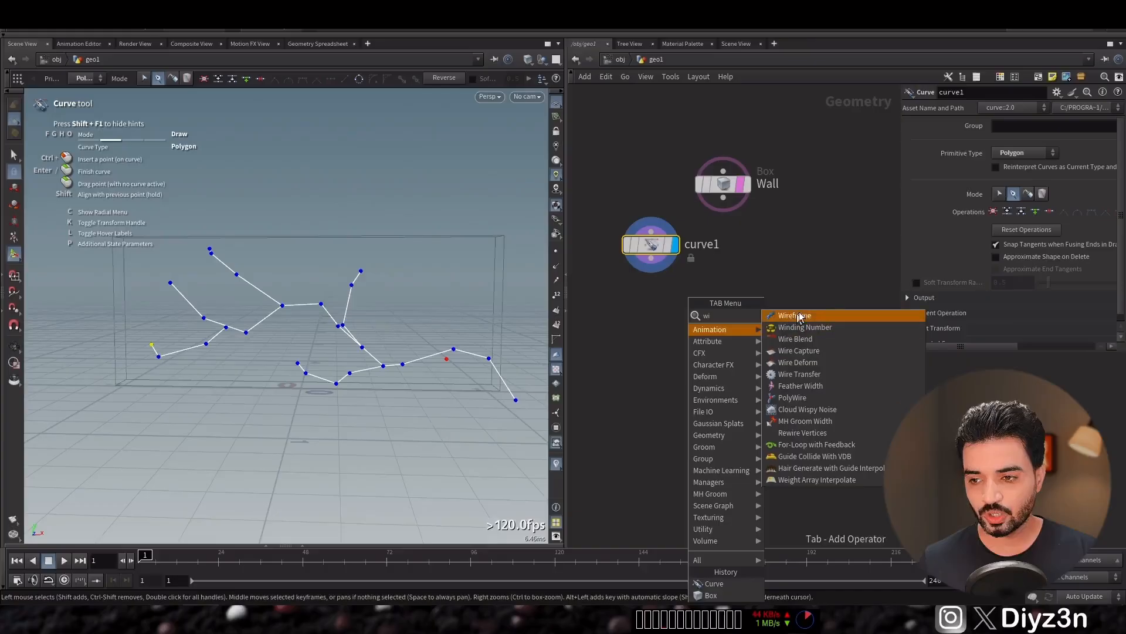
# Add a PolyWire node below the crack curve with 10 divisions and a wire radius of 0.03.
pyautogui.click(814, 399)
pyautogui.click(651, 300)
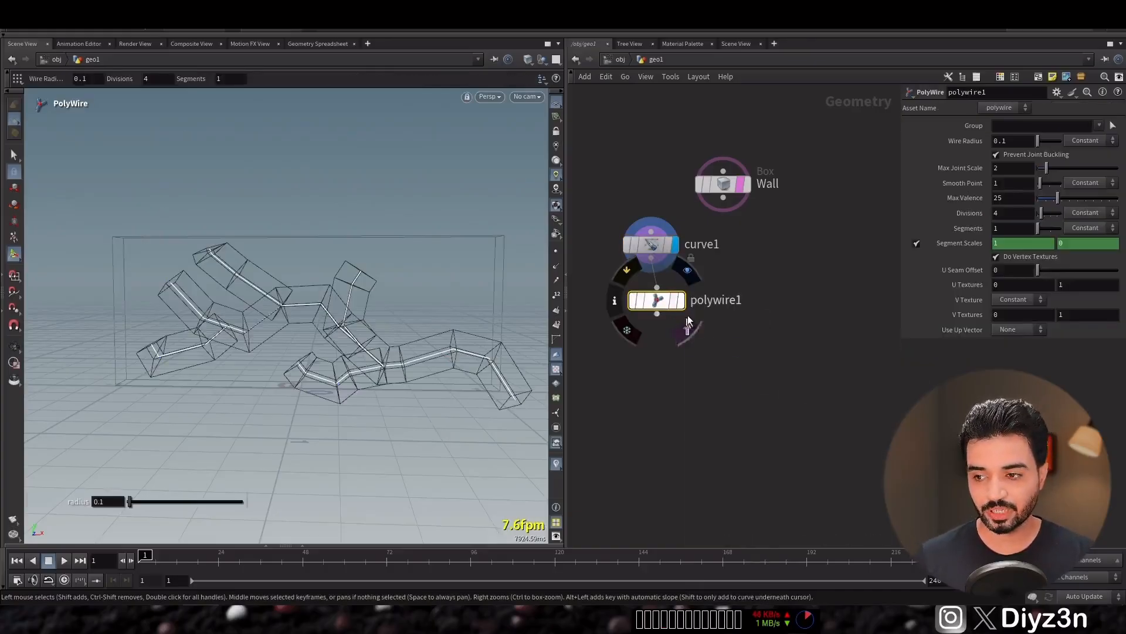
pyautogui.moveTo(1048, 213); pyautogui.dragTo(1061, 214)
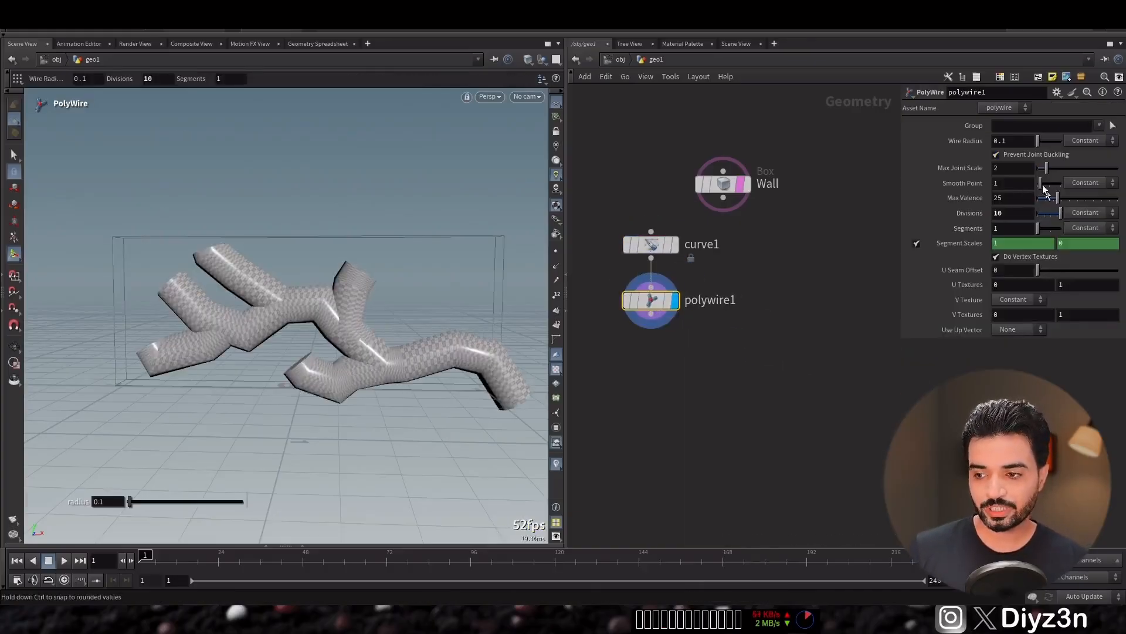
pyautogui.doubleClick(1010, 141)
pyautogui.write('0.01')
pyautogui.press('Return')
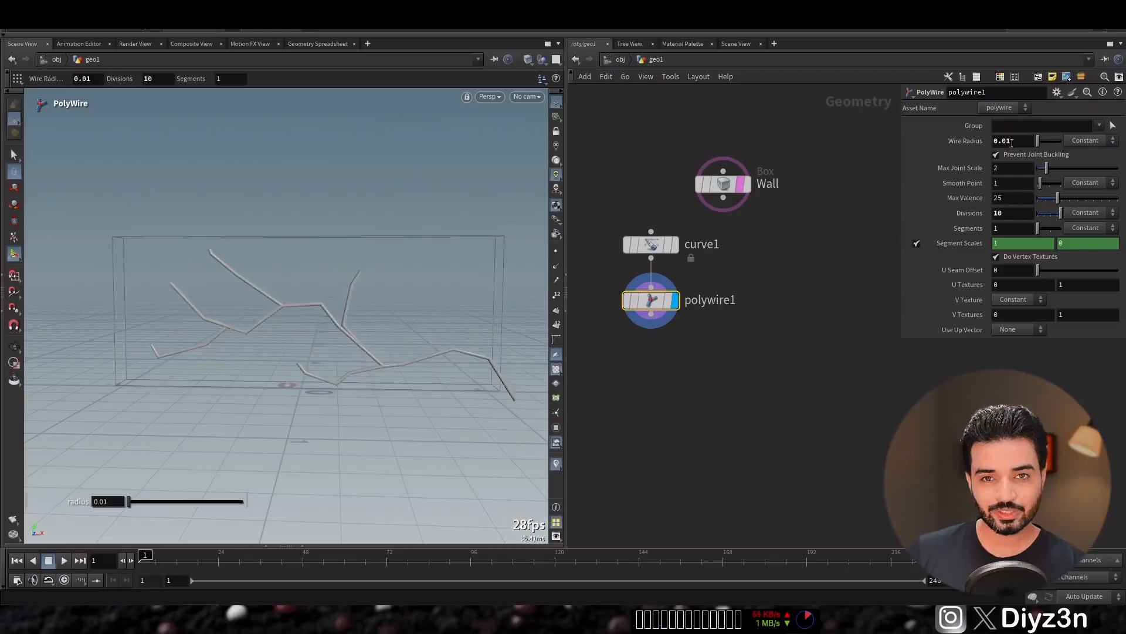
pyautogui.moveTo(1012, 139); pyautogui.dragTo(1027, 164, button='middle')
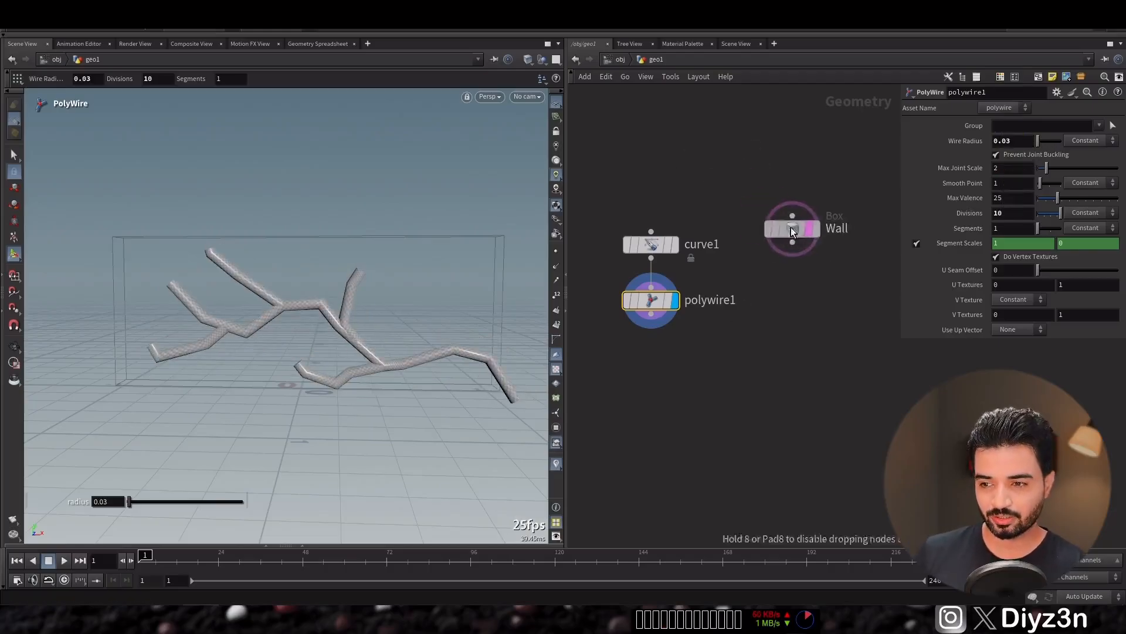
# Add a Boolean node with the Wall as its first input and the PolyWire crack as its second.
pyautogui.press('Tab')
pyautogui.click(738, 413)
pyautogui.click(710, 425)
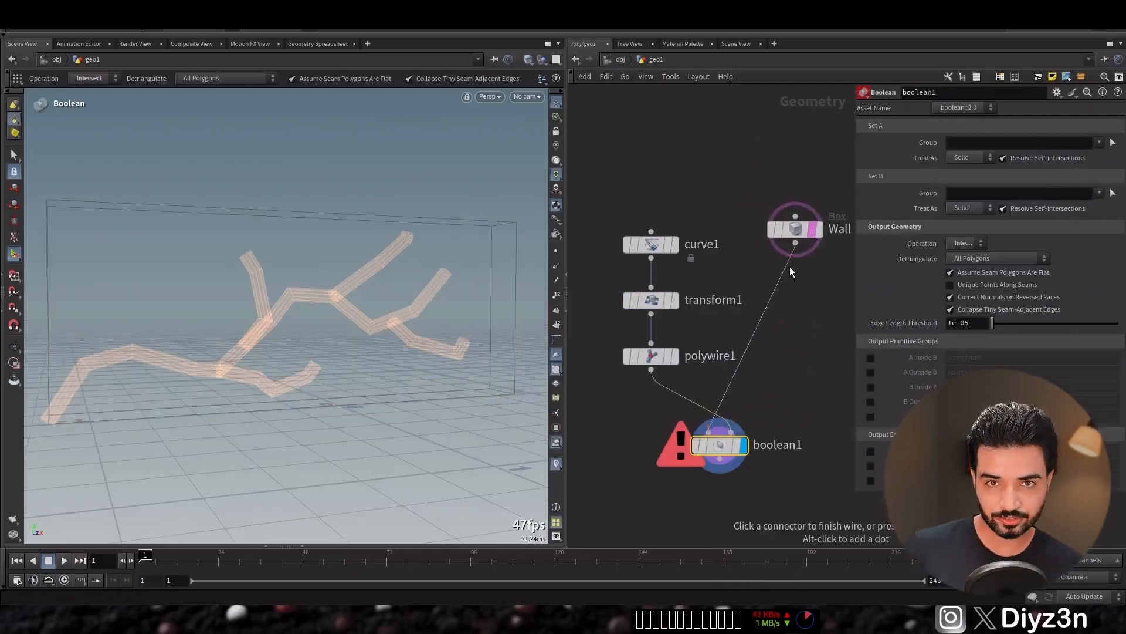
pyautogui.click(790, 268)
# Set the Boolean operation to Subtract to carve the crack out of the wall.
pyautogui.keyDown('alt'); pyautogui.moveTo(449, 345); pyautogui.dragTo(498, 368); pyautogui.keyUp('alt')
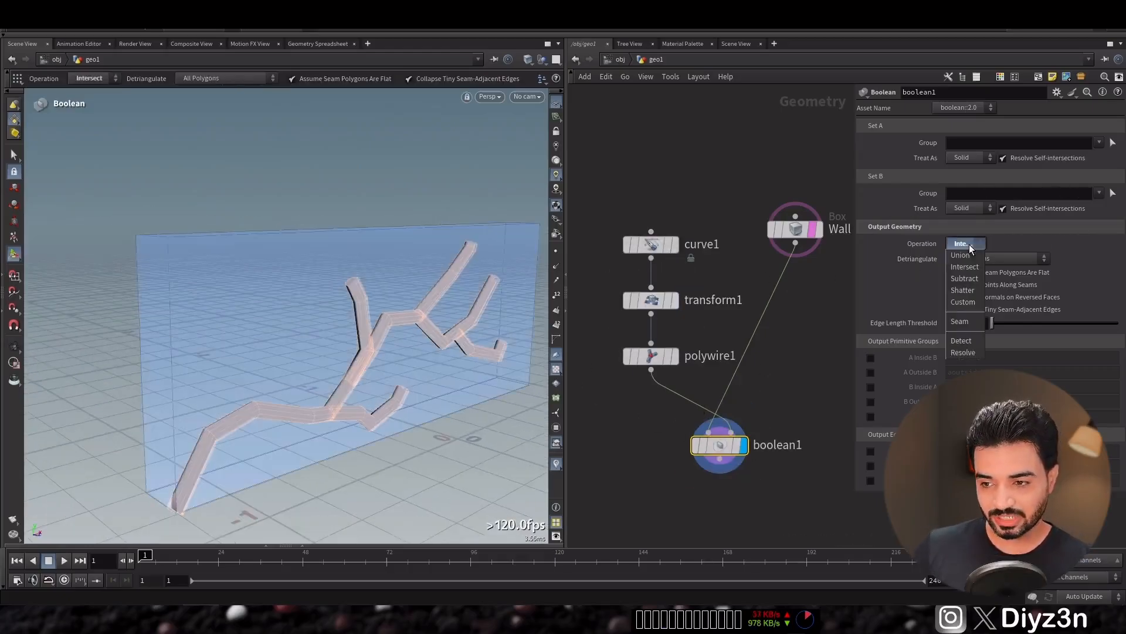
pyautogui.click(962, 254)
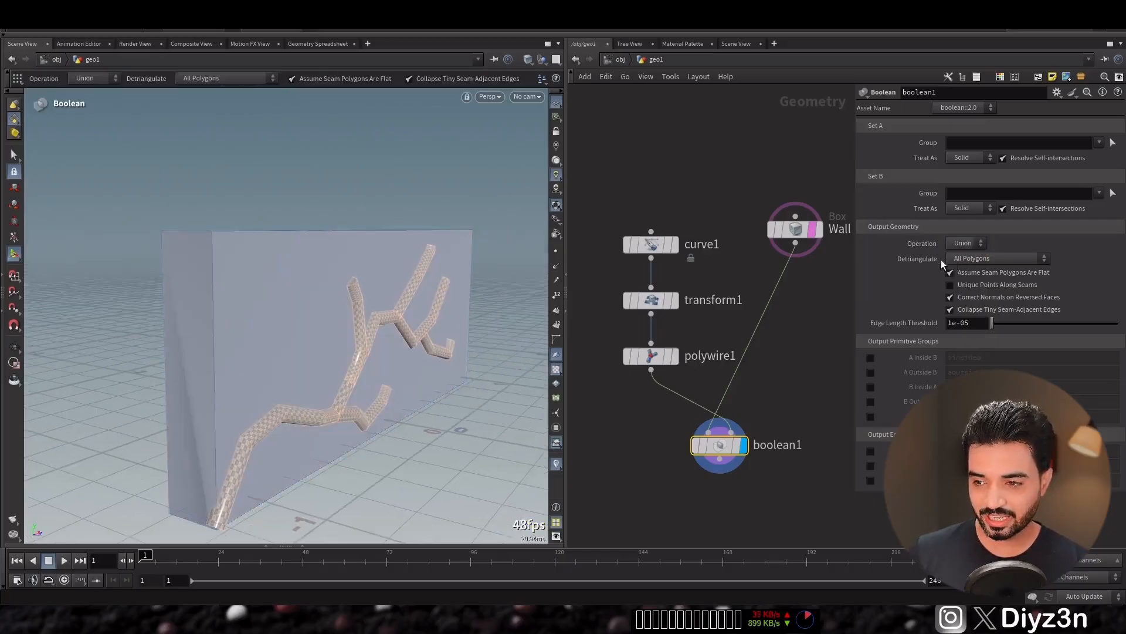
pyautogui.click(964, 246)
pyautogui.click(967, 277)
pyautogui.press('Escape')
pyautogui.moveTo(281, 328); pyautogui.dragTo(168, 308)
# Stretch the crack through the wall with a Transform after polywire1, using Z scale 7.5 and pivot Z -0.29.
pyautogui.click(652, 245)
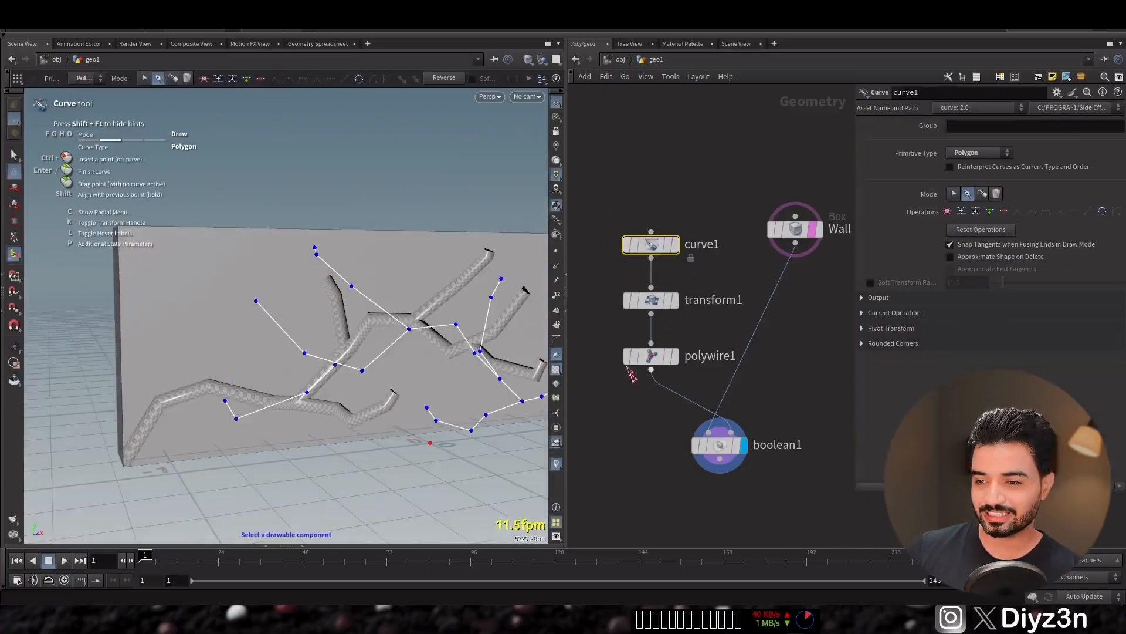
pyautogui.click(651, 300)
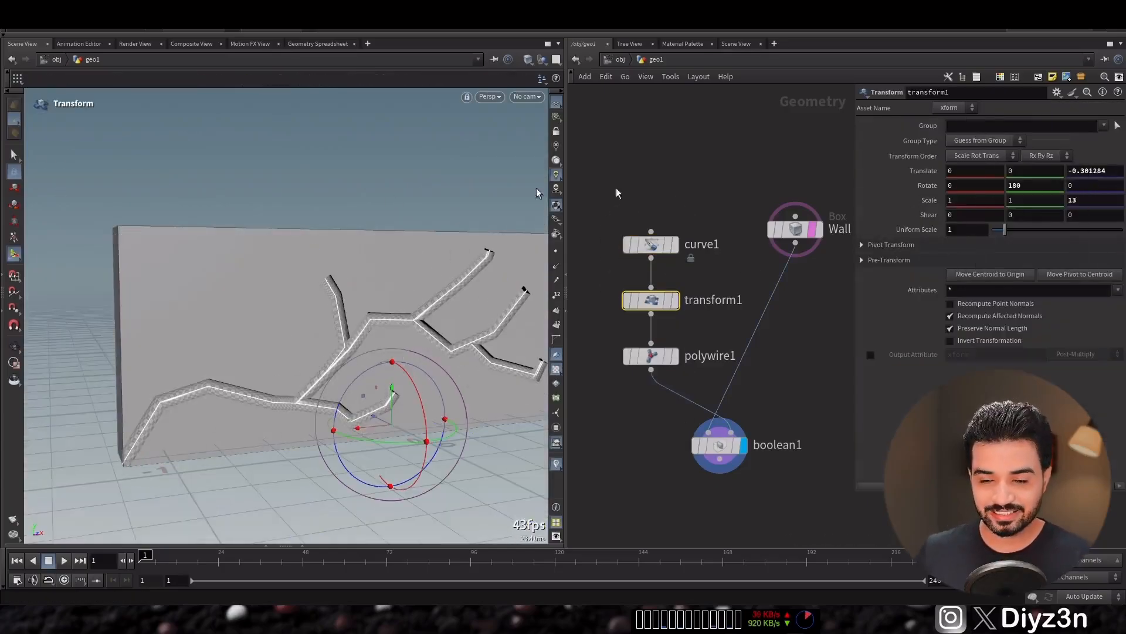
pyautogui.moveTo(1077, 200); pyautogui.dragTo(1092, 201, button='middle')
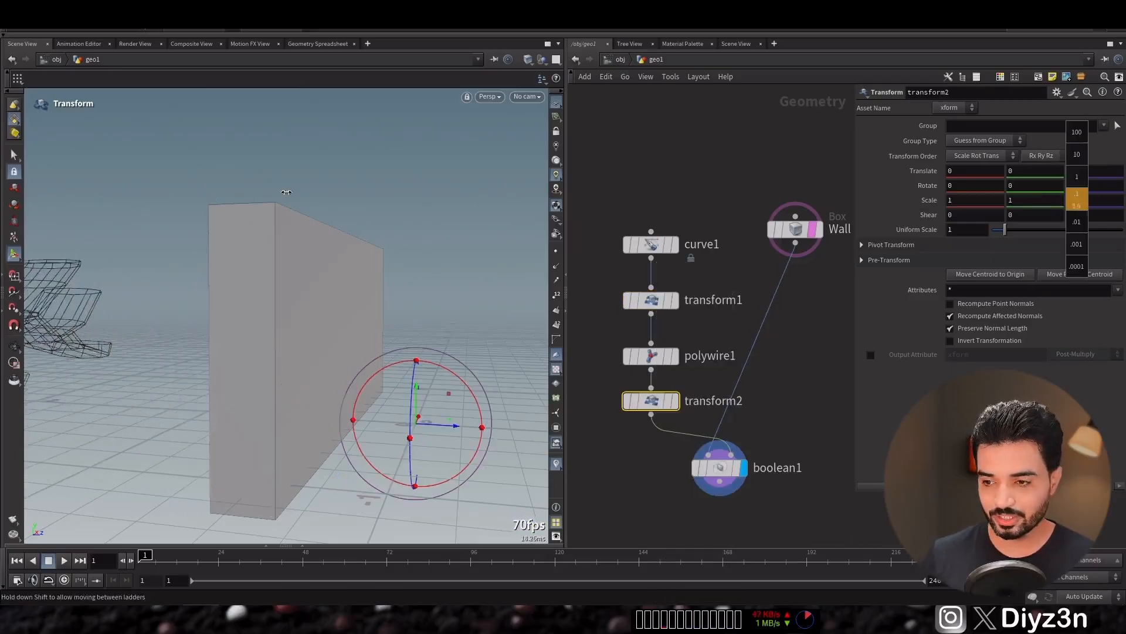
pyautogui.moveTo(287, 192); pyautogui.dragTo(284, 192, button='middle')
pyautogui.click(891, 245)
pyautogui.moveTo(1093, 261); pyautogui.dragTo(1052, 263, button='middle')
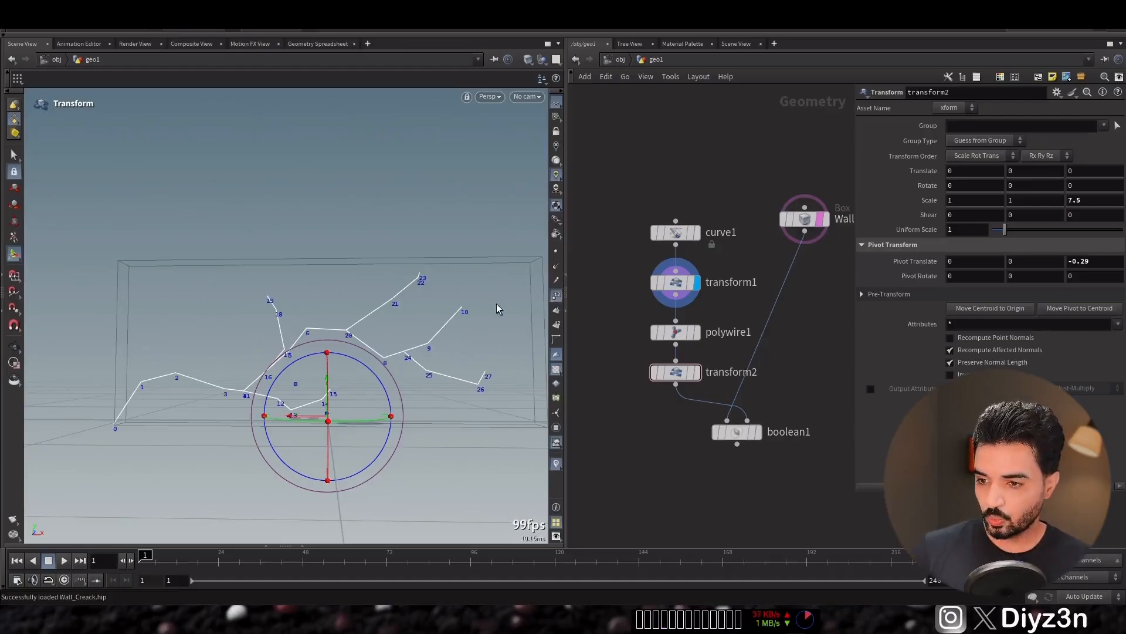
# Check the crack curve's point numbering and switch the display to polywire1.
pyautogui.scroll(6, 286, 234)
pyautogui.scroll(-5, 285, 234)
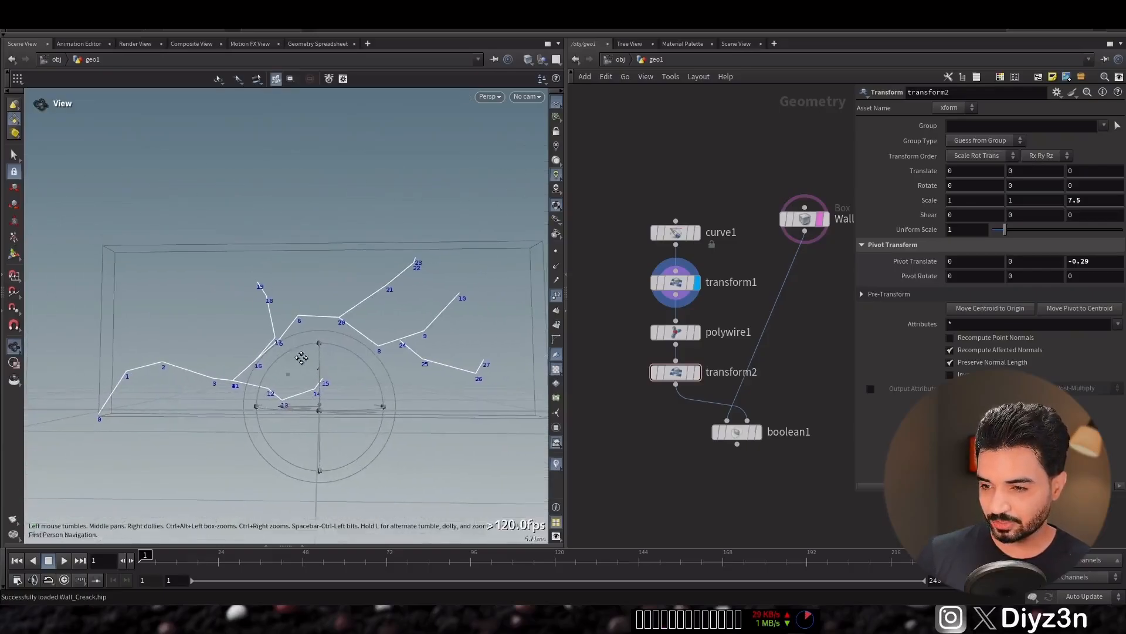
pyautogui.click(680, 333)
pyautogui.click(694, 333)
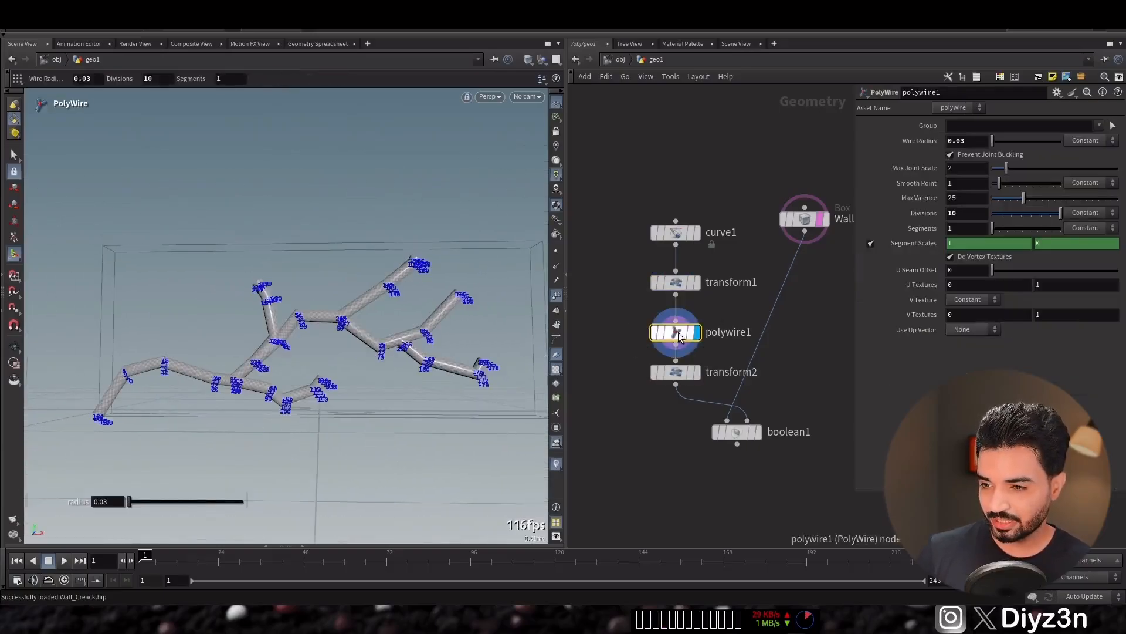
pyautogui.click(557, 295)
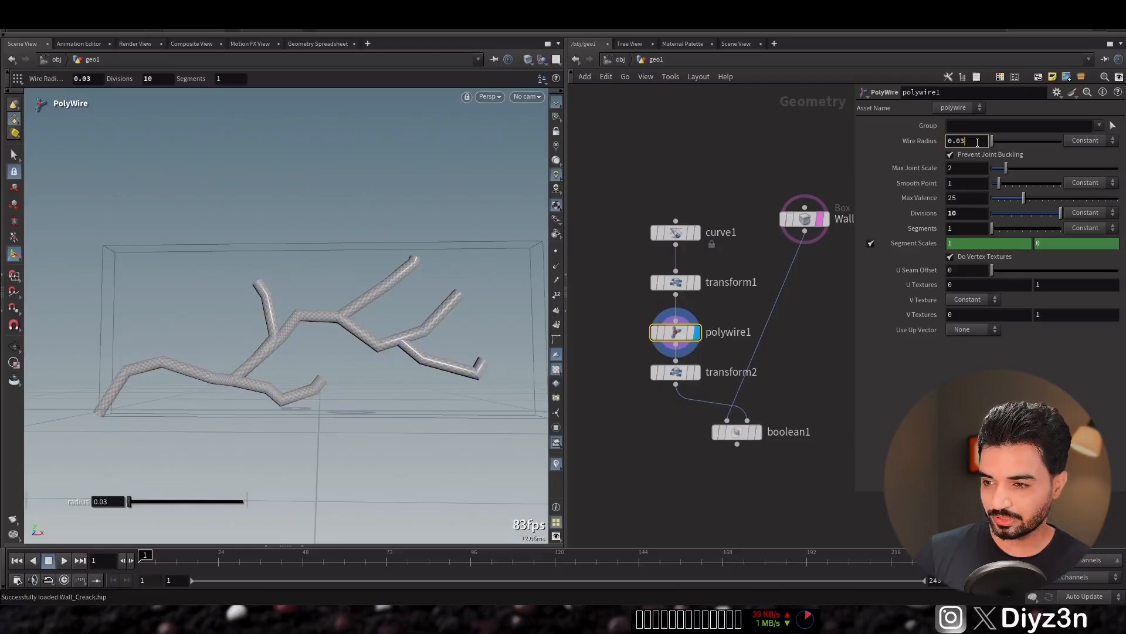
pyautogui.write('ptnum')
pyautogui.press('Return')
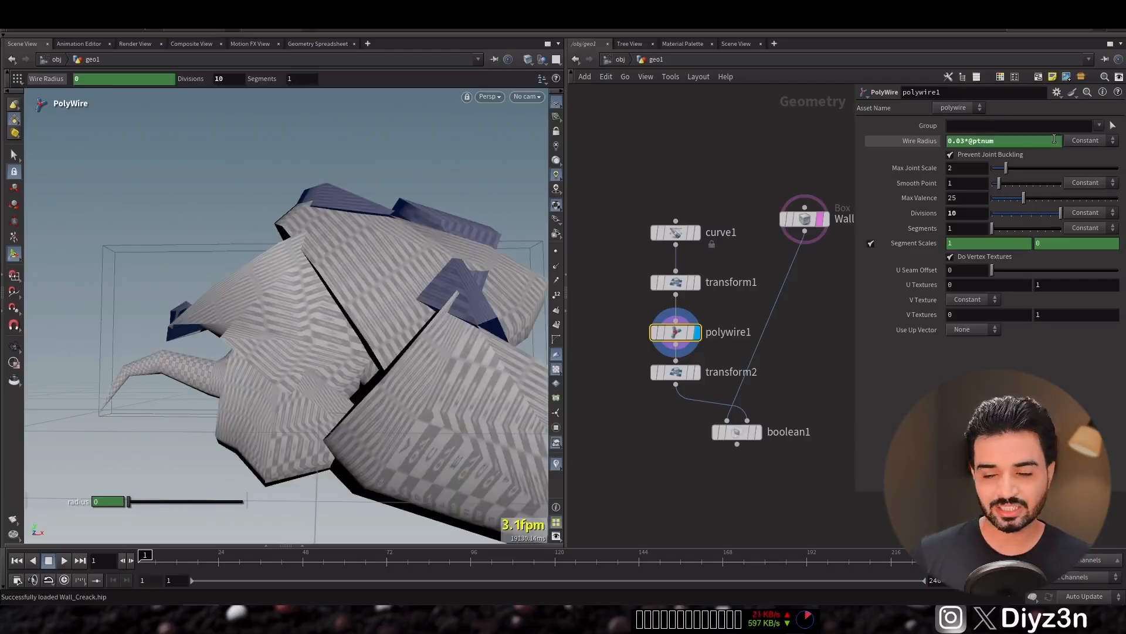
pyautogui.rightClick(1024, 141)
pyautogui.moveTo(1007, 187)
pyautogui.click(828, 202)
pyautogui.keyDown('ctrl'); pyautogui.scroll(6, 819, 189); pyautogui.keyUp('ctrl')
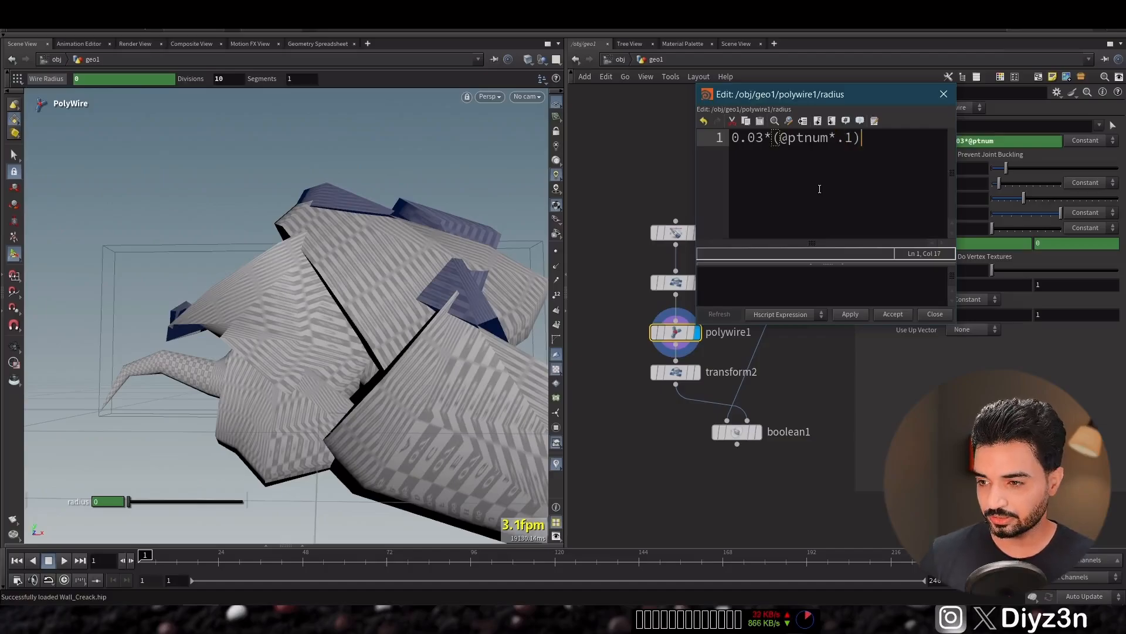
pyautogui.click(849, 314)
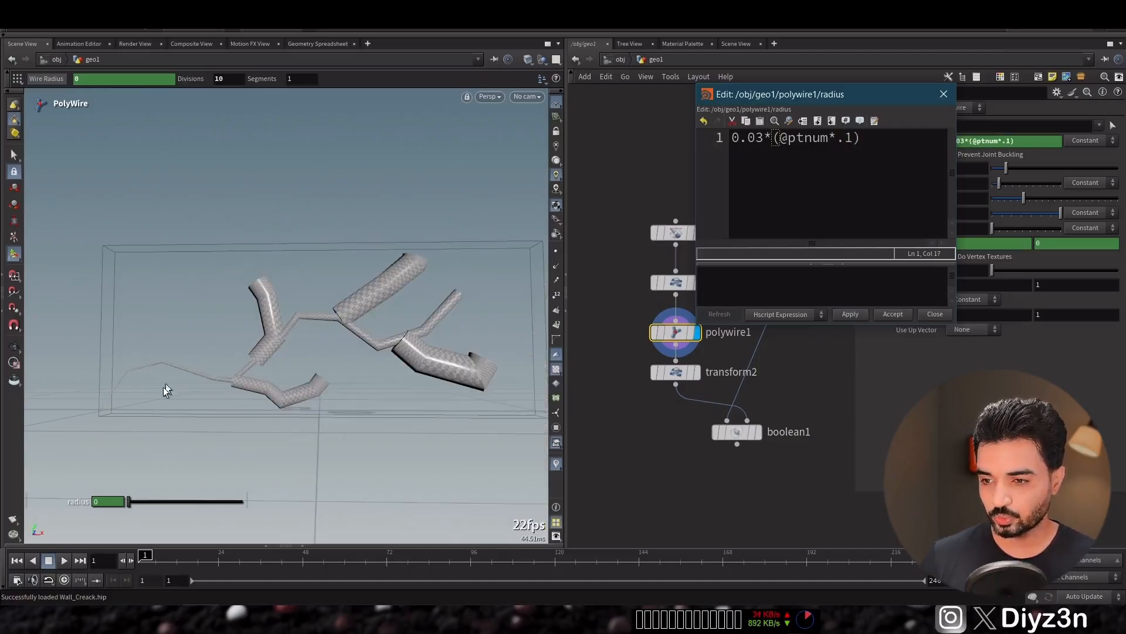
pyautogui.click(852, 315)
pyautogui.moveTo(837, 99); pyautogui.dragTo(963, 314)
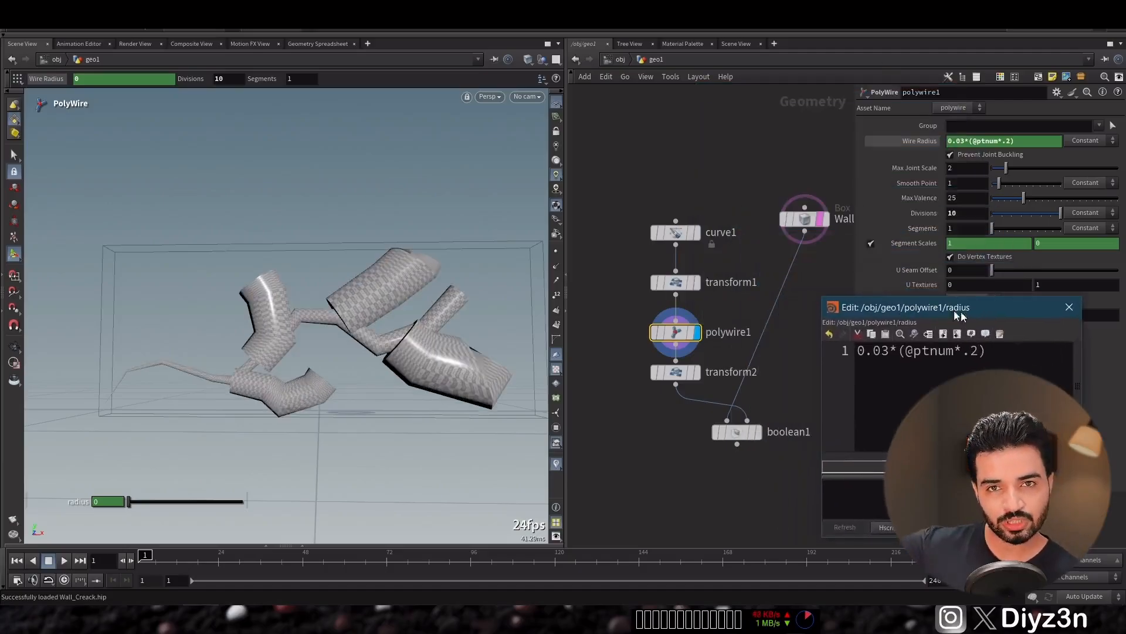
# Insert a Sort node between transform1 and polywire1.
pyautogui.moveTo(637, 212); pyautogui.dragTo(677, 231)
pyautogui.press('Tab')
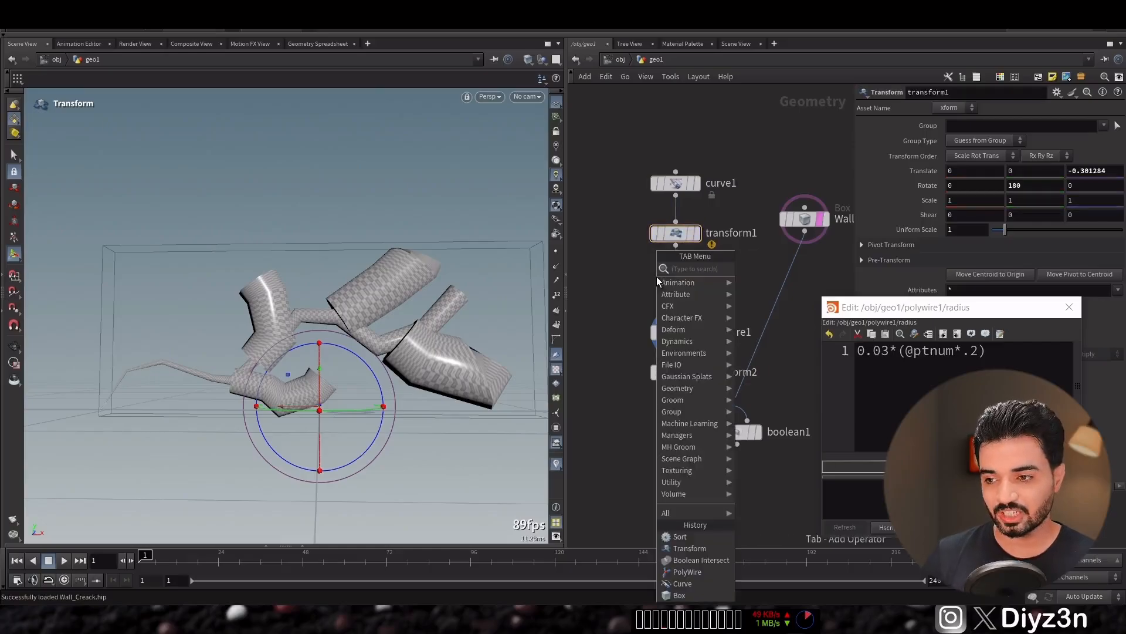
pyautogui.write('sort')
pyautogui.click(750, 268)
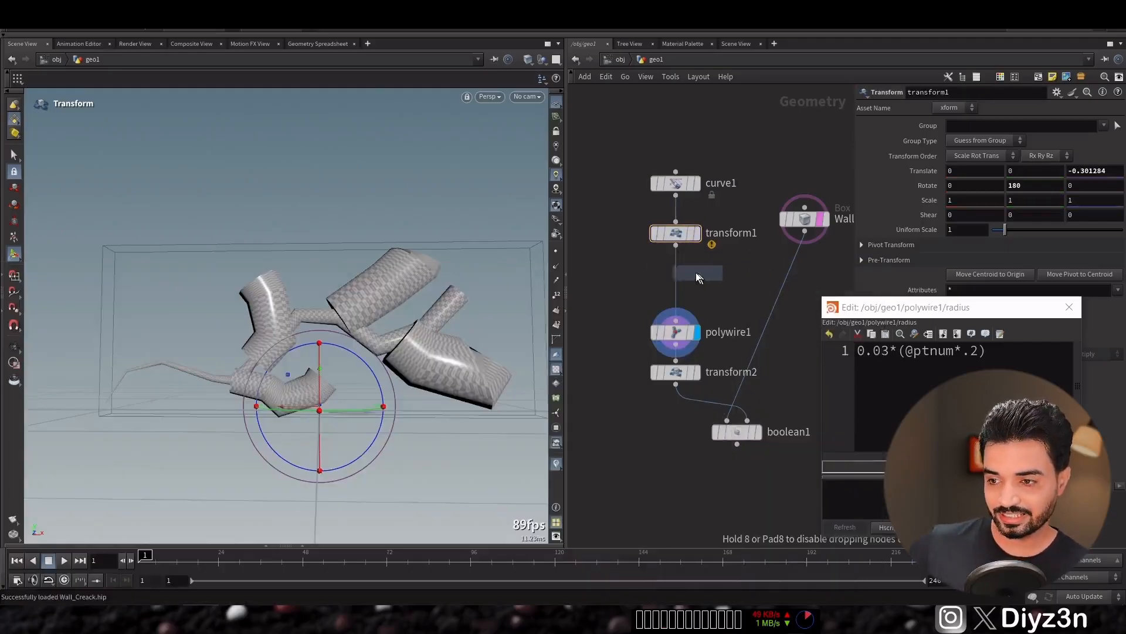
pyautogui.click(675, 275)
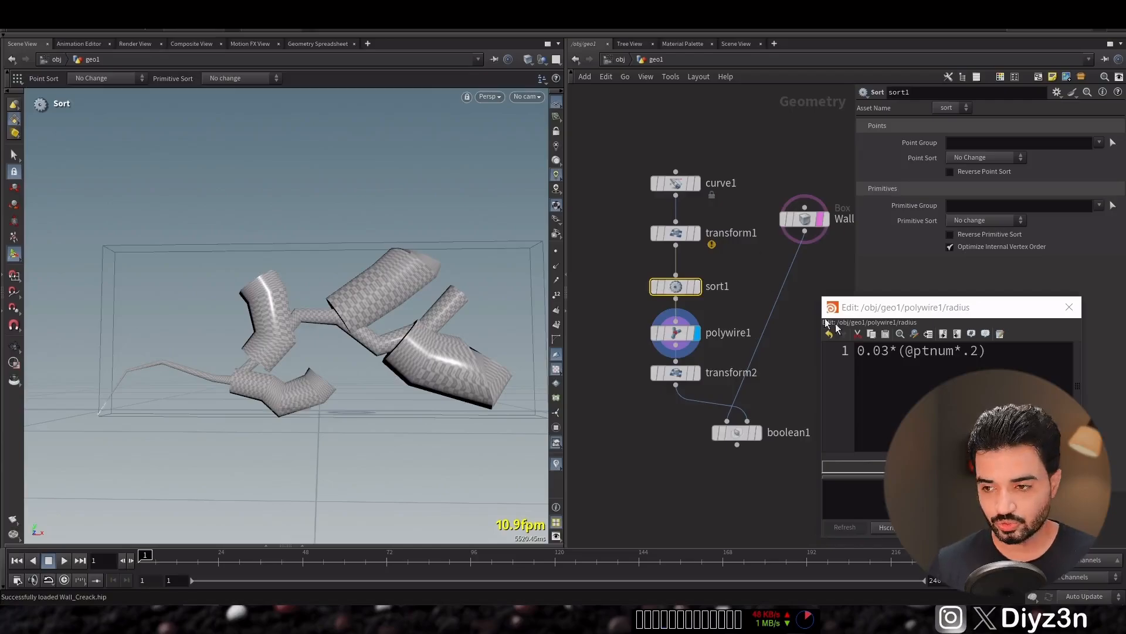
# Set the Sort node's point sort to By X in reverse order, and space out the nodes.
pyautogui.click(986, 158)
pyautogui.click(974, 216)
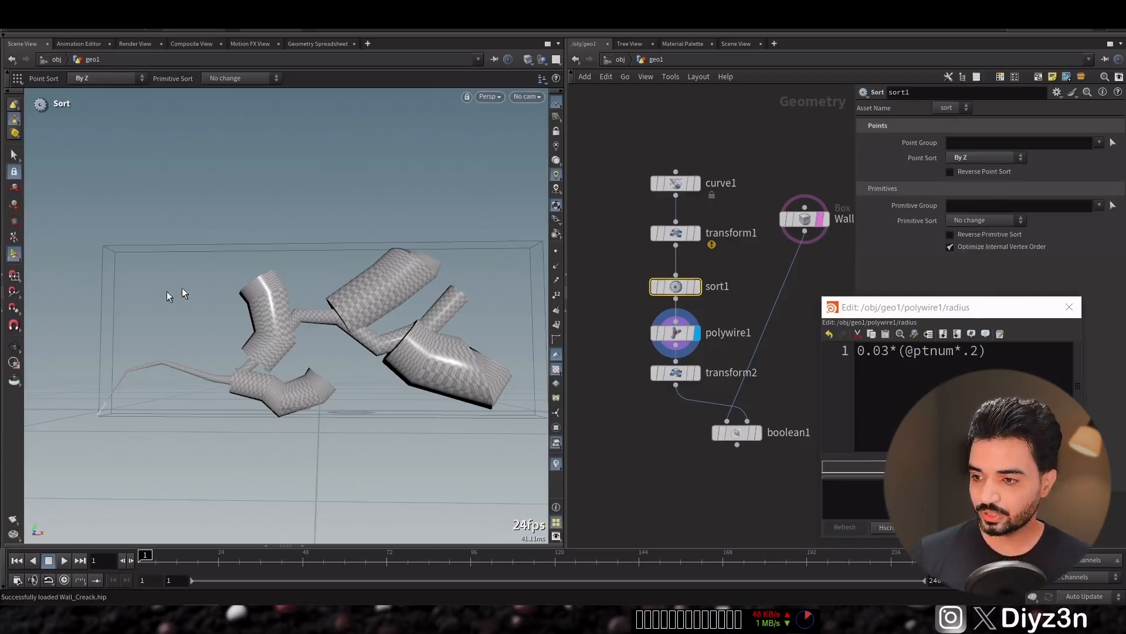
pyautogui.click(991, 157)
pyautogui.click(974, 191)
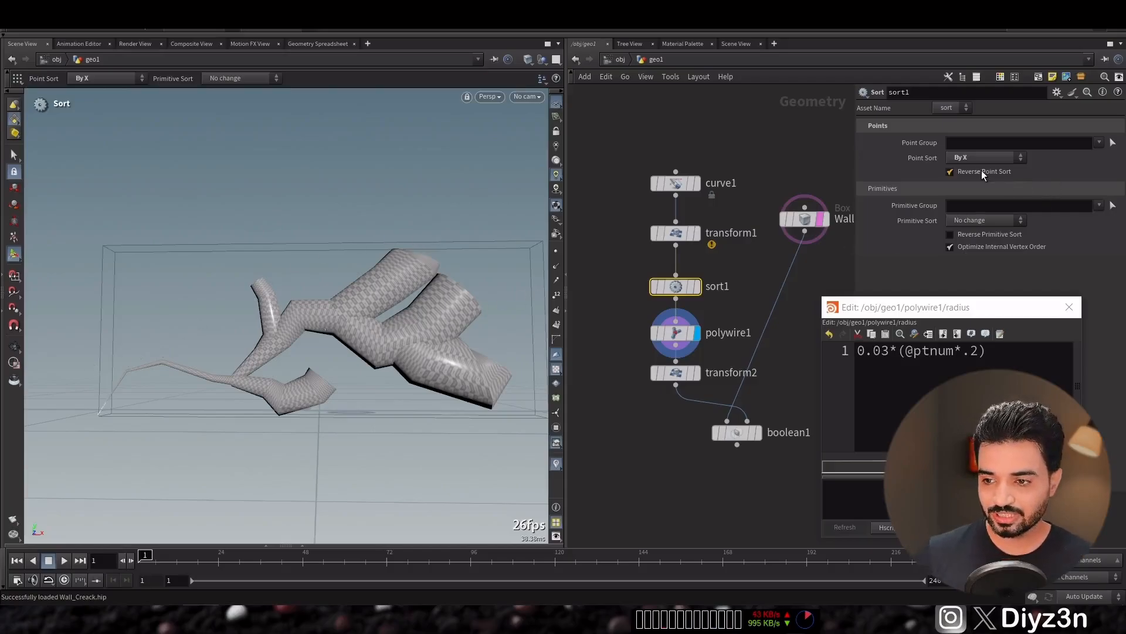
pyautogui.moveTo(676, 286)
pyautogui.mouseDown()
pyautogui.moveTo(676, 302)
pyautogui.moveTo(676, 277)
pyautogui.mouseUp()
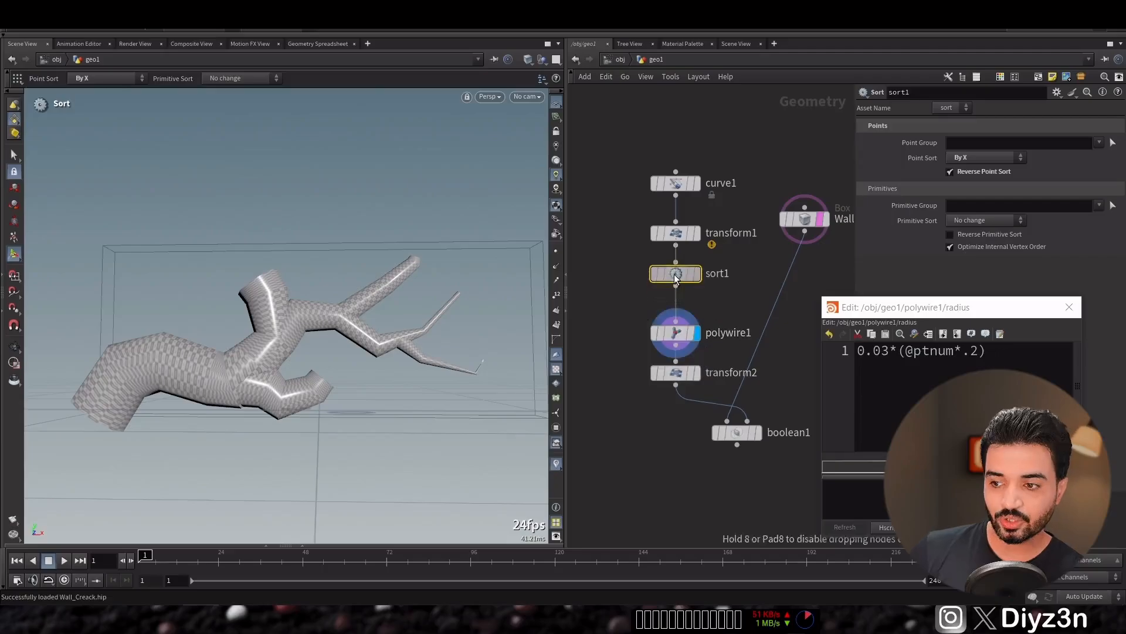
pyautogui.moveTo(671, 386); pyautogui.dragTo(670, 393)
pyautogui.moveTo(612, 438); pyautogui.dragTo(587, 437, button='middle')
pyautogui.click(977, 354)
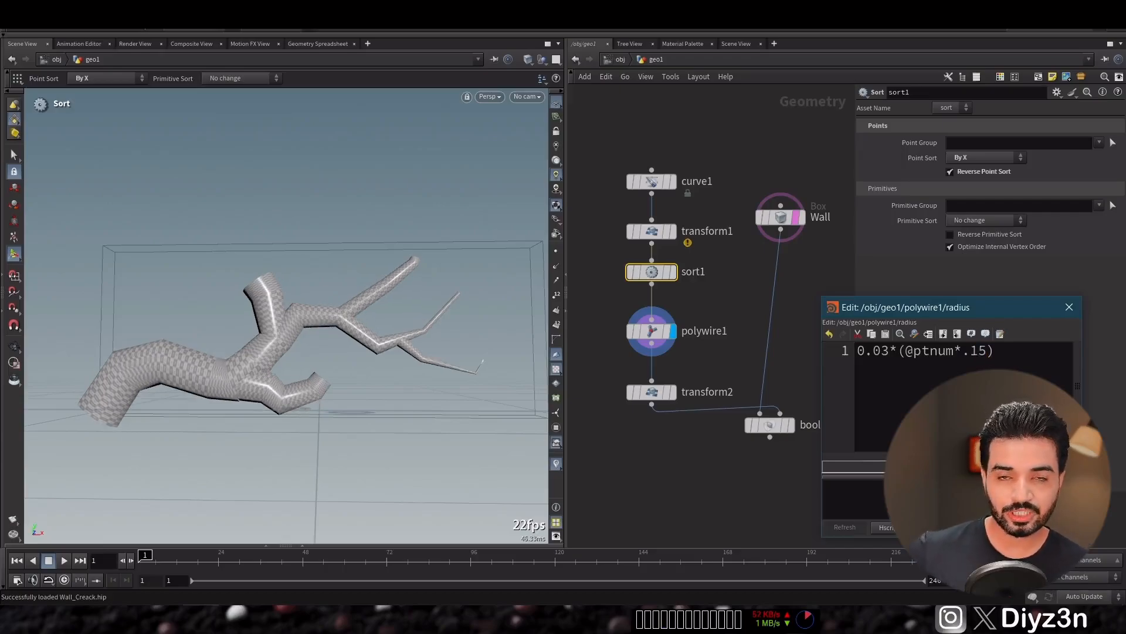
pyautogui.press('Escape')
pyautogui.click(792, 426)
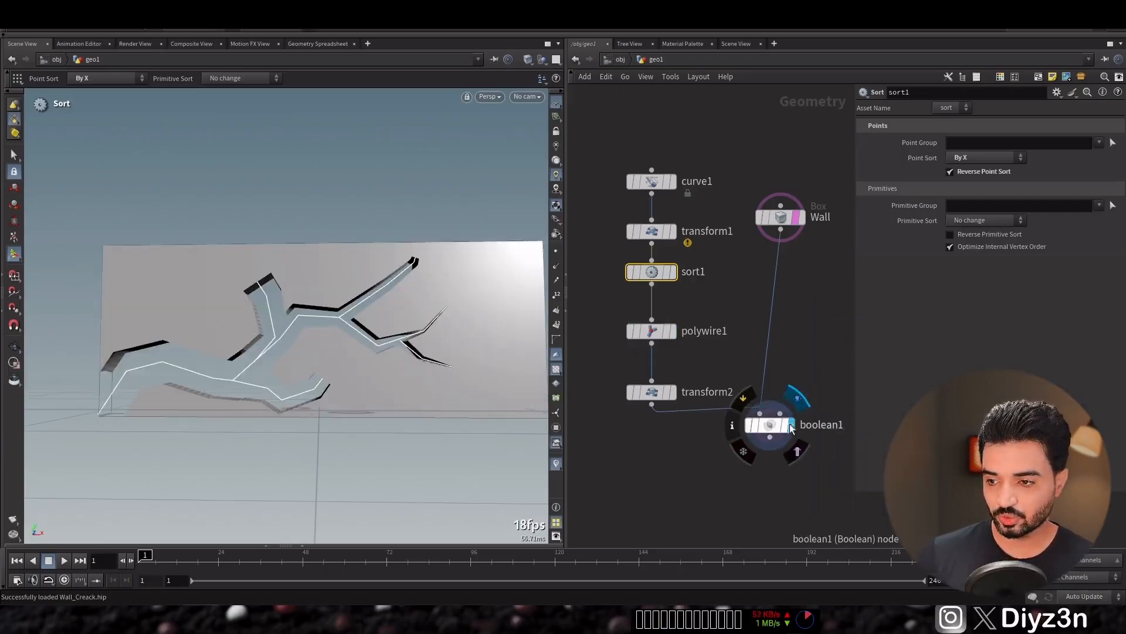
pyautogui.moveTo(703, 382); pyautogui.dragTo(703, 410)
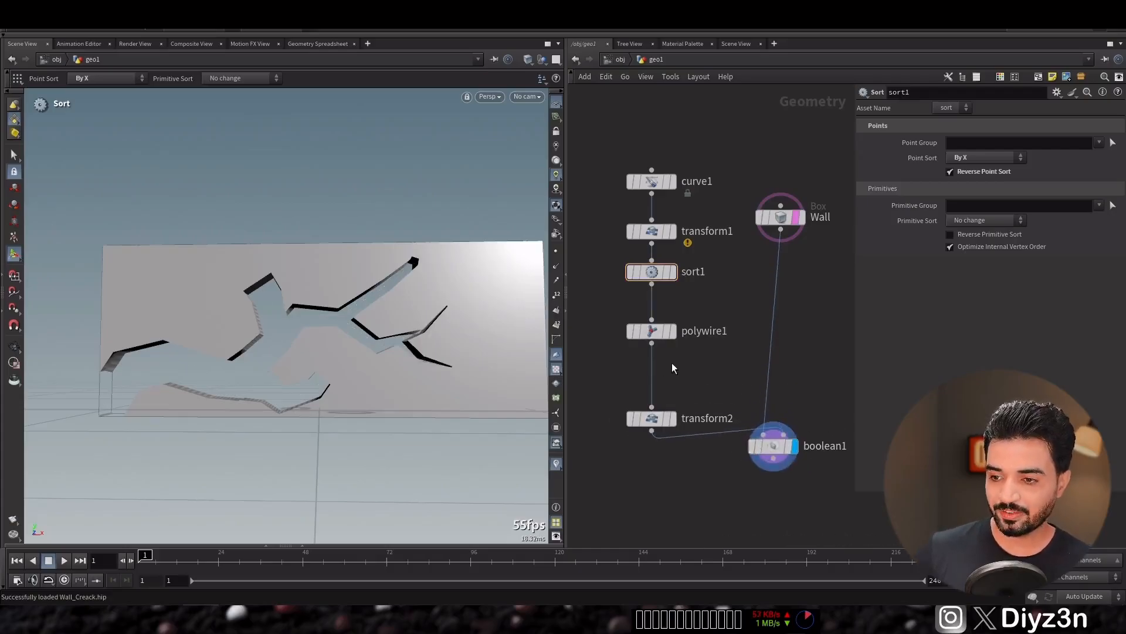
# Insert a Carve node between sort1 and polywire1, with First U disabled and Second U enabled.
pyautogui.press('Tab')
pyautogui.write('c')
pyautogui.click(783, 272)
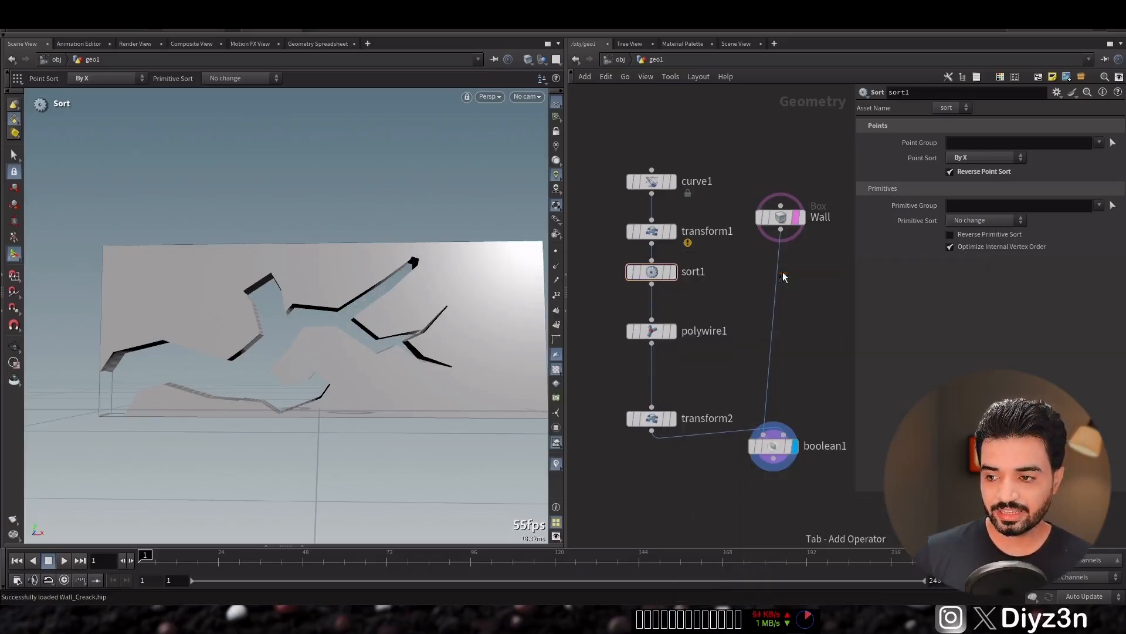
pyautogui.click(654, 299)
pyautogui.moveTo(1018, 153); pyautogui.dragTo(1081, 181)
pyautogui.click(871, 153)
pyautogui.click(870, 168)
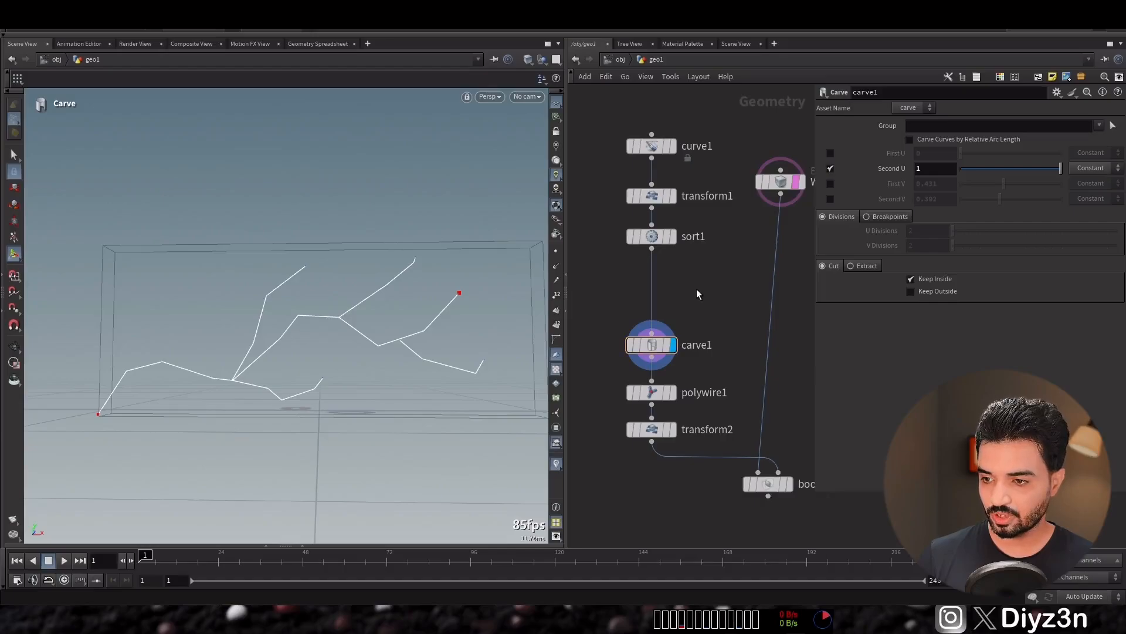
# Insert a Join node between sort1 and carve1 and display it.
pyautogui.press('Tab')
pyautogui.press('Escape')
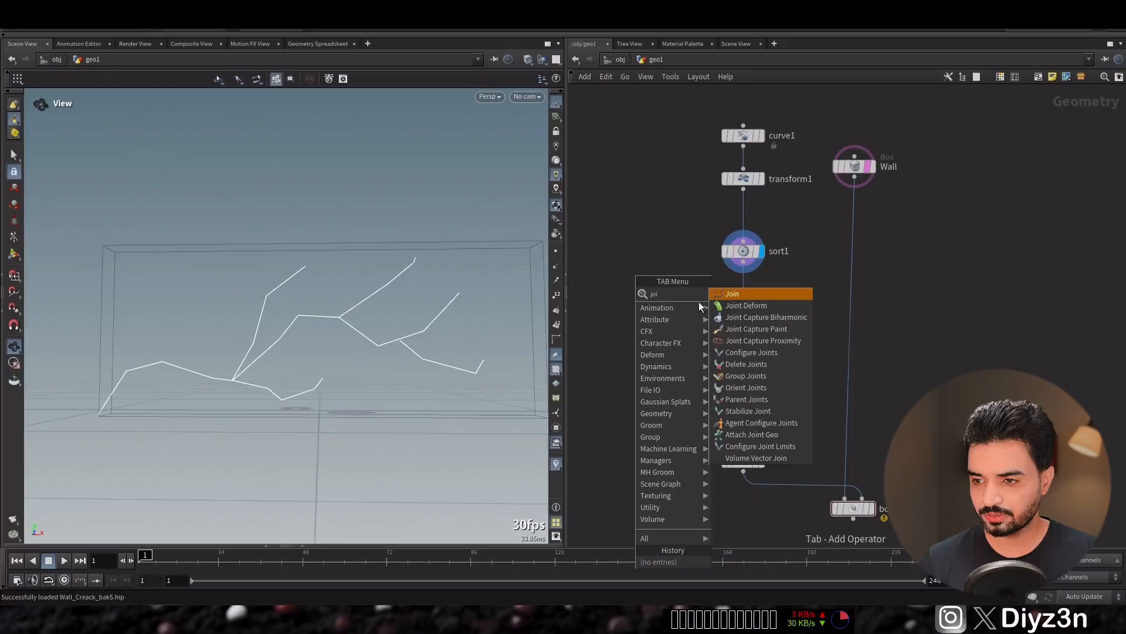
pyautogui.click(722, 296)
pyautogui.click(712, 315)
pyautogui.moveTo(712, 316); pyautogui.dragTo(744, 303)
pyautogui.click(762, 299)
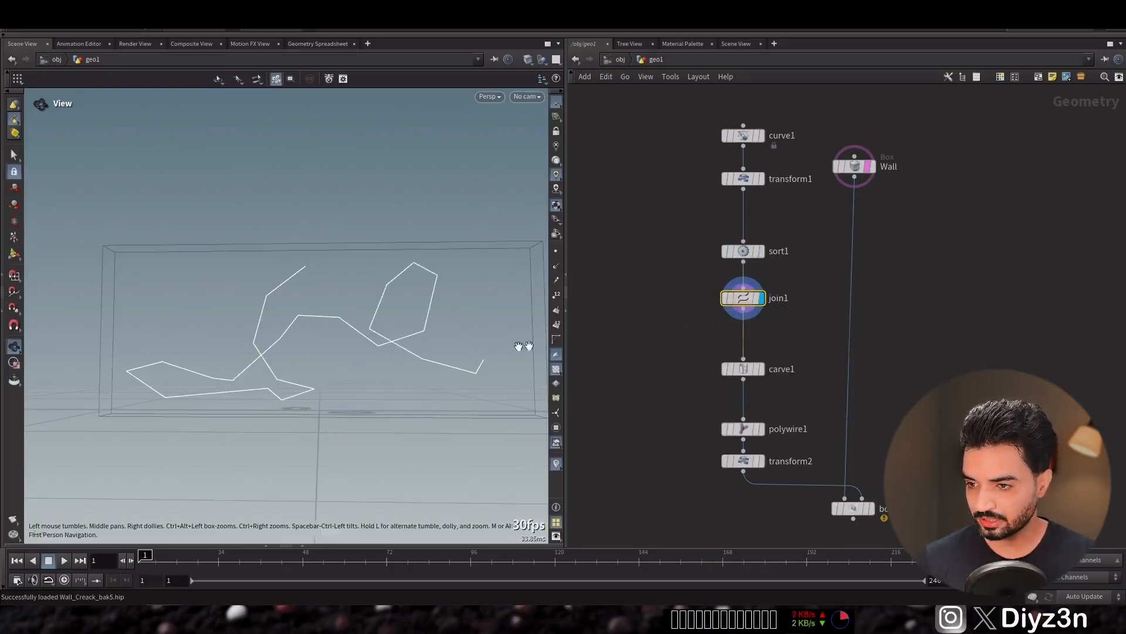
# Set the Join node's join mode to Skip every Nth primitive.
pyautogui.press('p')
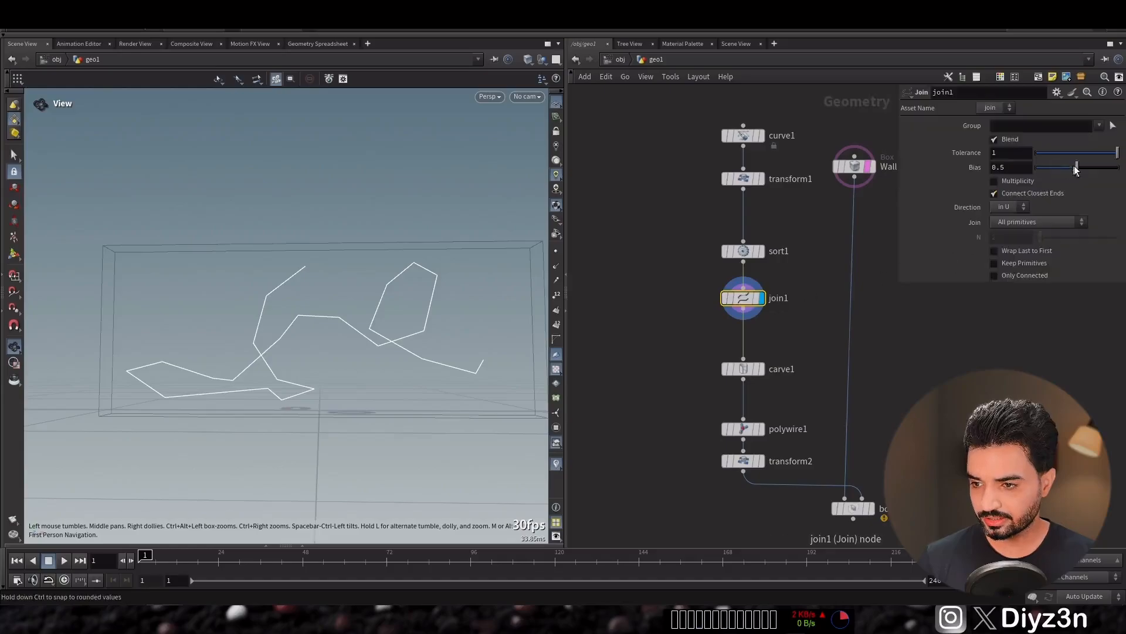
pyautogui.click(1019, 222)
pyautogui.click(1030, 245)
pyautogui.click(1018, 222)
pyautogui.click(1017, 256)
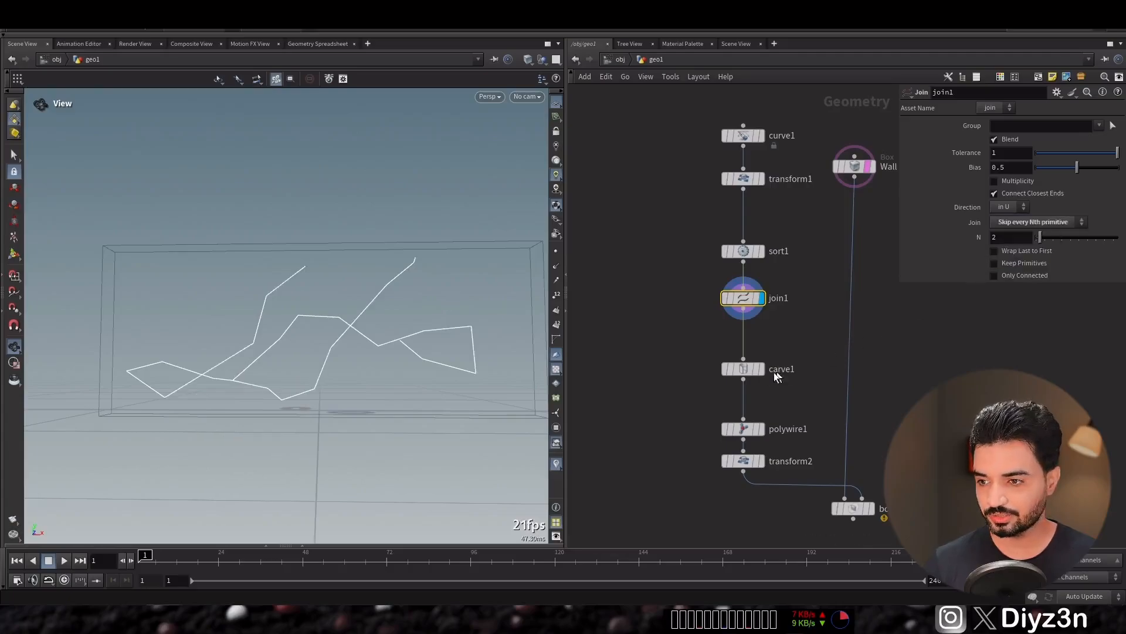
# Display carve1 and delete the Join node above it.
pyautogui.press('r')
pyautogui.click(743, 369)
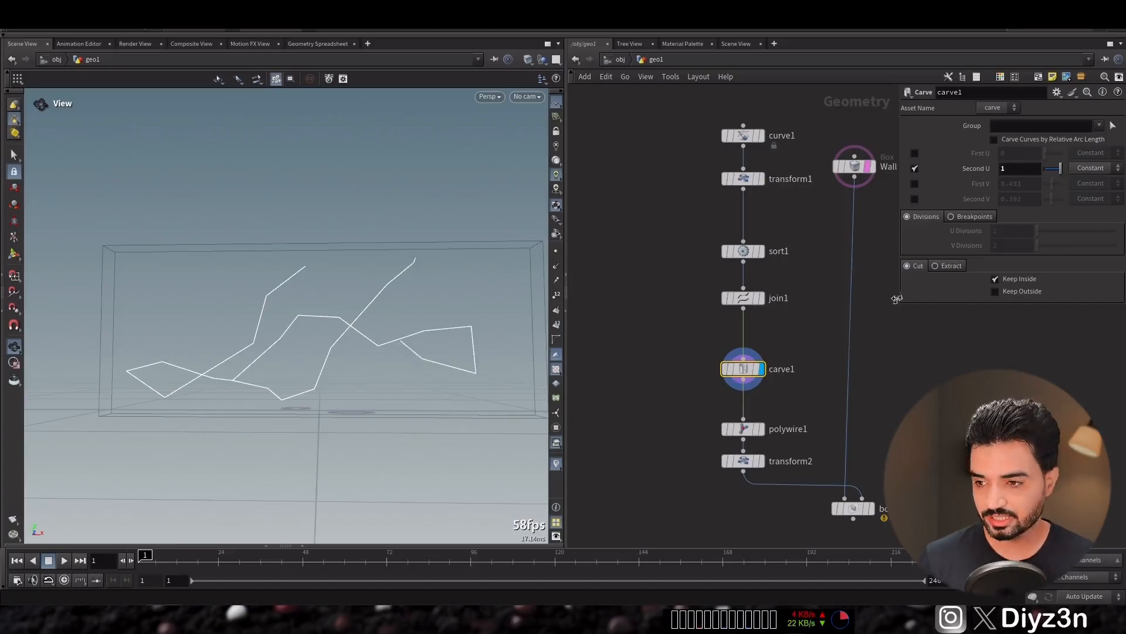
pyautogui.moveTo(897, 298); pyautogui.dragTo(876, 298)
pyautogui.click(748, 297)
pyautogui.press('Delete')
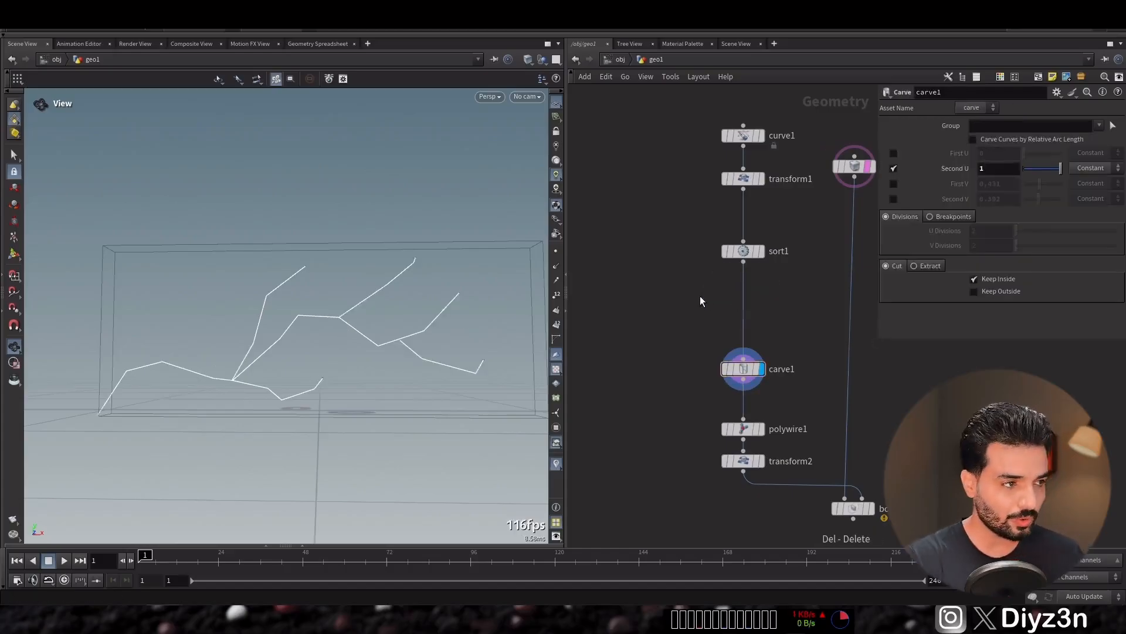
# Insert a Convert Line node between sort1 and carve1 and try its Connect Path option.
pyautogui.press('Tab')
pyautogui.write('conve')
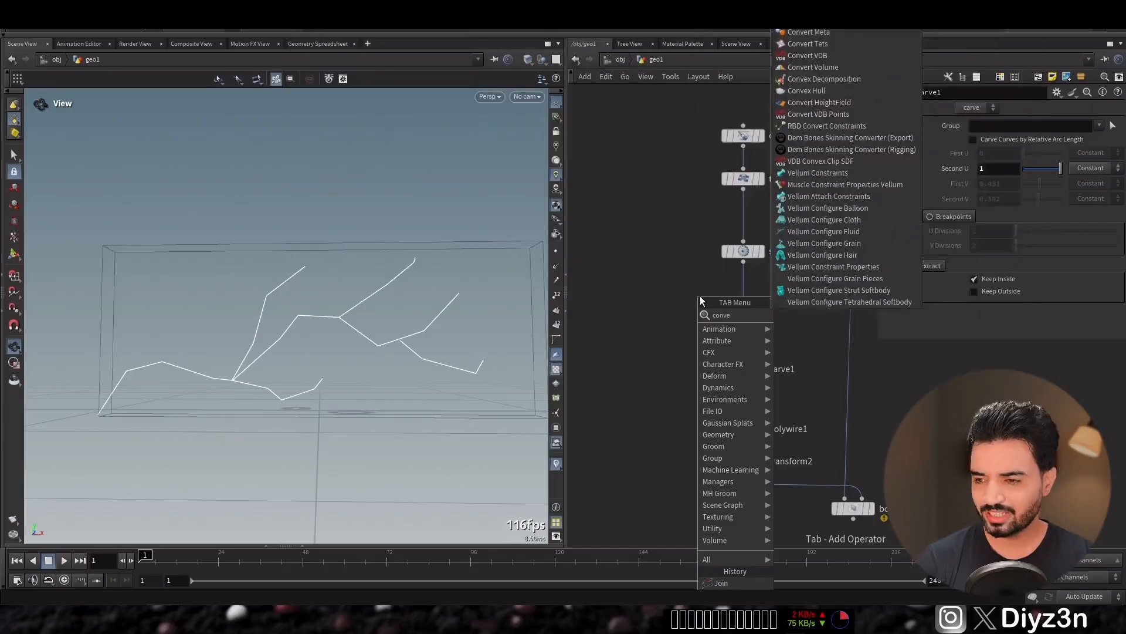
pyautogui.click(819, 23)
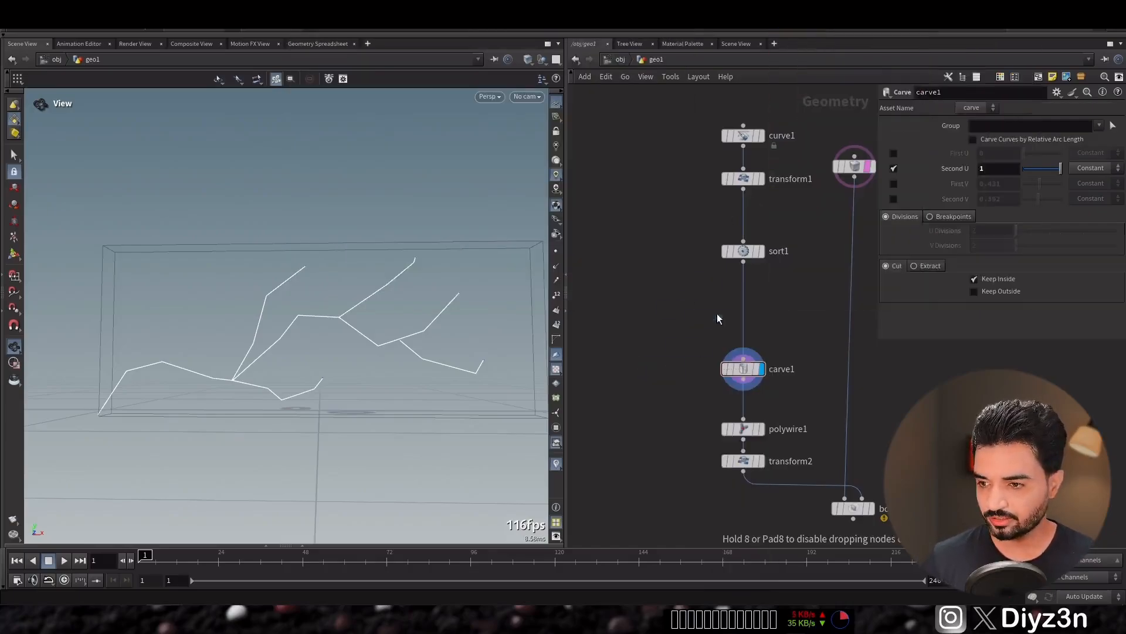
pyautogui.click(734, 304)
pyautogui.moveTo(740, 313); pyautogui.dragTo(749, 305)
pyautogui.click(760, 370)
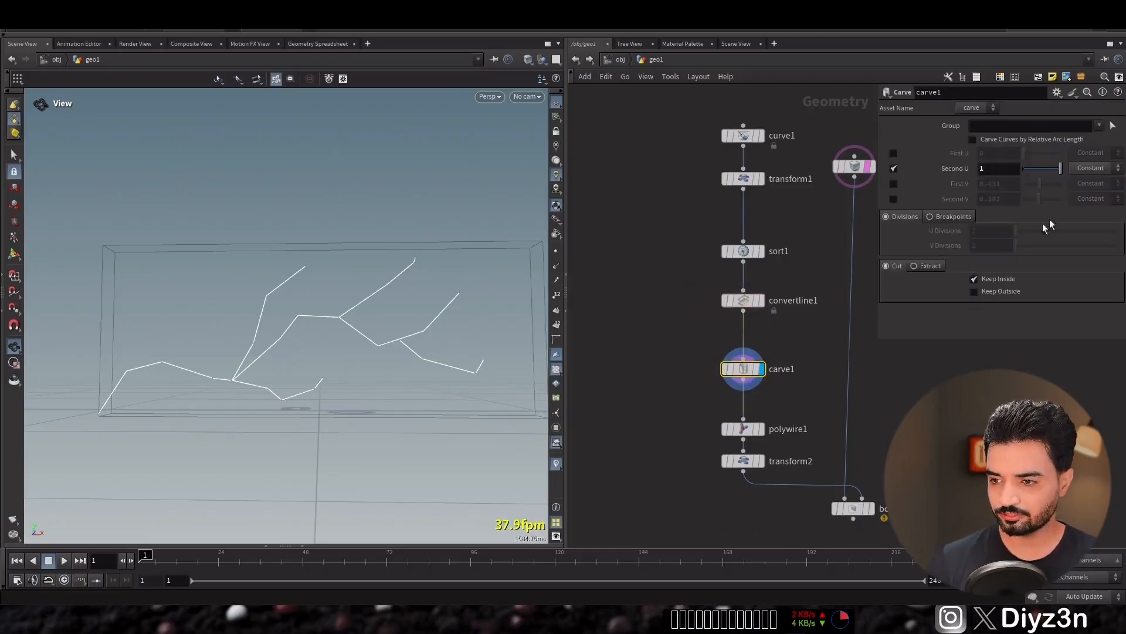
pyautogui.click(743, 301)
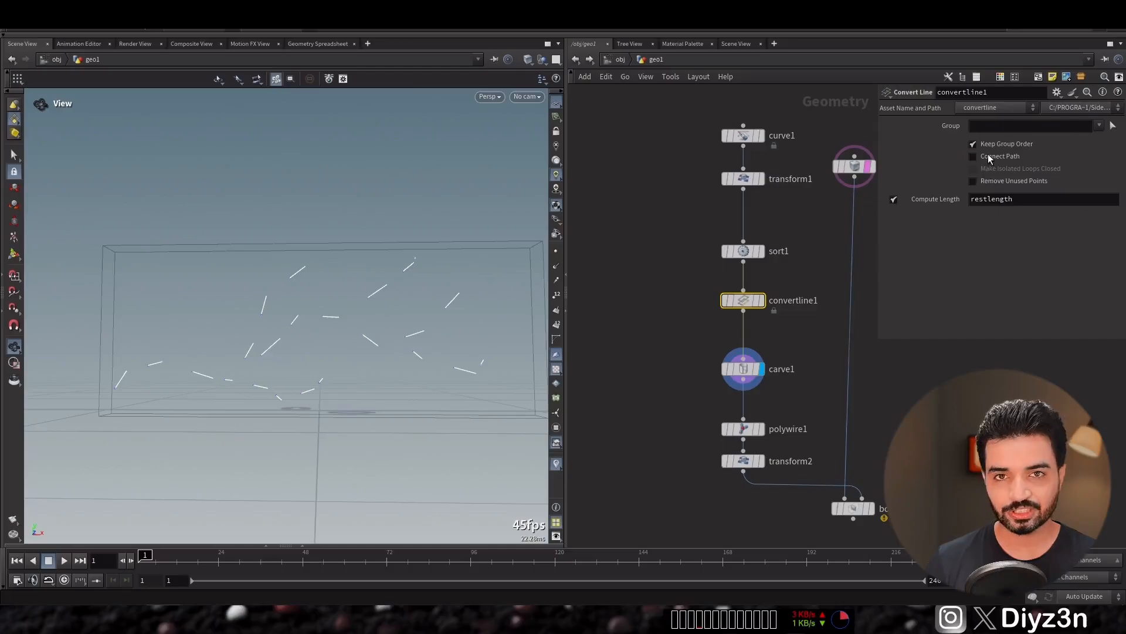
pyautogui.click(989, 169)
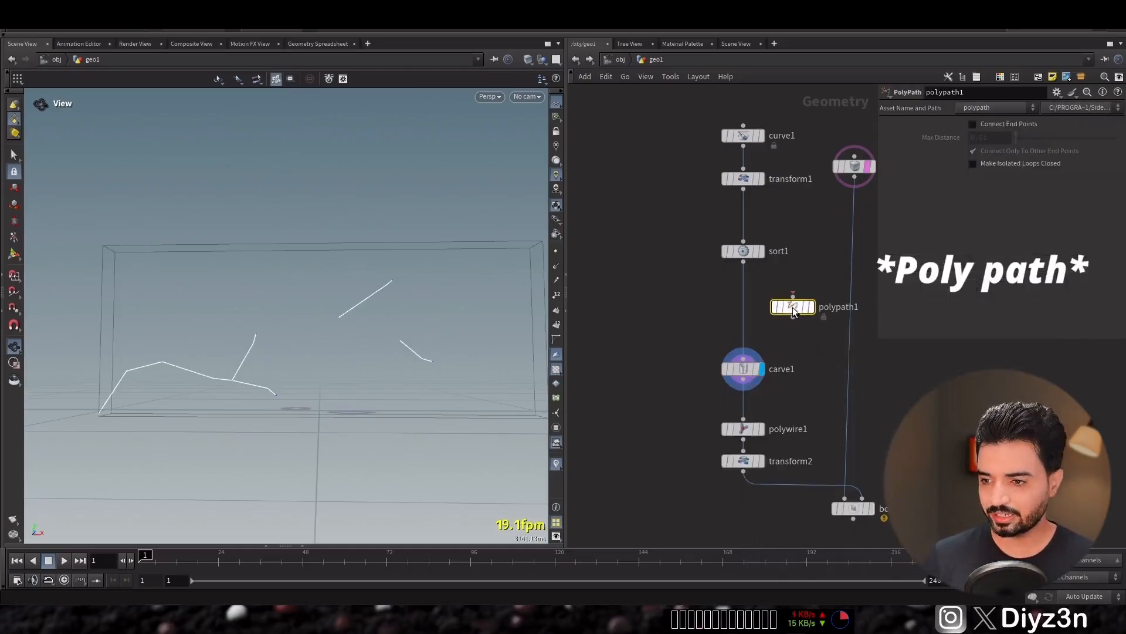
# Insert a PolyPath node between sort1 and carve1 and try its Connect End Points option.
pyautogui.click(737, 306)
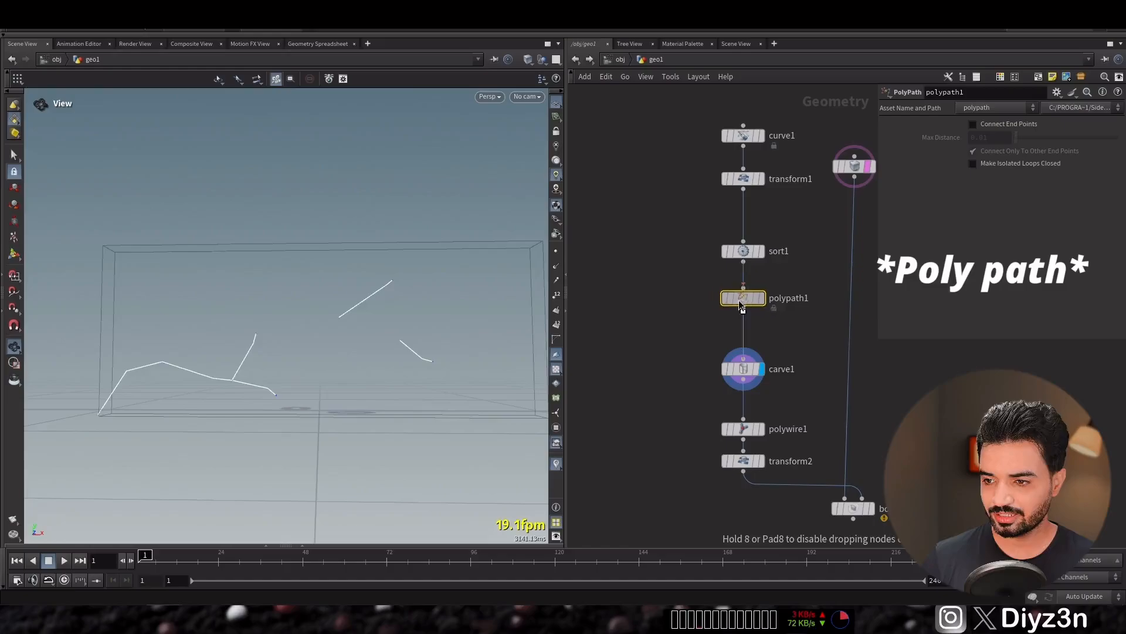
pyautogui.moveTo(744, 301); pyautogui.dragTo(748, 303)
pyautogui.click(1002, 129)
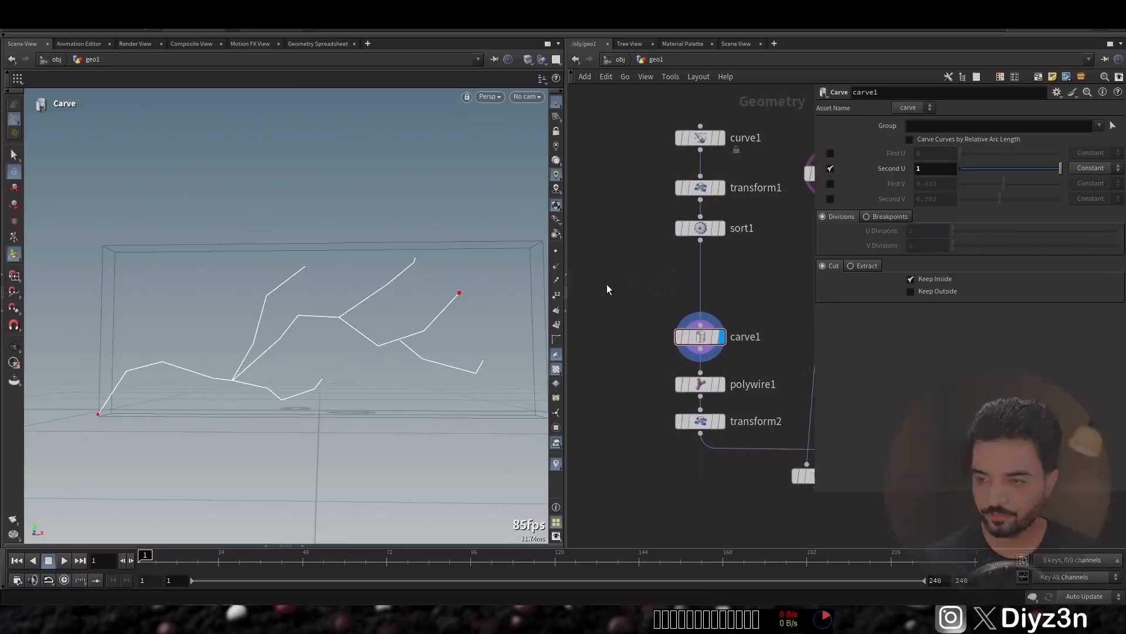
# Branch a Connectivity node off transform1.
pyautogui.press('Tab')
pyautogui.write('con')
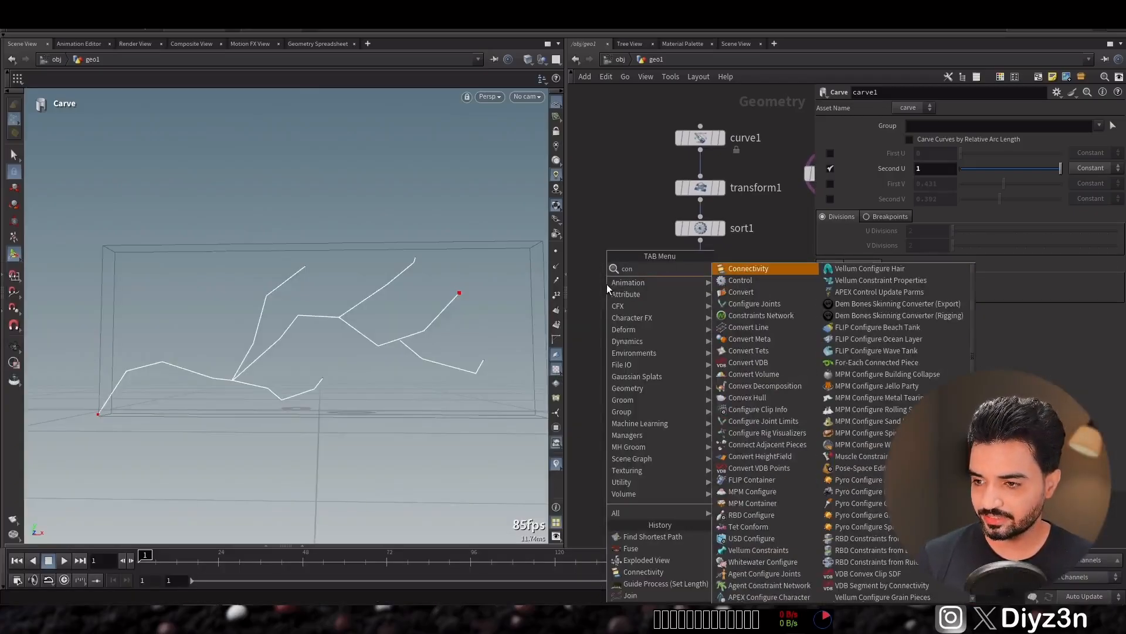
pyautogui.click(730, 269)
pyautogui.click(606, 261)
pyautogui.moveTo(606, 249); pyautogui.dragTo(706, 305)
pyautogui.click(698, 201)
pyautogui.moveTo(596, 330); pyautogui.dragTo(636, 319, button='middle')
# Add an Exploded View node below connectivity1, display it and lower its uniform scale to 0.
pyautogui.press('Tab')
pyautogui.write('exp')
pyautogui.click(801, 265)
pyautogui.click(649, 302)
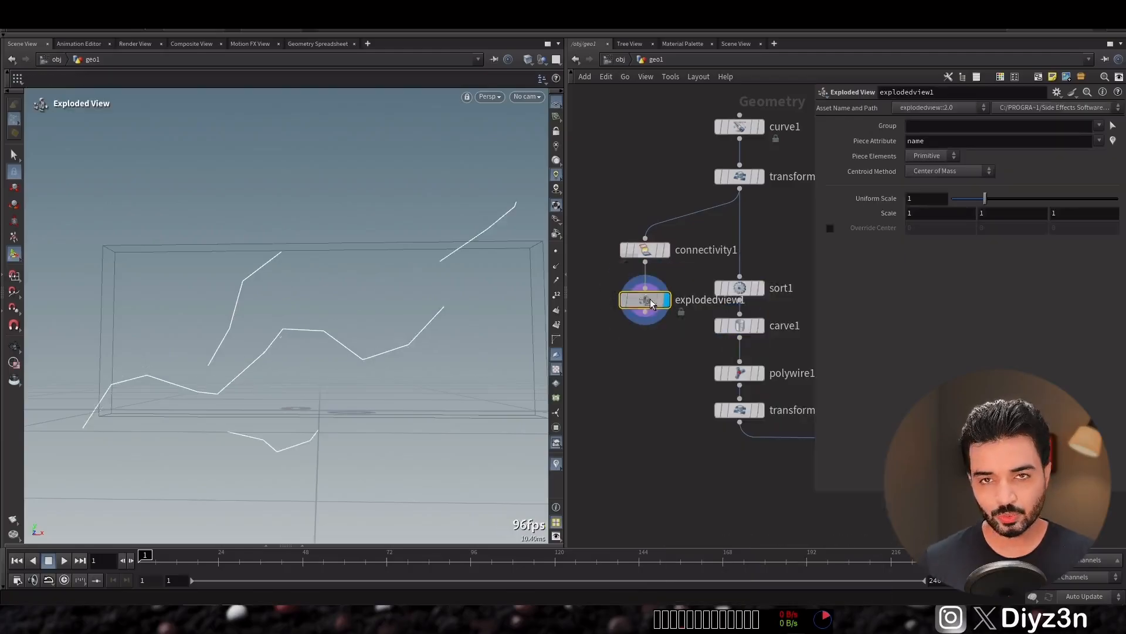
pyautogui.moveTo(989, 199); pyautogui.dragTo(952, 199)
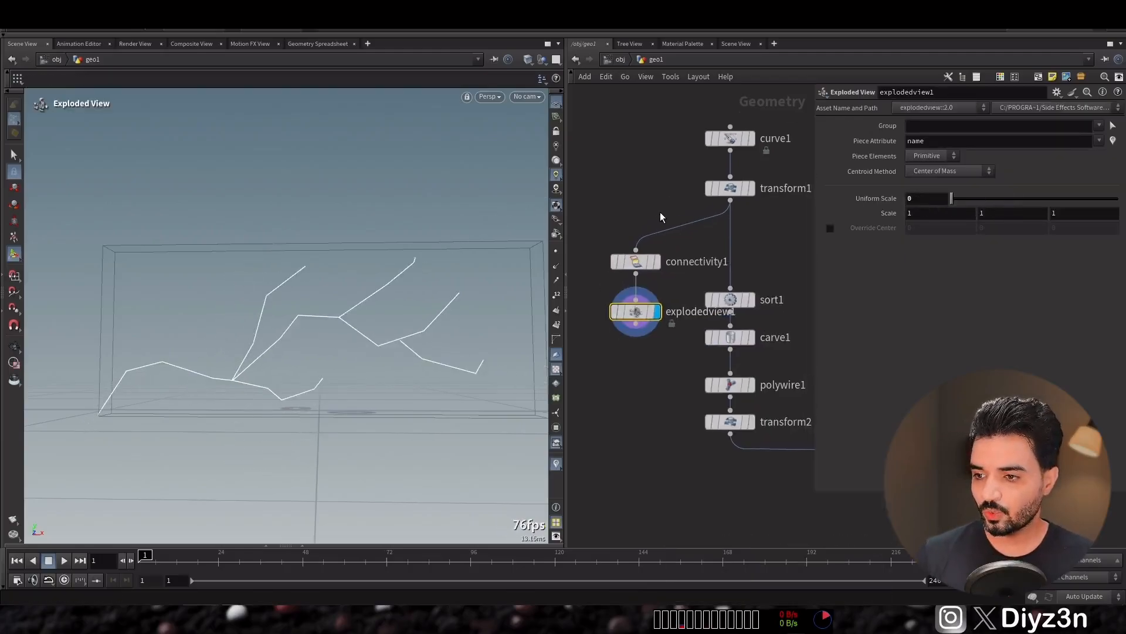
# Insert a Fuse node below transform1, feeding both sort1 and connectivity1, and set its snap distance to about 0.12.
pyautogui.press('Tab')
pyautogui.write('fu')
pyautogui.click(797, 245)
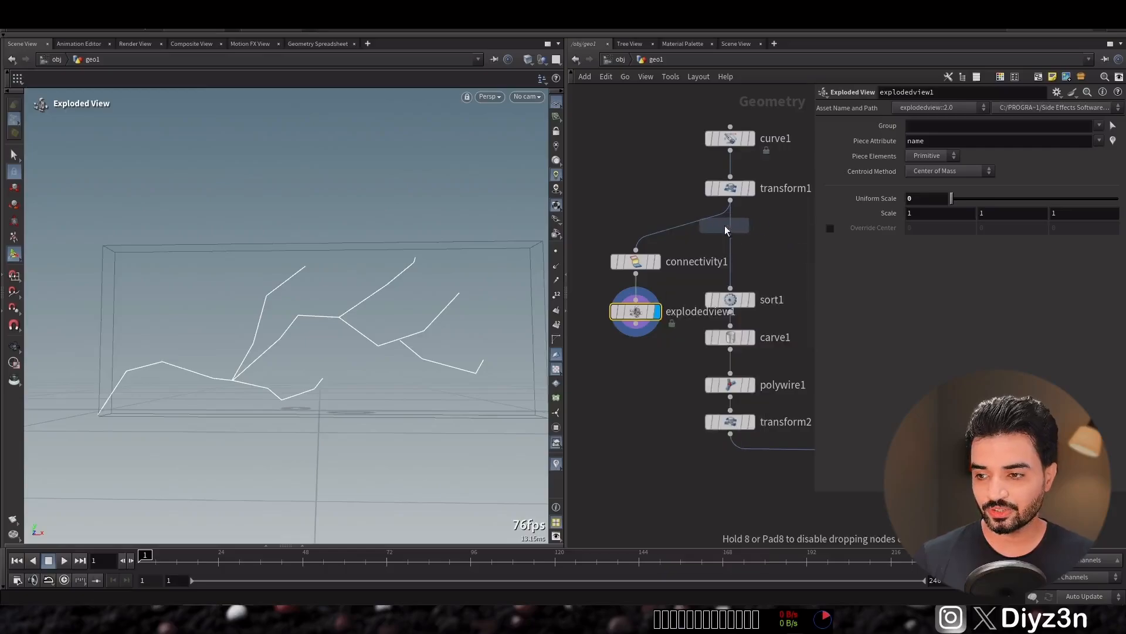
pyautogui.click(711, 224)
pyautogui.click(635, 310)
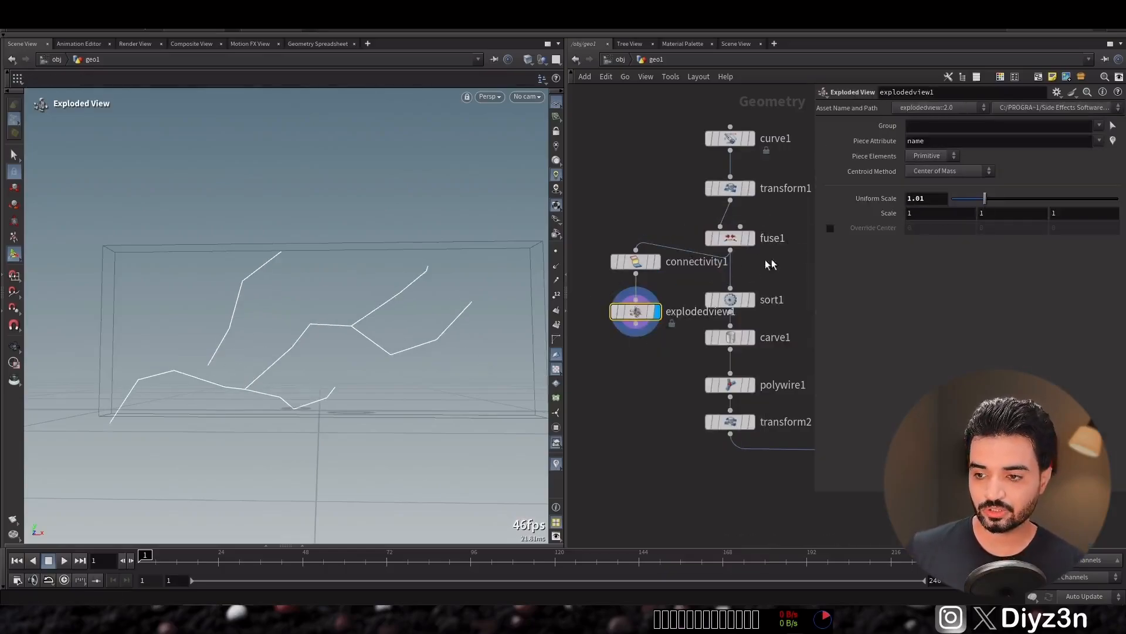
pyautogui.click(730, 238)
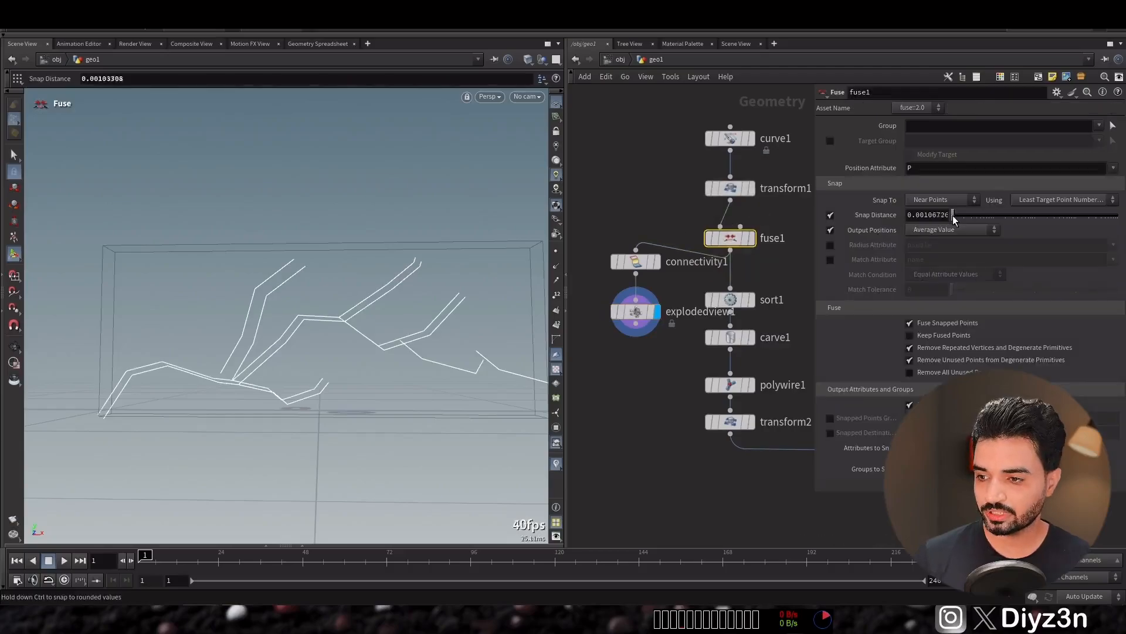
pyautogui.moveTo(964, 215); pyautogui.dragTo(1037, 214)
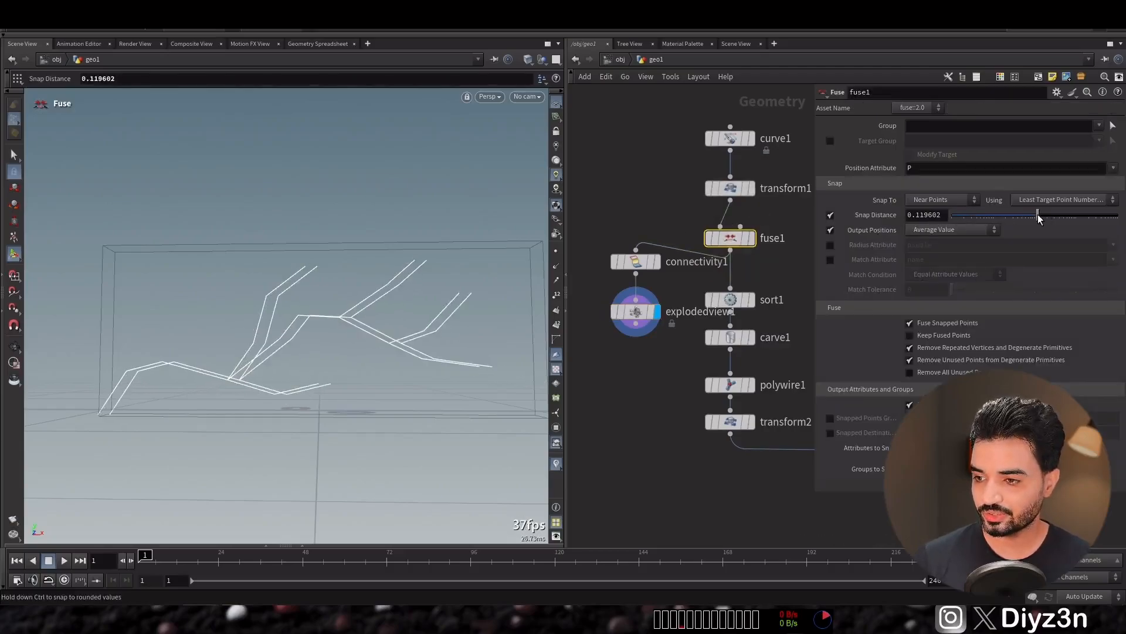
# Set the Exploded View's uniform scale to 0.02, and delete the Connectivity and Exploded View nodes.
pyautogui.click(636, 311)
pyautogui.moveTo(967, 202); pyautogui.dragTo(952, 201)
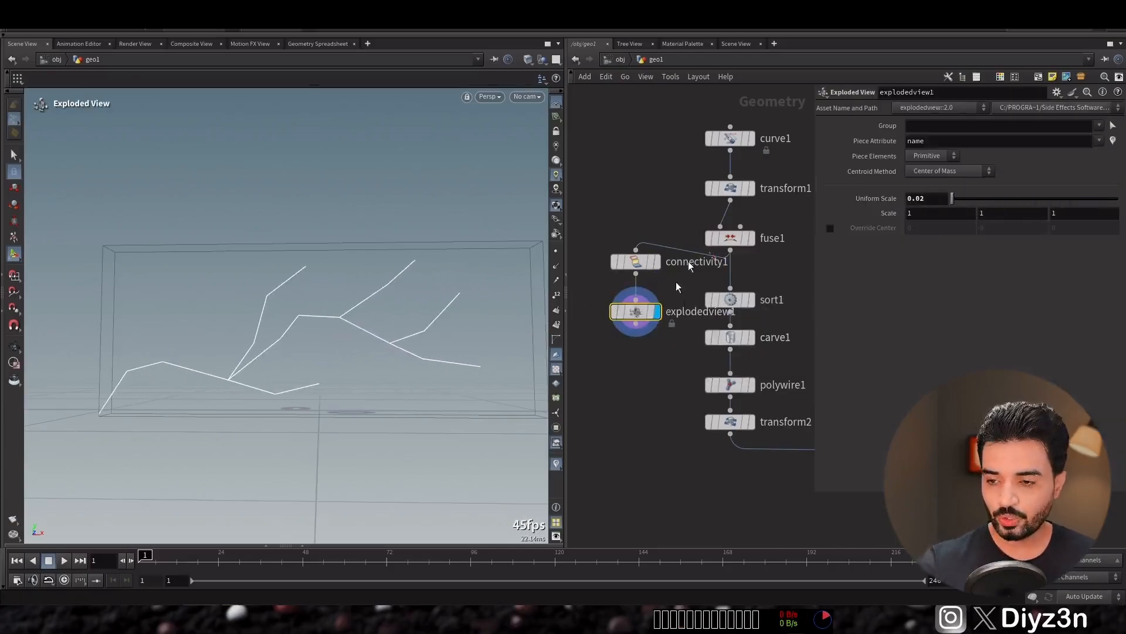
pyautogui.moveTo(639, 239); pyautogui.dragTo(637, 236)
pyautogui.press('Delete')
# Display carve1 and move fuse1 slightly closer to transform1.
pyautogui.click(731, 336)
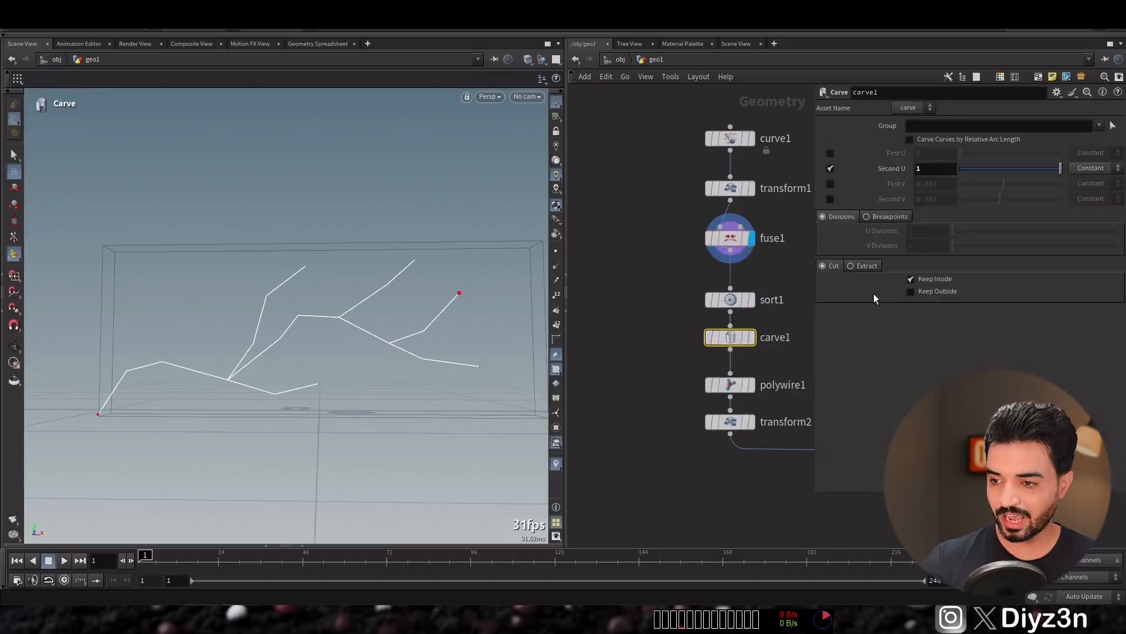
pyautogui.click(752, 338)
pyautogui.moveTo(736, 340); pyautogui.dragTo(737, 344)
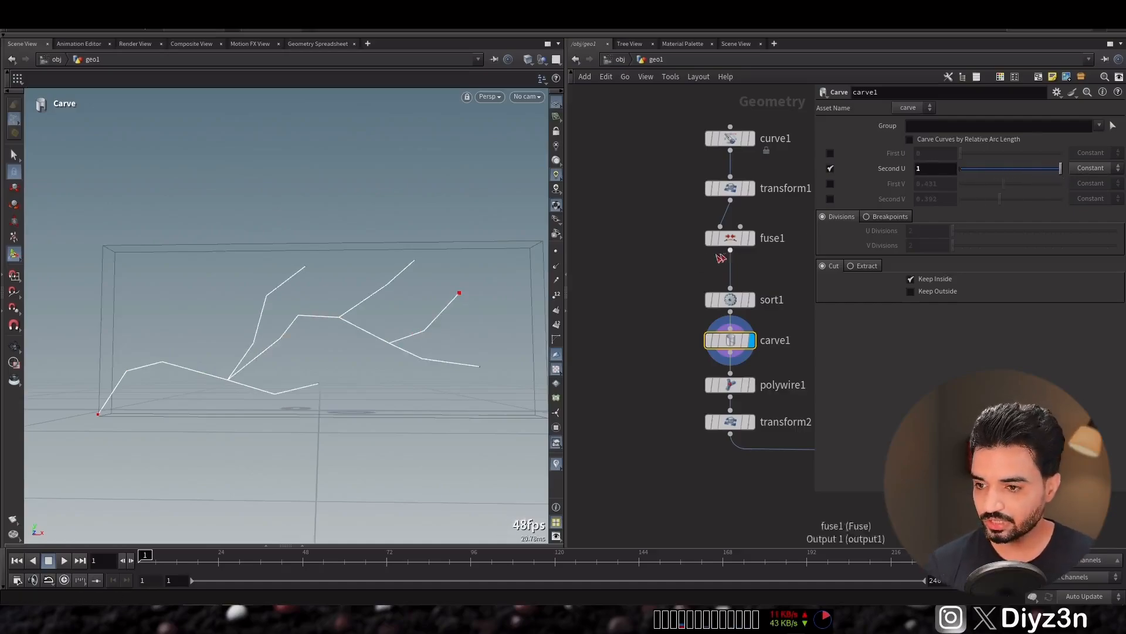
pyautogui.moveTo(733, 240)
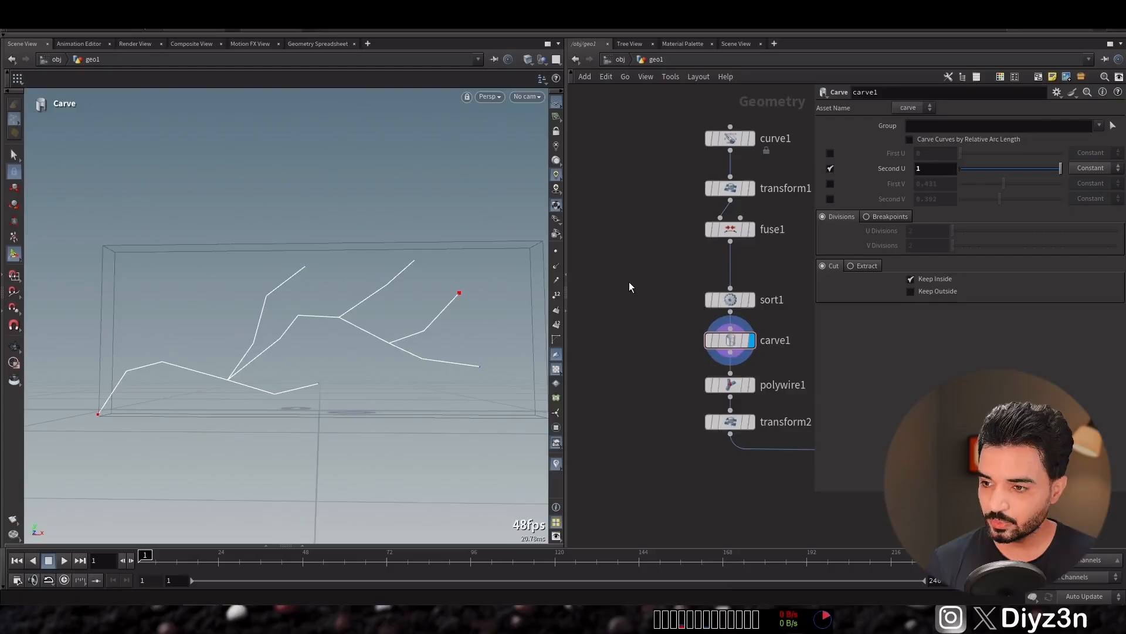
# Insert a Find Shortest Path node between fuse1 and sort1.
pyautogui.press('Tab')
pyautogui.write('fi')
pyautogui.moveTo(648, 294)
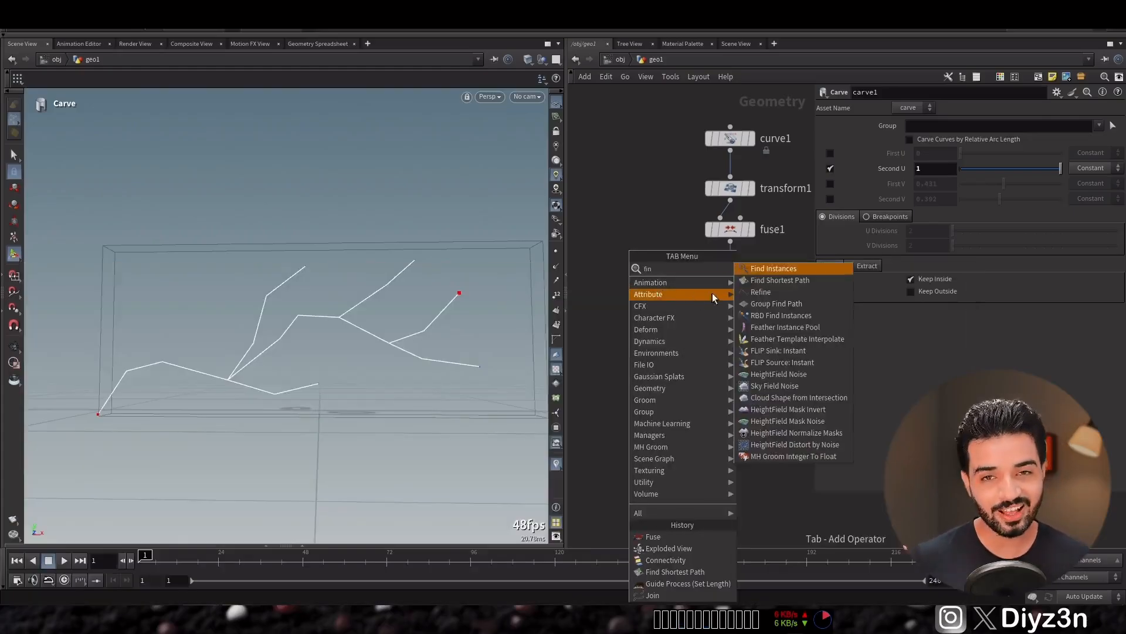
pyautogui.click(780, 283)
pyautogui.click(733, 266)
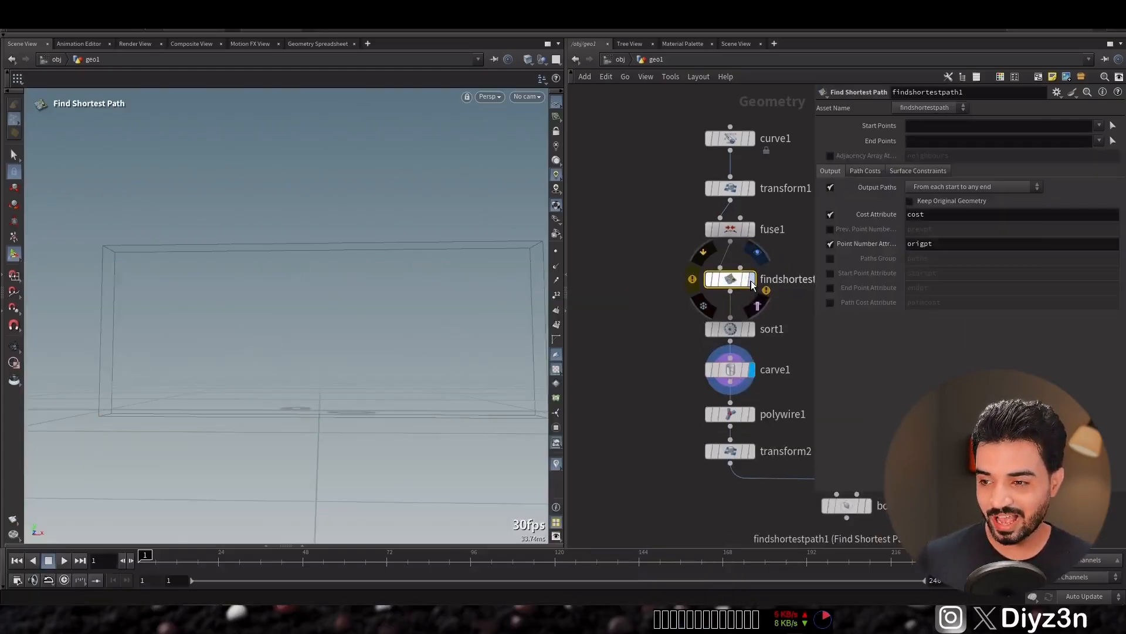
# Set the start point of the shortest path to the curve's lower-left end, point 0.
pyautogui.click(1113, 125)
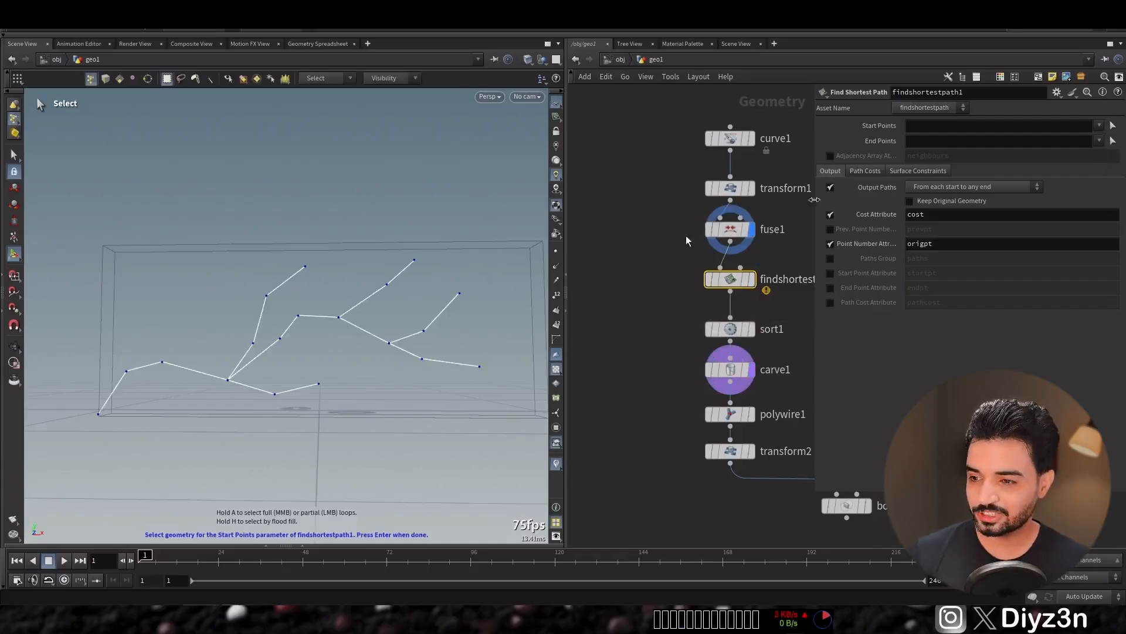
pyautogui.moveTo(82, 397); pyautogui.dragTo(118, 442)
pyautogui.press('Return')
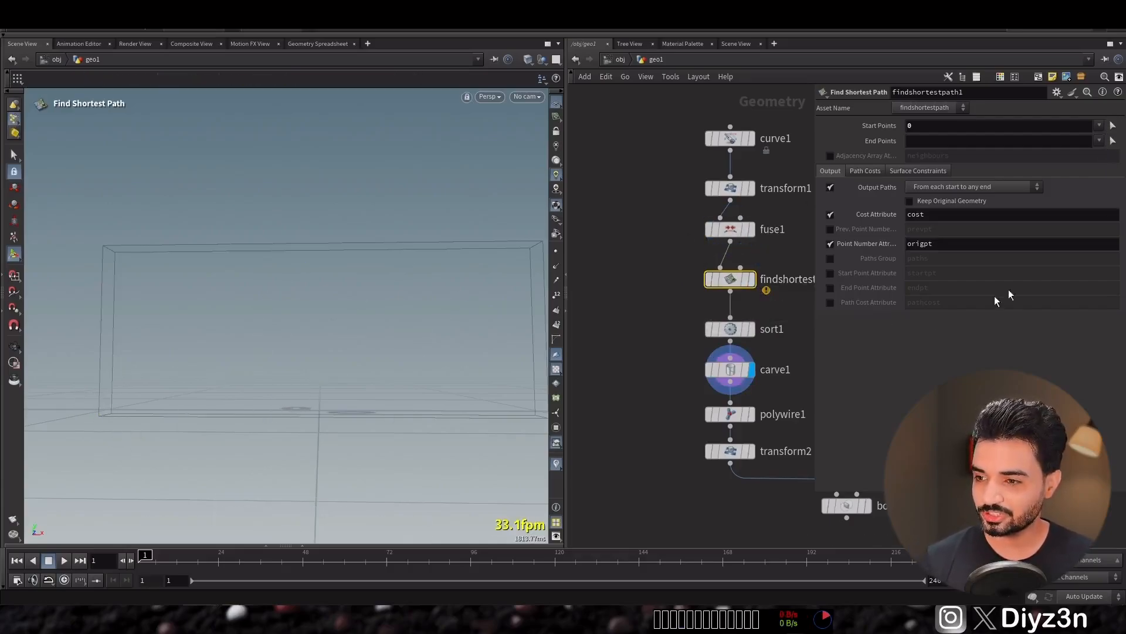
# Set the end points to the five branch tips (9 11 14 16 18) and output paths From each start to each end.
pyautogui.click(1113, 140)
pyautogui.moveTo(403, 239); pyautogui.dragTo(423, 265)
pyautogui.keyDown('shift'); pyautogui.moveTo(446, 272); pyautogui.dragTo(494, 381); pyautogui.keyUp('shift')
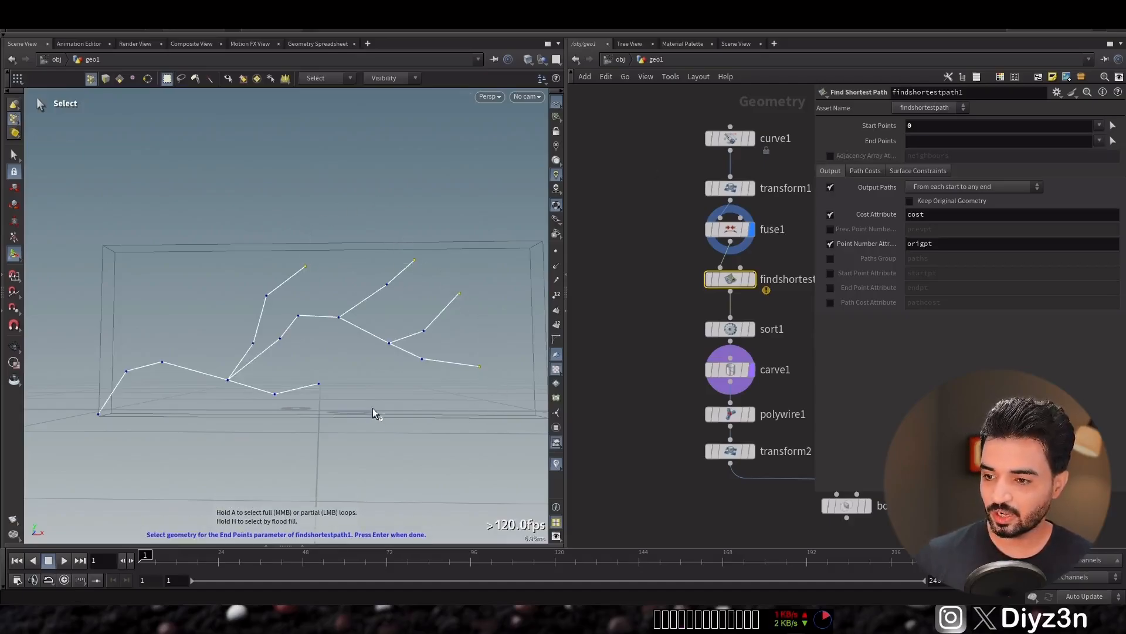
pyautogui.keyDown('shift'); pyautogui.moveTo(305, 367); pyautogui.dragTo(322, 386); pyautogui.keyUp('shift')
pyautogui.press('Return')
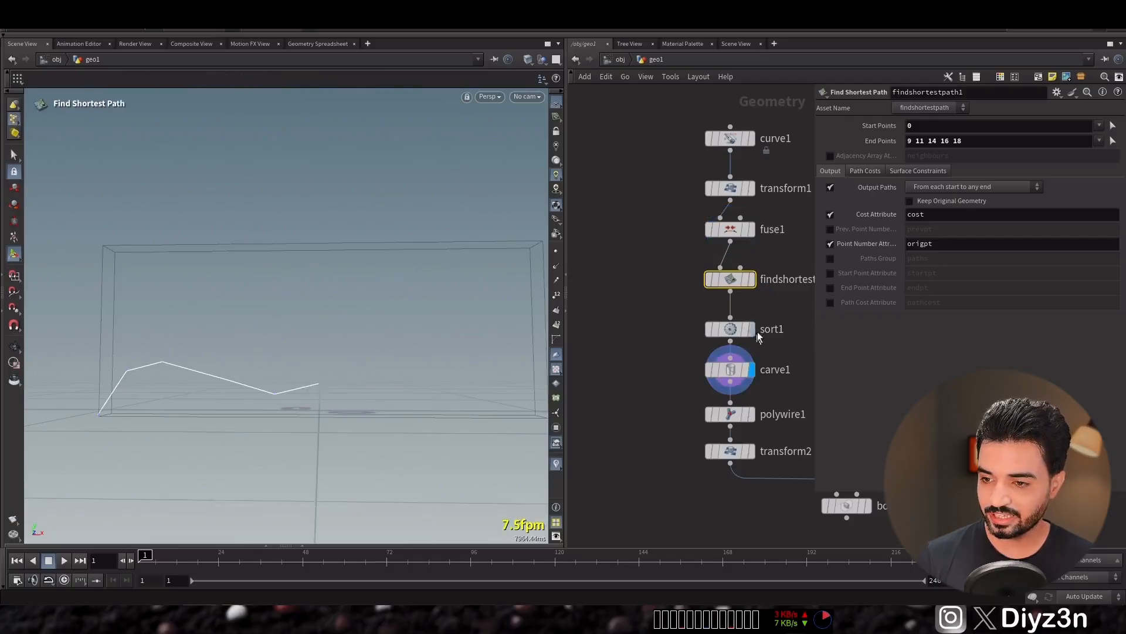
pyautogui.click(973, 186)
pyautogui.click(968, 217)
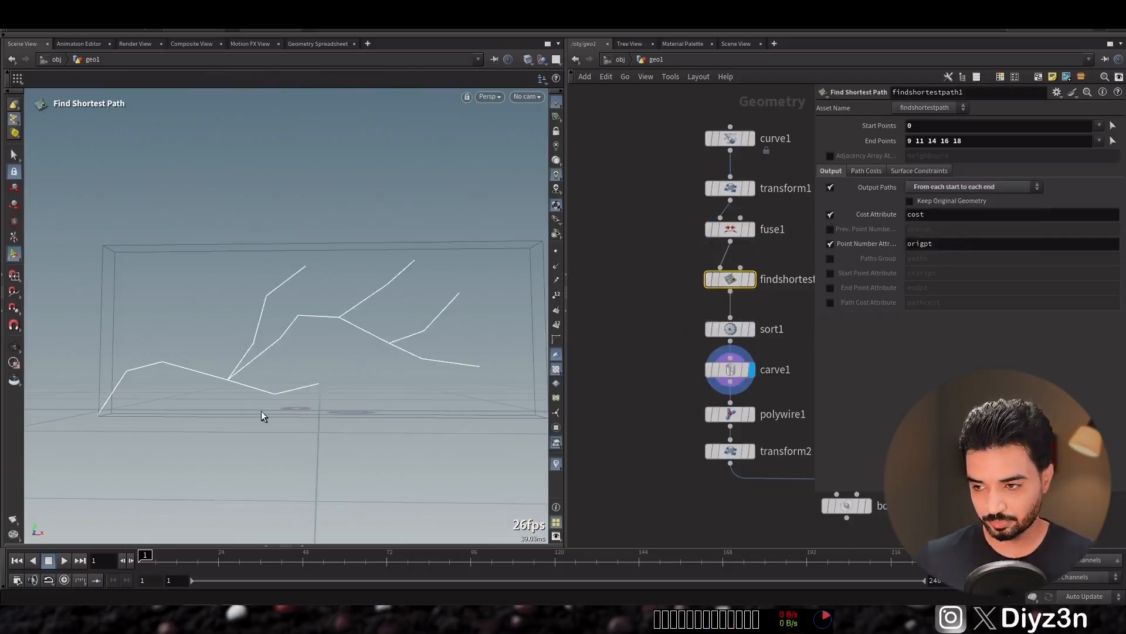
# Test the curve's growth by varying carve1's Second U, and display polywire1.
pyautogui.click(731, 369)
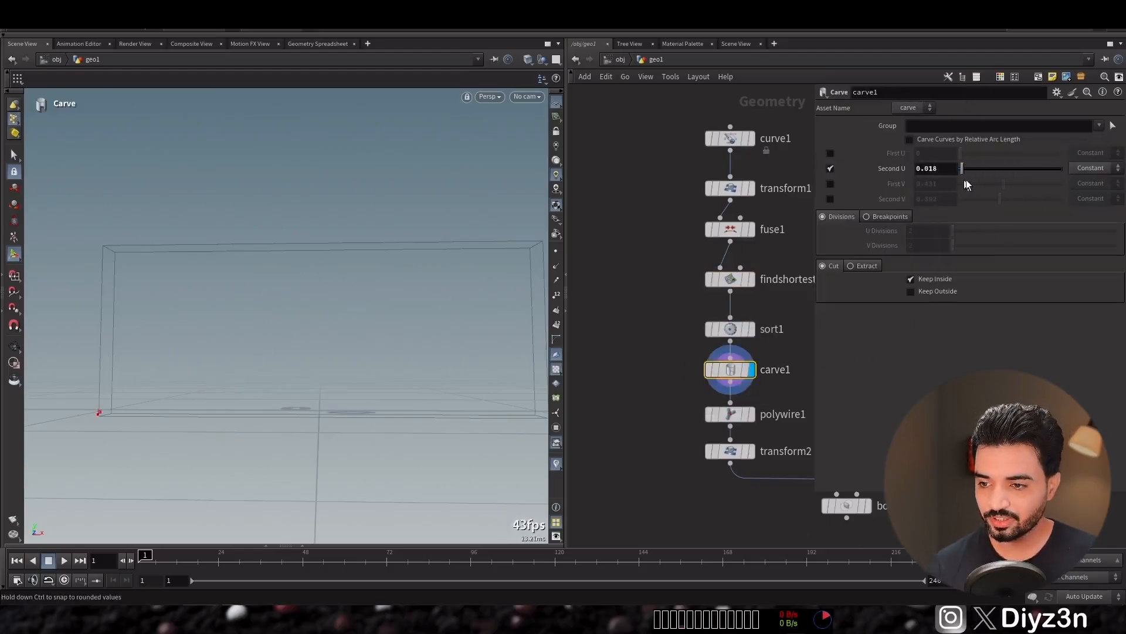
pyautogui.click(752, 415)
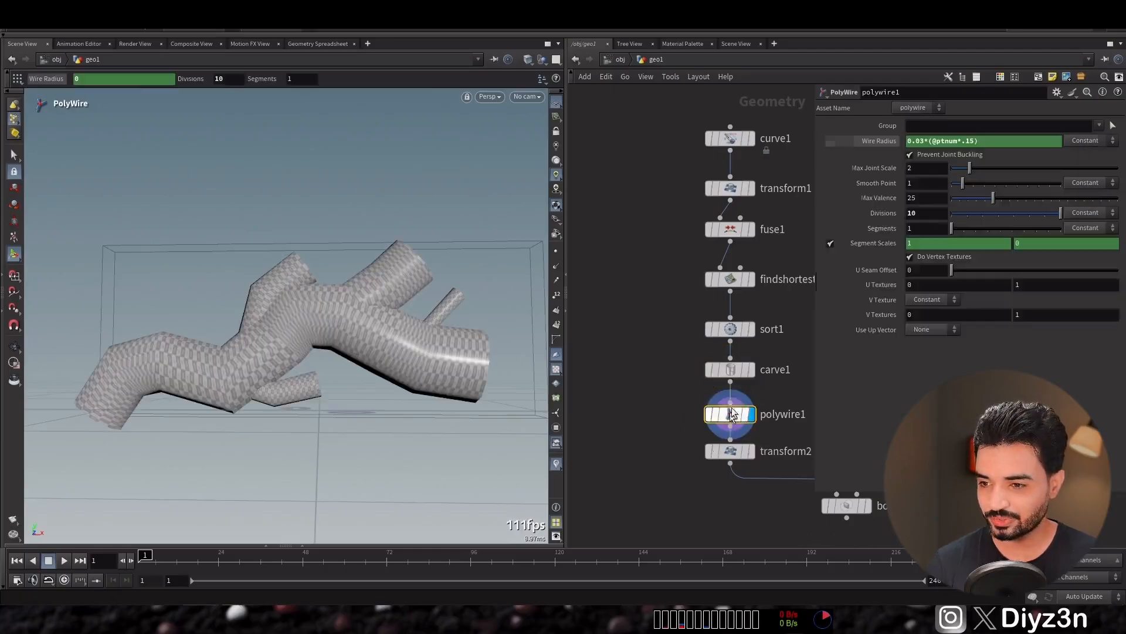
# Set carve1's Second U to 1 and move sort1 between carve1 and polywire1.
pyautogui.moveTo(1050, 176); pyautogui.dragTo(1098, 180)
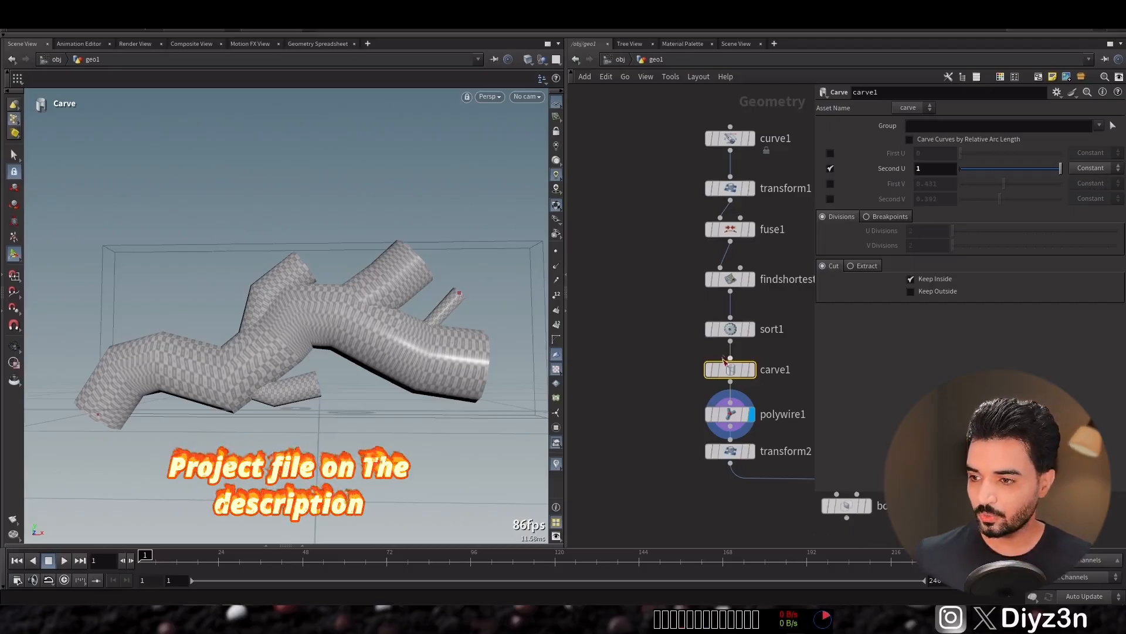
pyautogui.moveTo(732, 331); pyautogui.dragTo(732, 397)
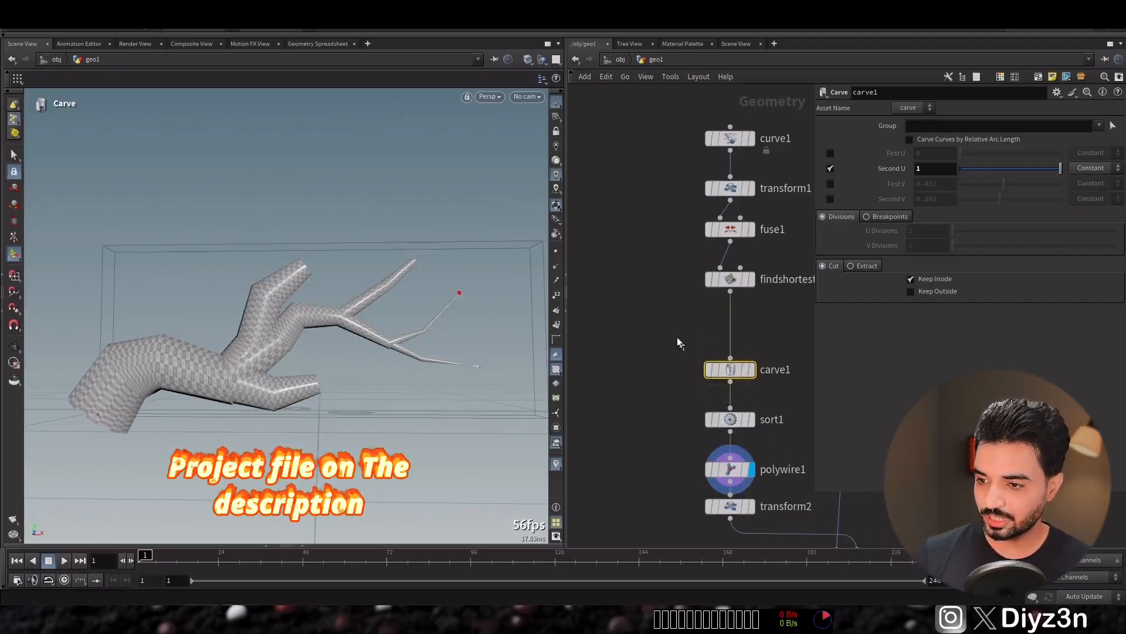
pyautogui.moveTo(680, 336); pyautogui.dragTo(631, 207, button='middle')
# Test the crack's growth on the boolean result by varying carve1's Second U, ending at 1.
pyautogui.moveTo(1042, 171); pyautogui.dragTo(1074, 173)
pyautogui.moveTo(758, 446); pyautogui.dragTo(804, 495, button='middle')
pyautogui.click(728, 414)
pyautogui.moveTo(1058, 170); pyautogui.dragTo(957, 178)
pyautogui.moveTo(1044, 185); pyautogui.dragTo(982, 186)
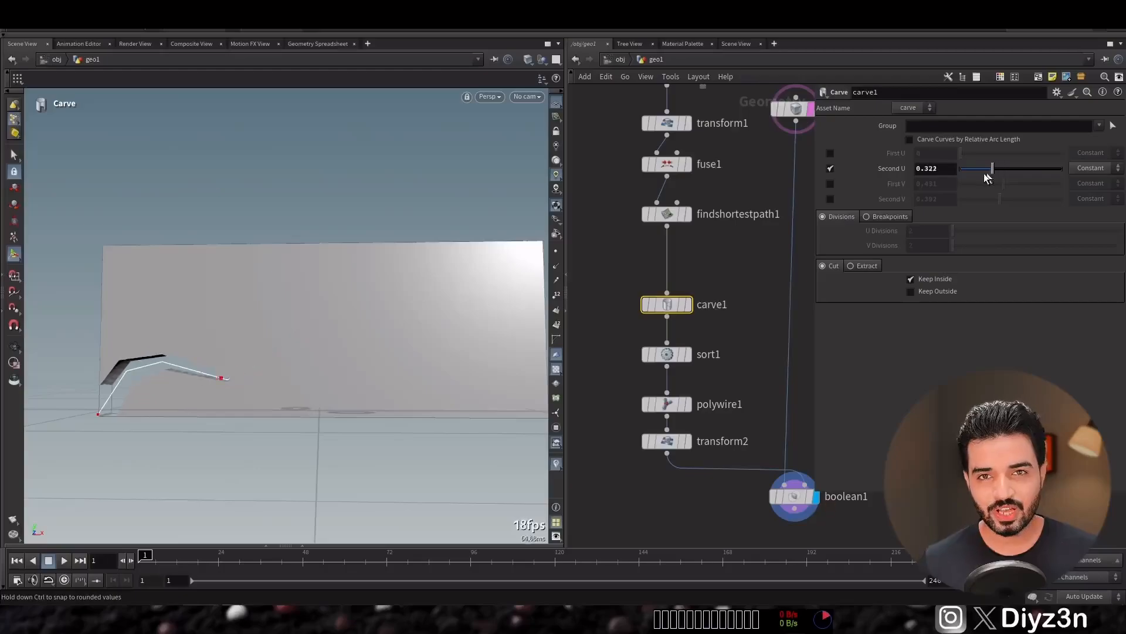
pyautogui.moveTo(987, 178); pyautogui.dragTo(978, 187)
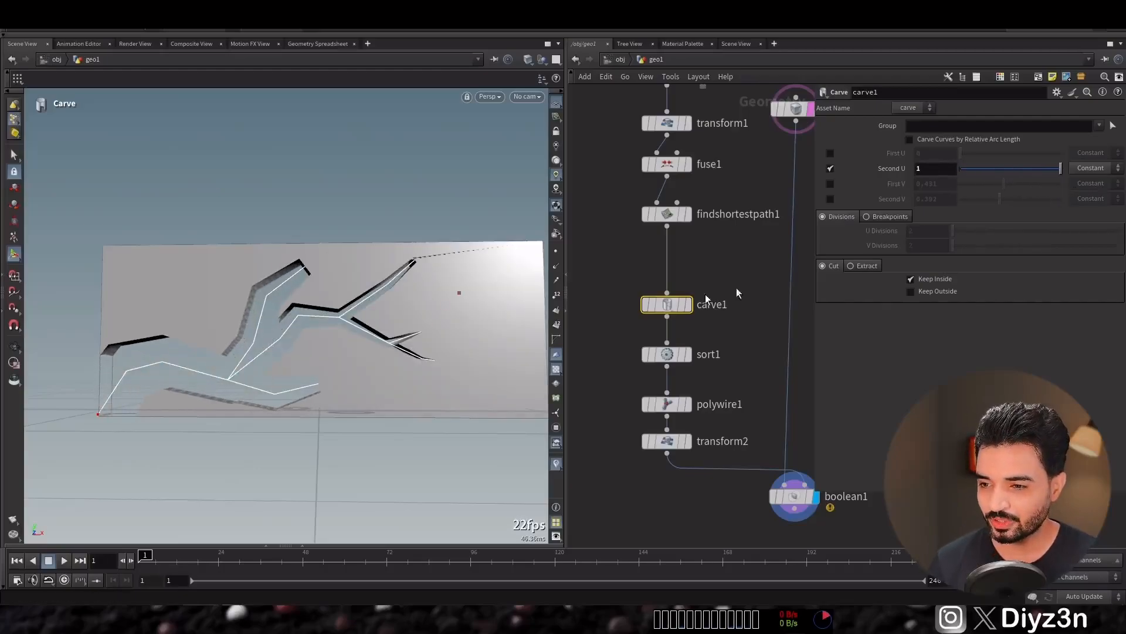
pyautogui.moveTo(956, 170); pyautogui.dragTo(1100, 188)
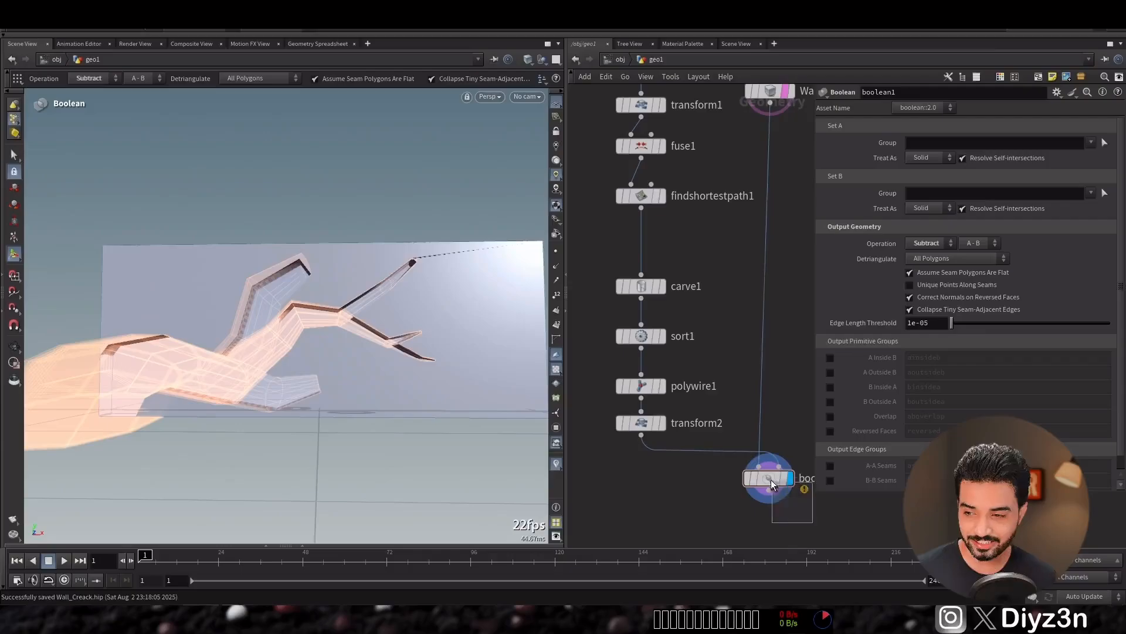
# Delete boolean1, then feed the Wall box into a new RBD Material Fracture node and display it.
pyautogui.moveTo(772, 481); pyautogui.dragTo(769, 477)
pyautogui.press('Delete')
pyautogui.moveTo(766, 354); pyautogui.dragTo(748, 405, button='middle')
pyautogui.press('Tab')
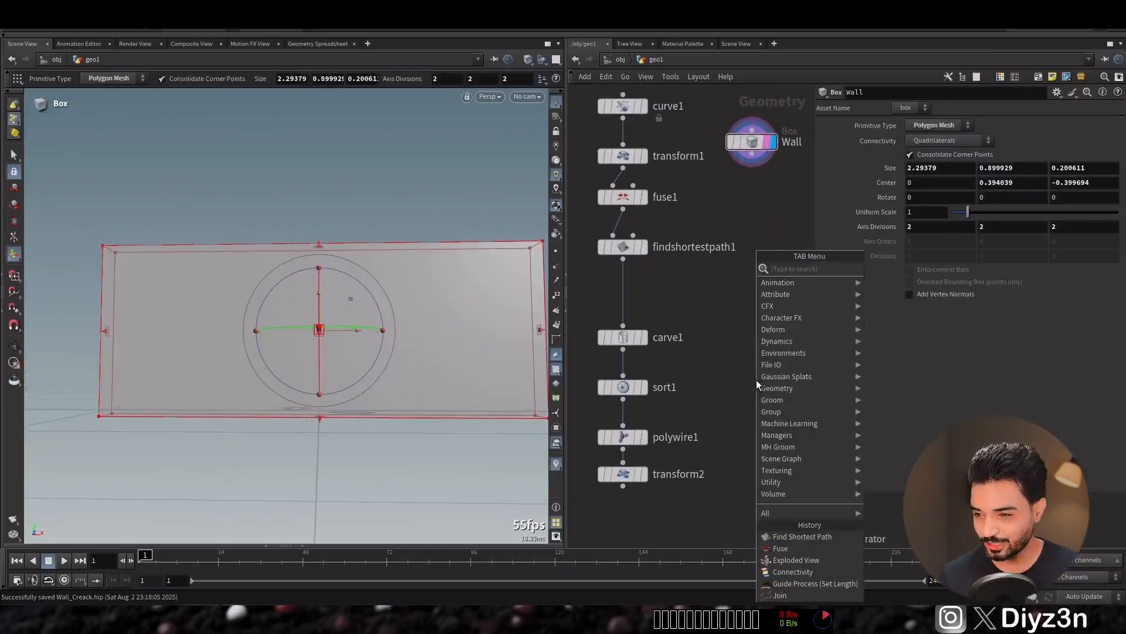
pyautogui.write('mater')
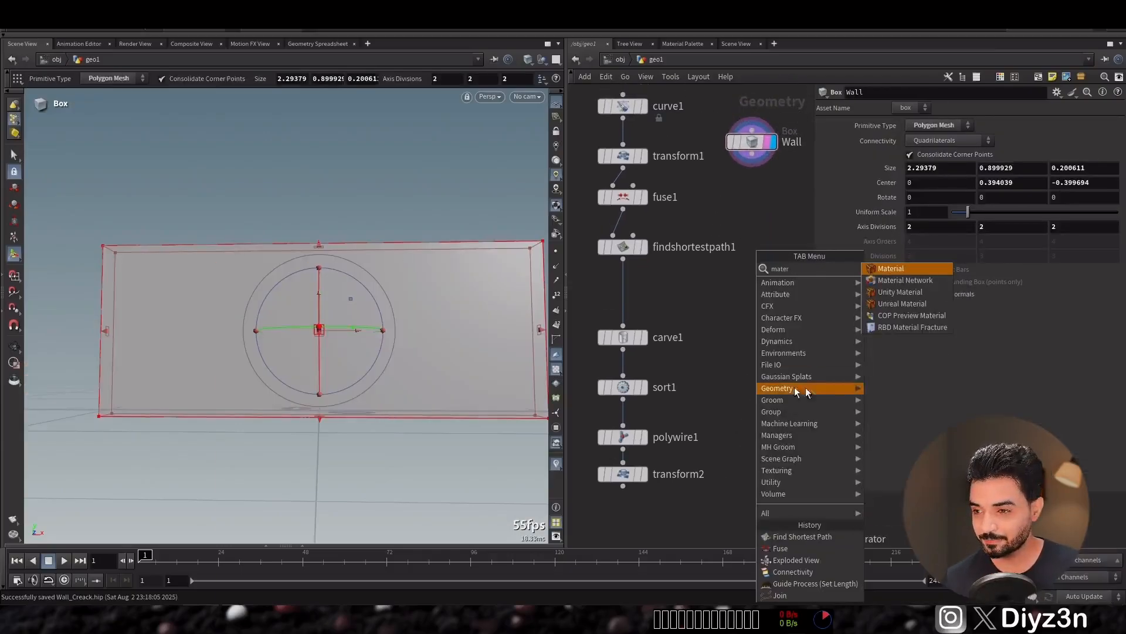
pyautogui.click(913, 326)
pyautogui.click(752, 269)
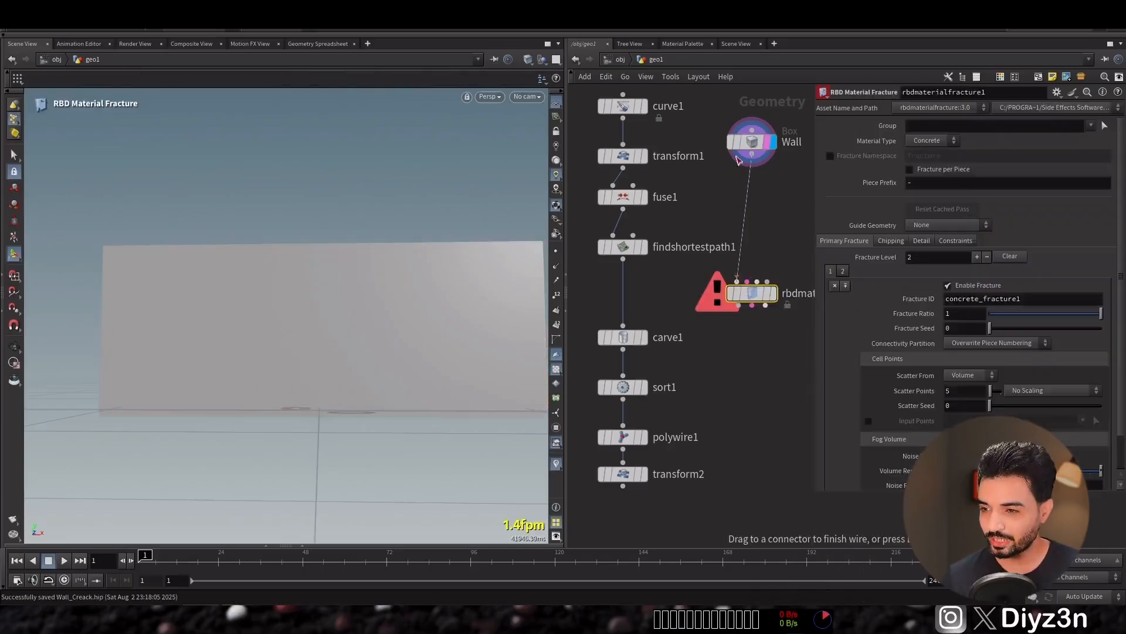
pyautogui.click(775, 293)
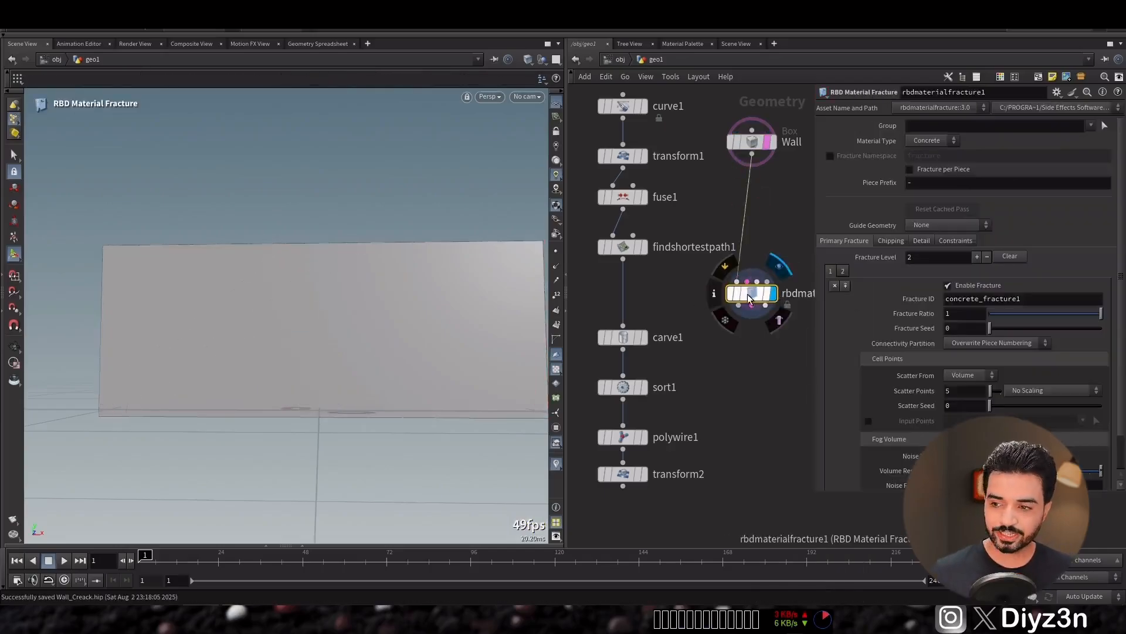
pyautogui.moveTo(752, 295); pyautogui.dragTo(752, 284)
# Add an Exploded View node fed by the fracture node's geometry output and display it.
pyautogui.press('Tab')
pyautogui.write('exp')
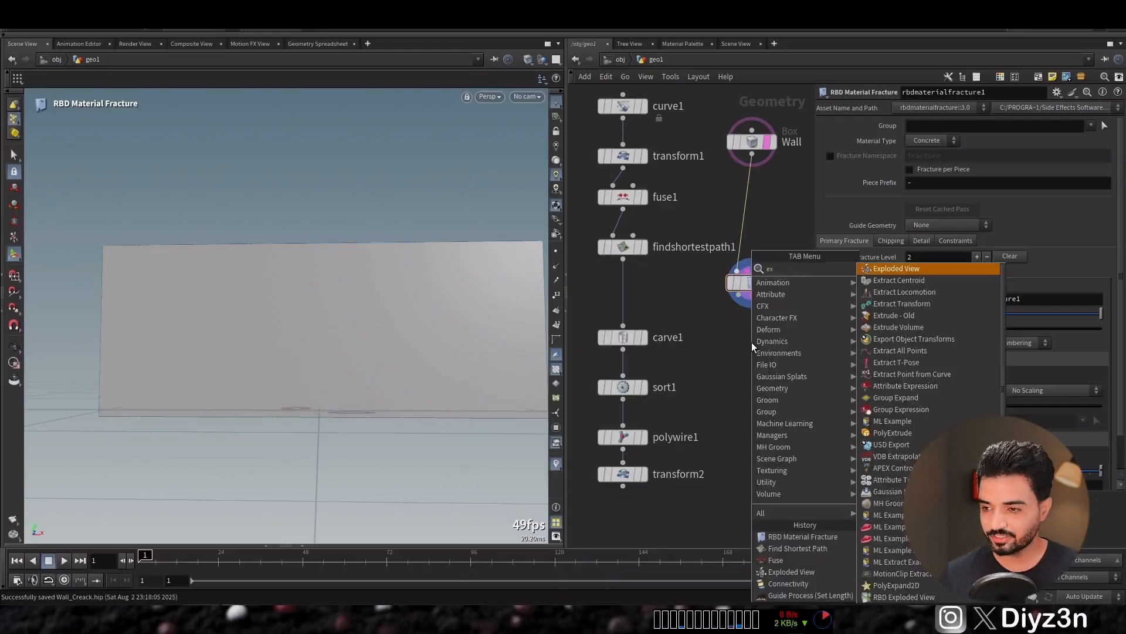
pyautogui.click(889, 270)
pyautogui.click(752, 341)
pyautogui.click(752, 296)
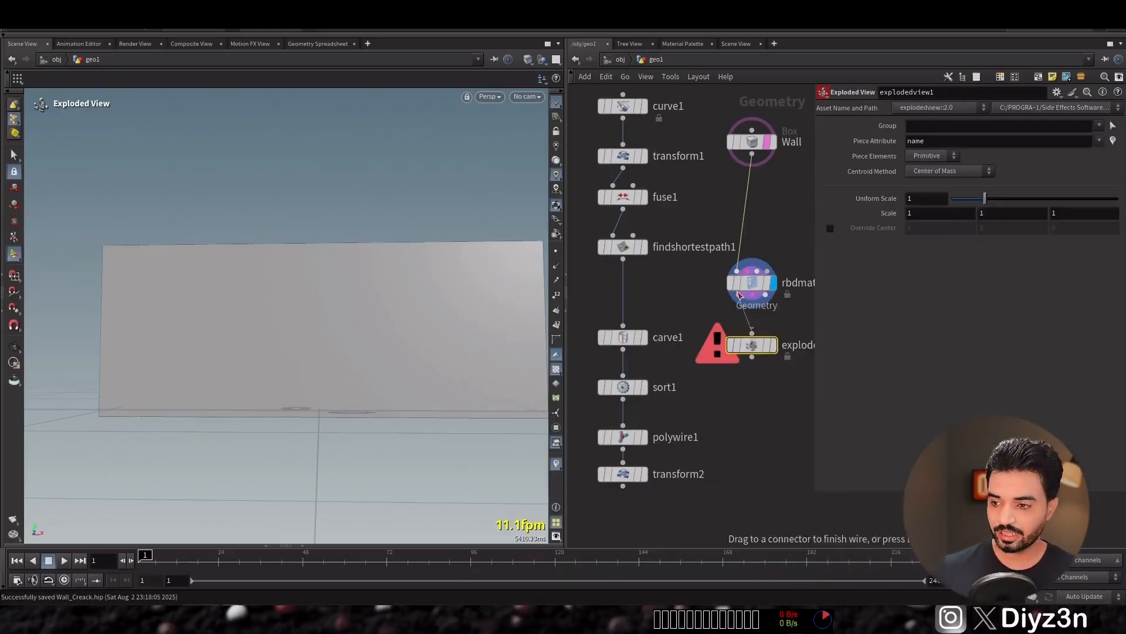
pyautogui.click(753, 333)
# Set the fracture to one level with 100 scatter points and the exploded view's uniform scale to 0.04.
pyautogui.click(752, 283)
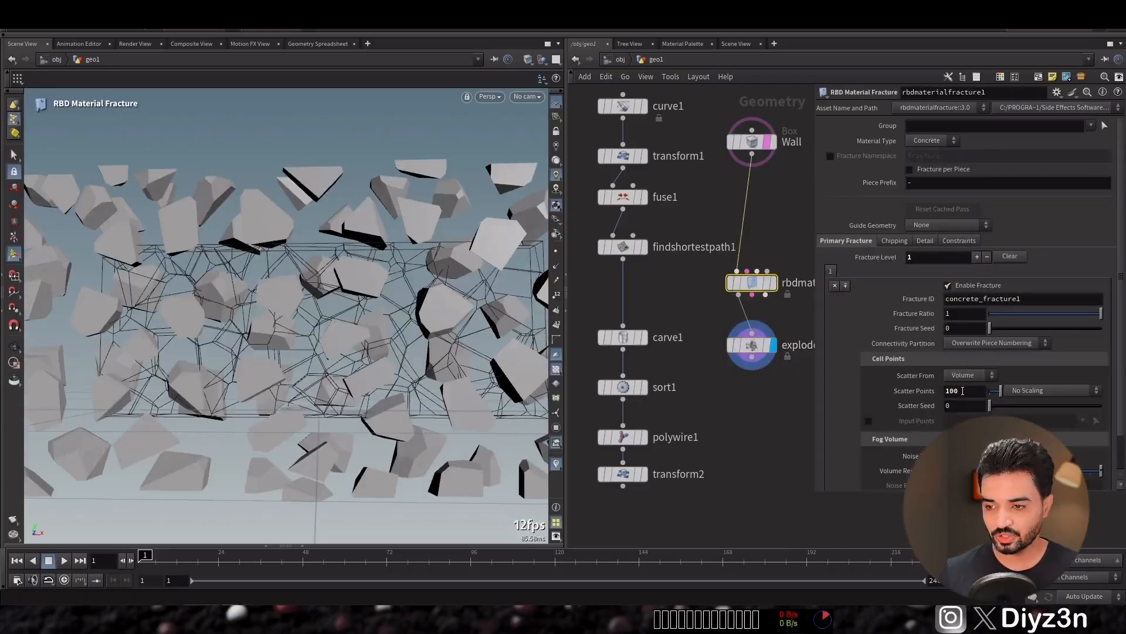
pyautogui.click(752, 345)
pyautogui.moveTo(997, 199); pyautogui.dragTo(954, 206)
# Switch the fracture's scatter point scaling to Scale by Attribute.
pyautogui.click(752, 283)
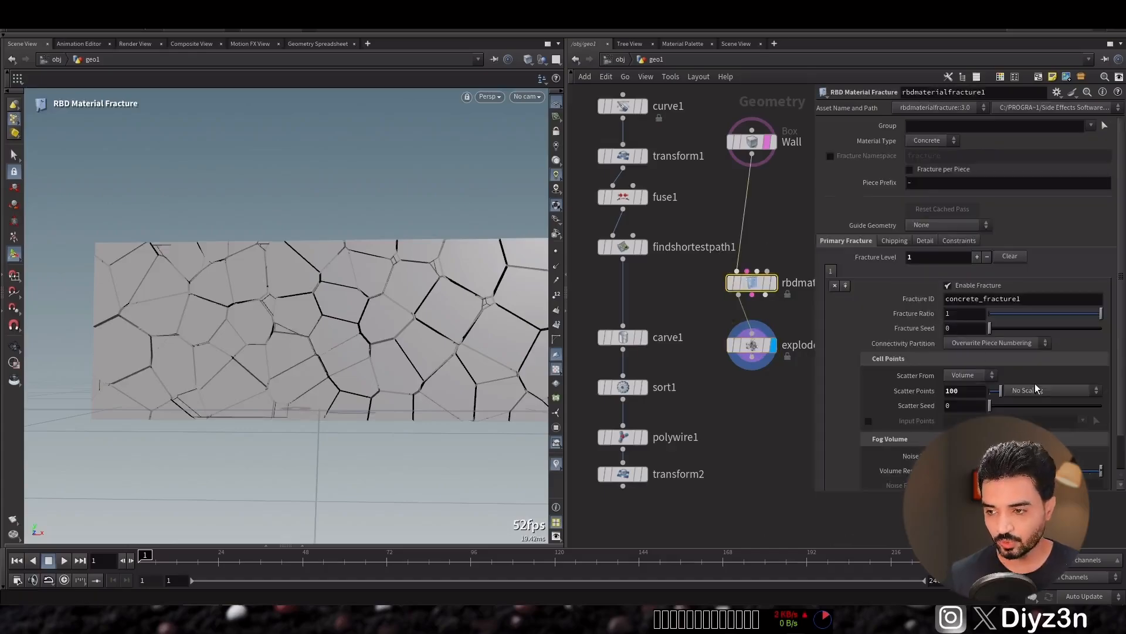
pyautogui.click(1037, 390)
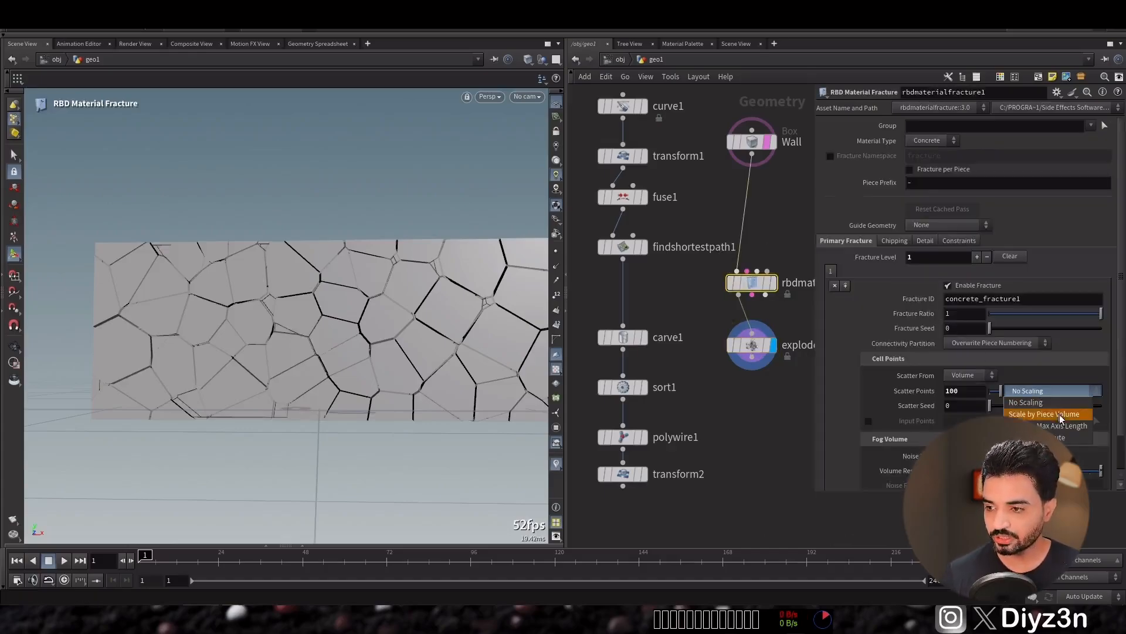
pyautogui.click(1069, 438)
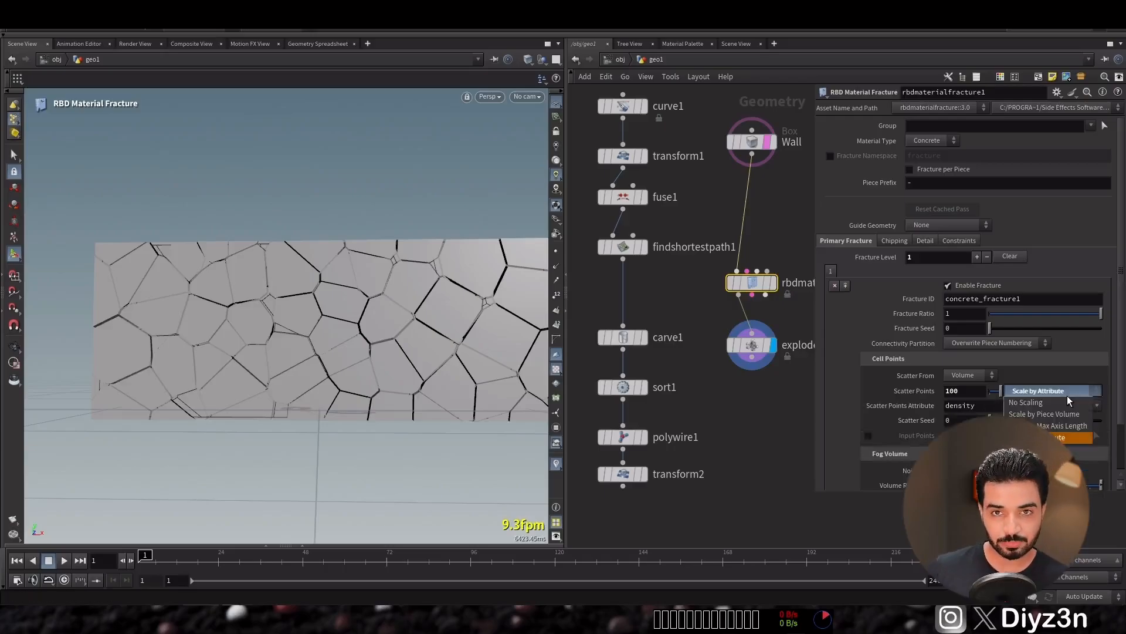
# Add an Attribute Create node named density that writes a point attribute density with value 1.
pyautogui.press('Tab')
pyautogui.write('cre')
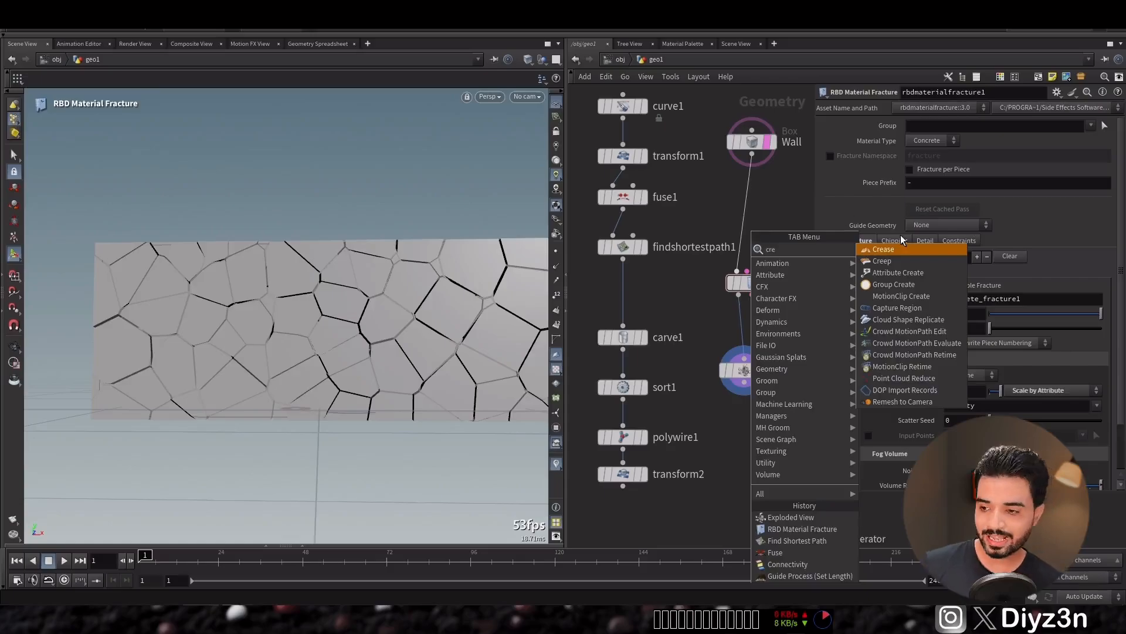
pyautogui.click(899, 275)
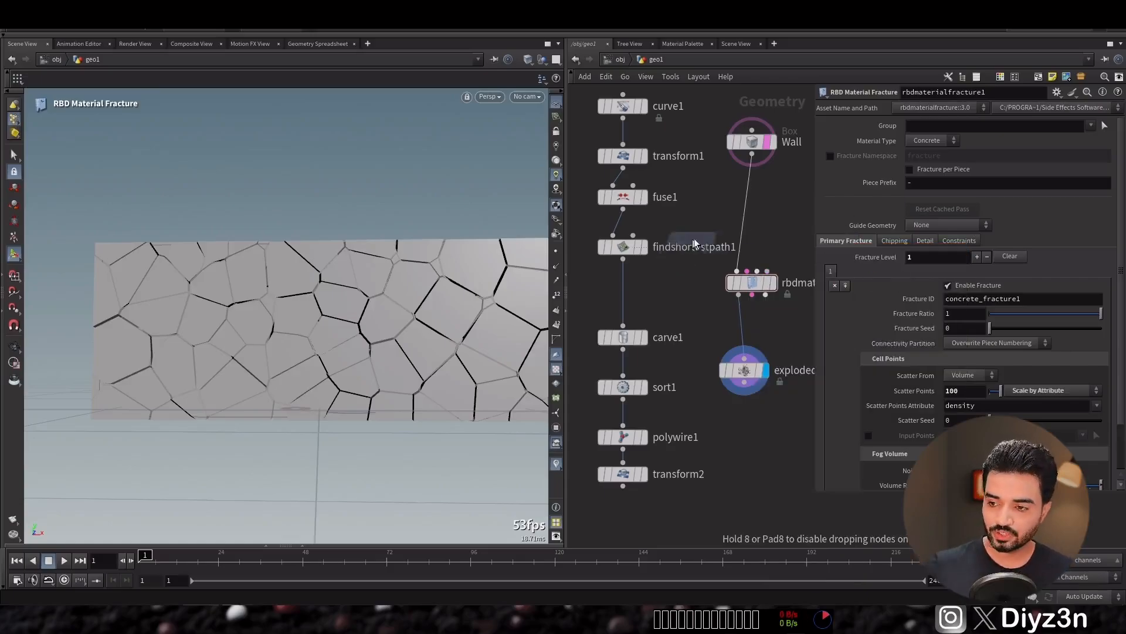
pyautogui.click(710, 220)
pyautogui.click(780, 290)
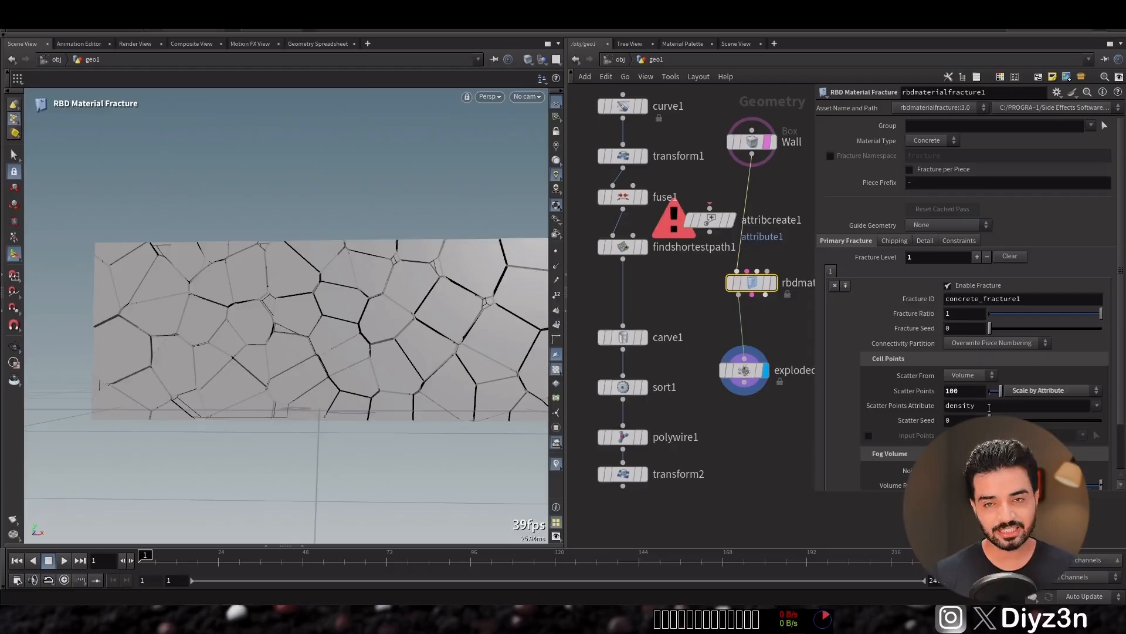
pyautogui.click(710, 220)
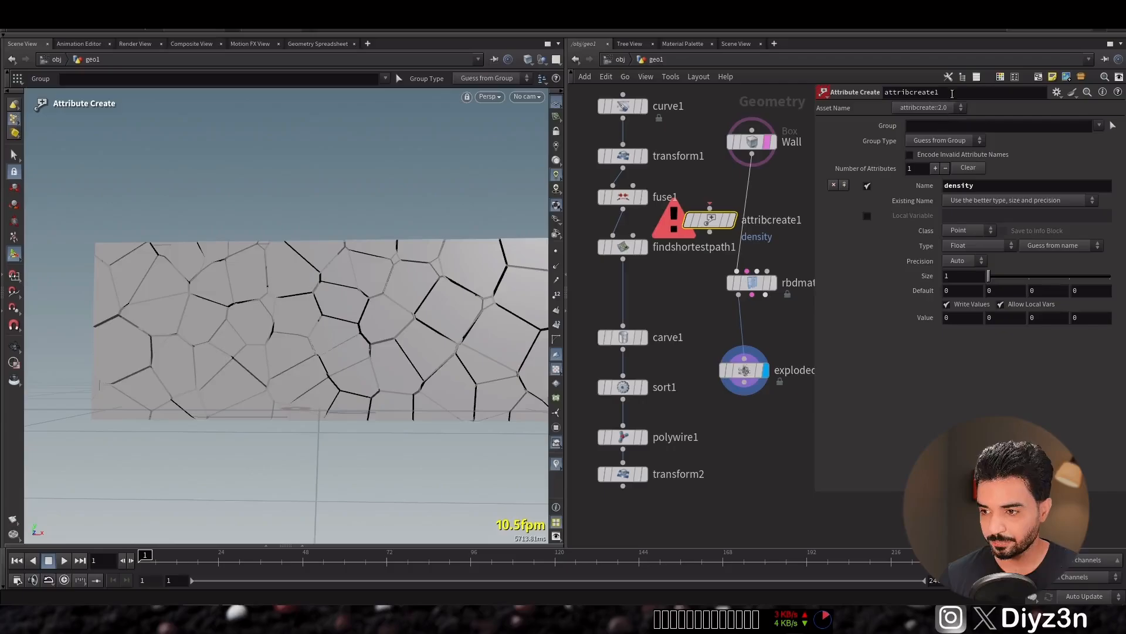
pyautogui.press('Return')
pyautogui.click(971, 318)
pyautogui.write('1')
pyautogui.moveTo(709, 220); pyautogui.dragTo(700, 302)
# Duplicate sort1 and polywire1, feed the copies from findshortestpath1, and connect them into the displayed density node.
pyautogui.moveTo(693, 407); pyautogui.dragTo(695, 404, button='middle')
pyautogui.moveTo(592, 363); pyautogui.dragTo(639, 440)
pyautogui.keyDown('alt'); pyautogui.moveTo(633, 431); pyautogui.dragTo(710, 255); pyautogui.keyUp('alt')
pyautogui.click(701, 378)
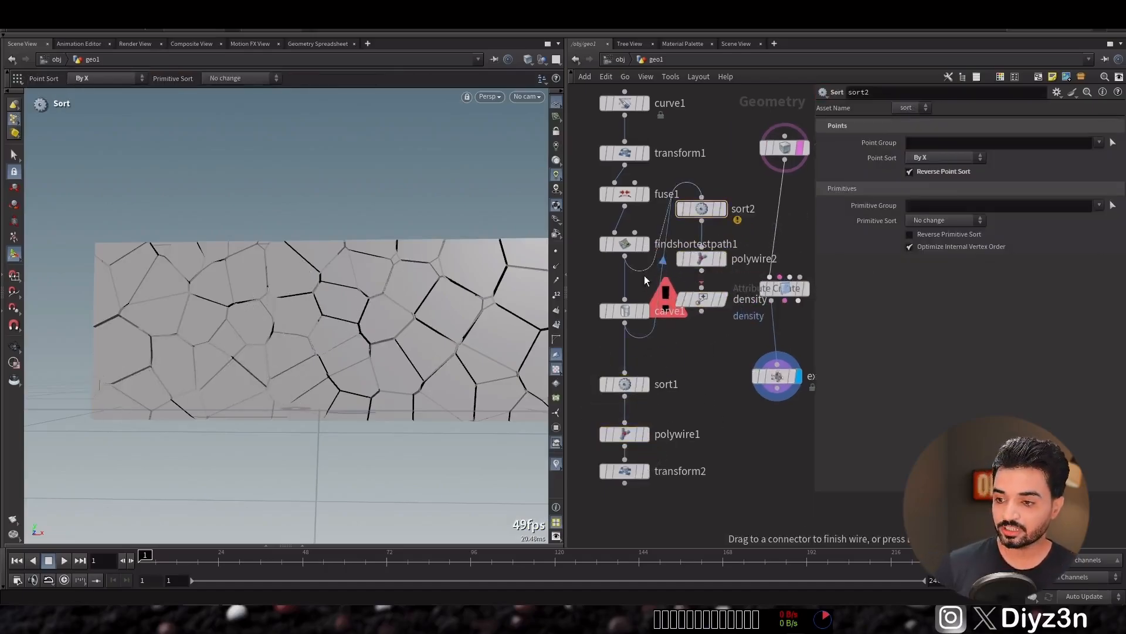
pyautogui.click(723, 259)
pyautogui.click(723, 300)
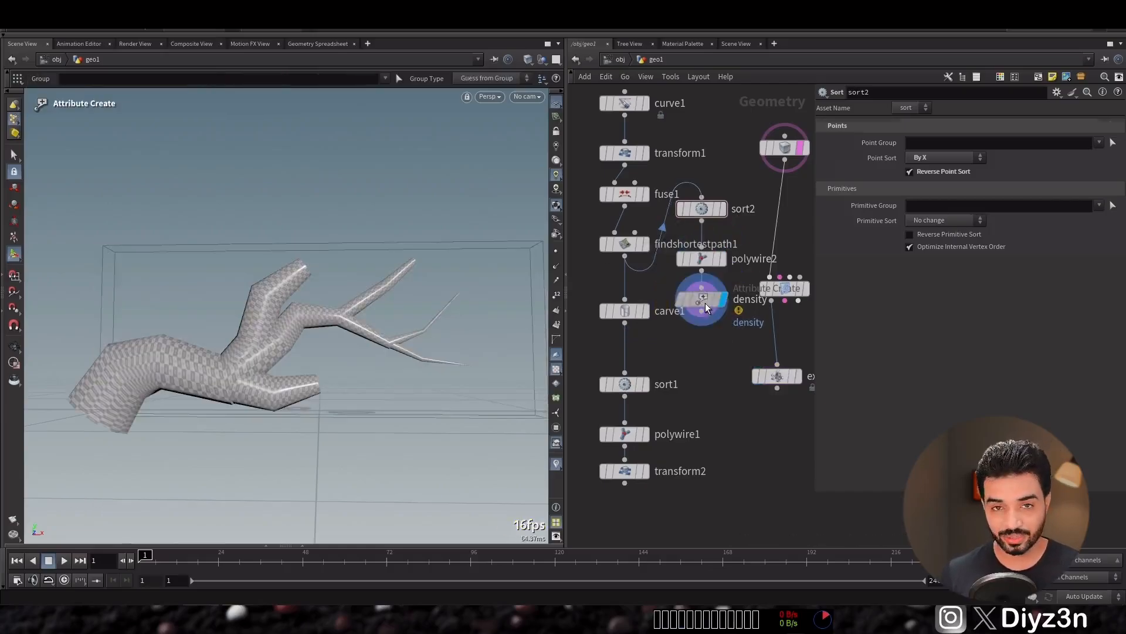
pyautogui.click(705, 303)
# Insert an Attribute Transfer node between Wall and the fracture, transferring the point attribute density from the density node.
pyautogui.moveTo(708, 375); pyautogui.dragTo(641, 359, button='middle')
pyautogui.moveTo(709, 362); pyautogui.dragTo(725, 410)
pyautogui.moveTo(728, 289); pyautogui.dragTo(735, 357)
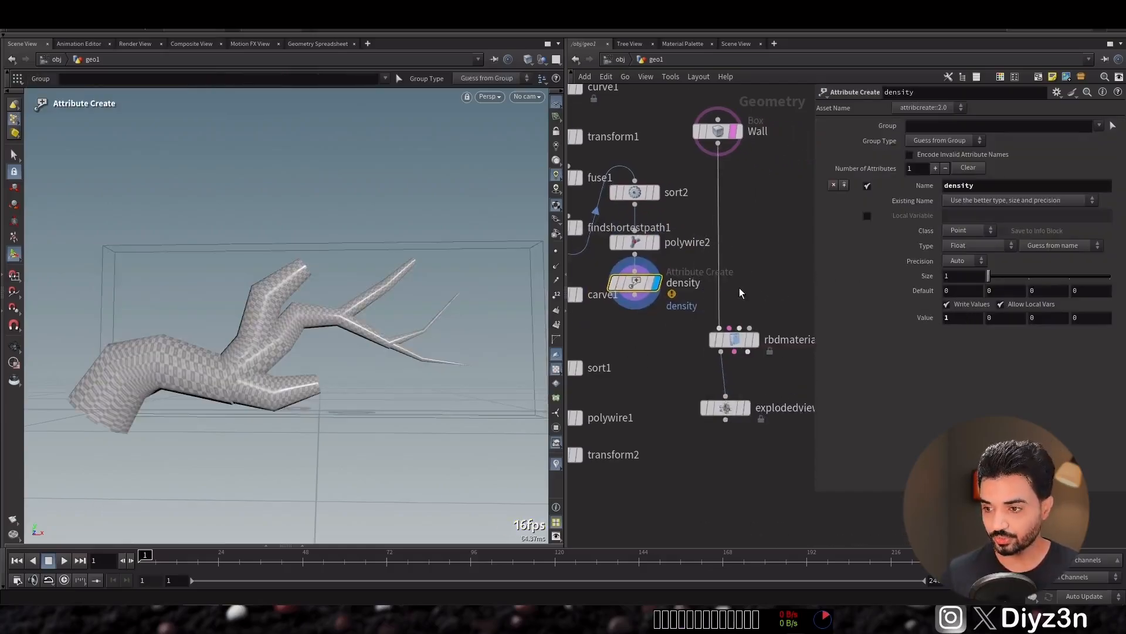
pyautogui.press('Tab')
pyautogui.write('tra')
pyautogui.click(874, 338)
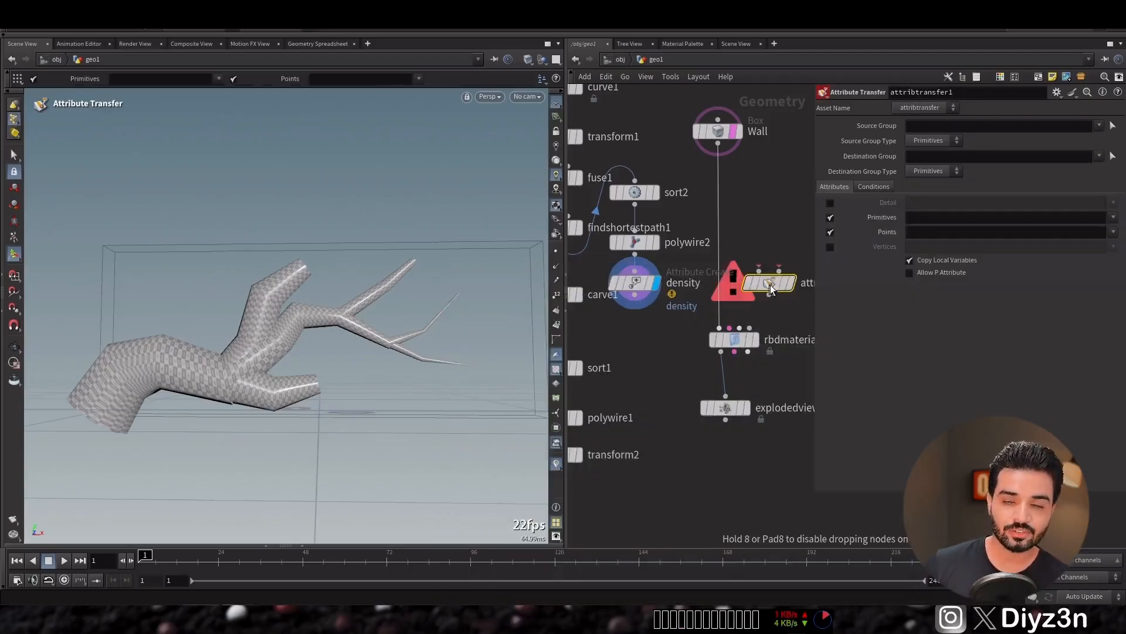
pyautogui.moveTo(760, 286); pyautogui.dragTo(717, 302)
pyautogui.click(747, 300)
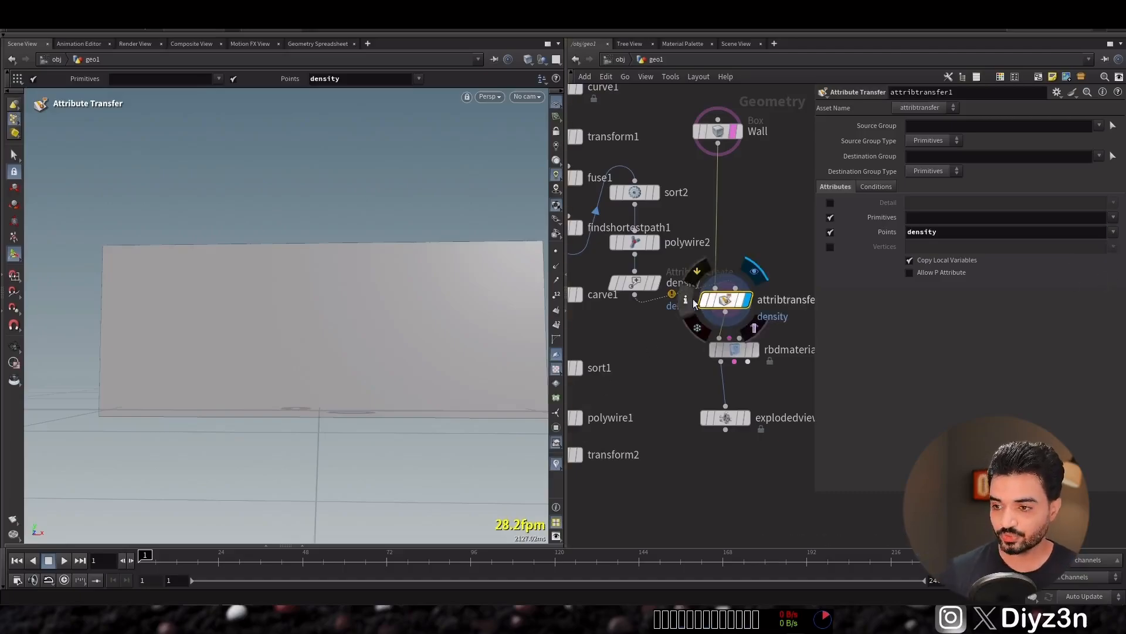
# Visualize the transferred density attribute on the wall in the viewport.
pyautogui.middleClick(722, 301)
pyautogui.click(432, 230)
pyautogui.click(670, 101)
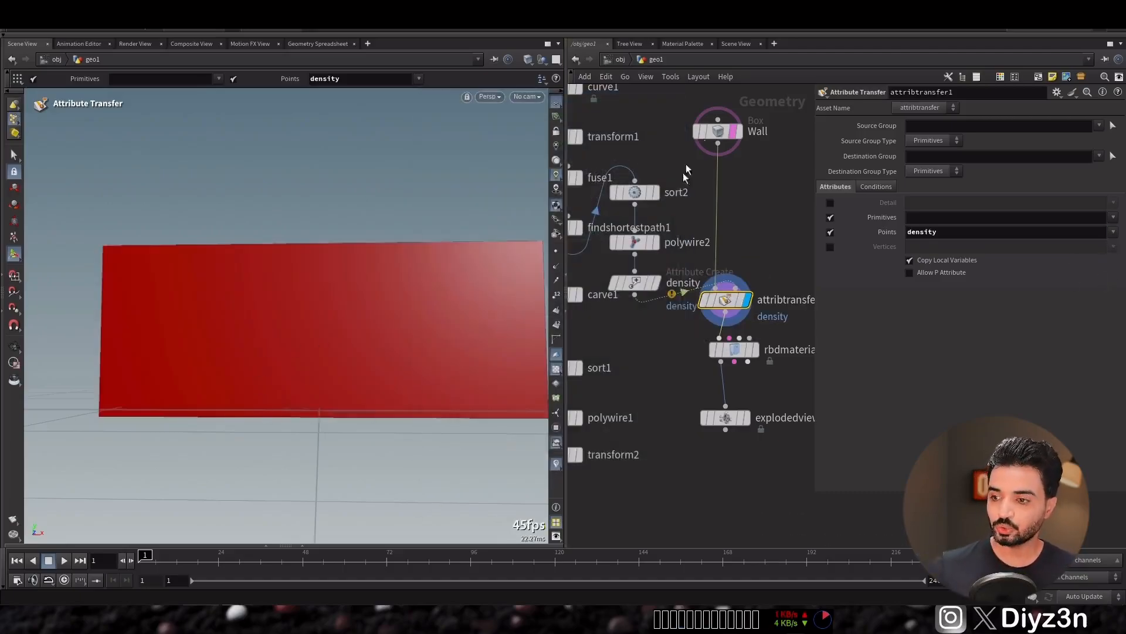
# Increase the Wall box's axis divisions and set the attribute transfer's distance threshold to 0.19.
pyautogui.click(718, 131)
pyautogui.moveTo(974, 226); pyautogui.dragTo(980, 227, button='middle')
pyautogui.click(725, 299)
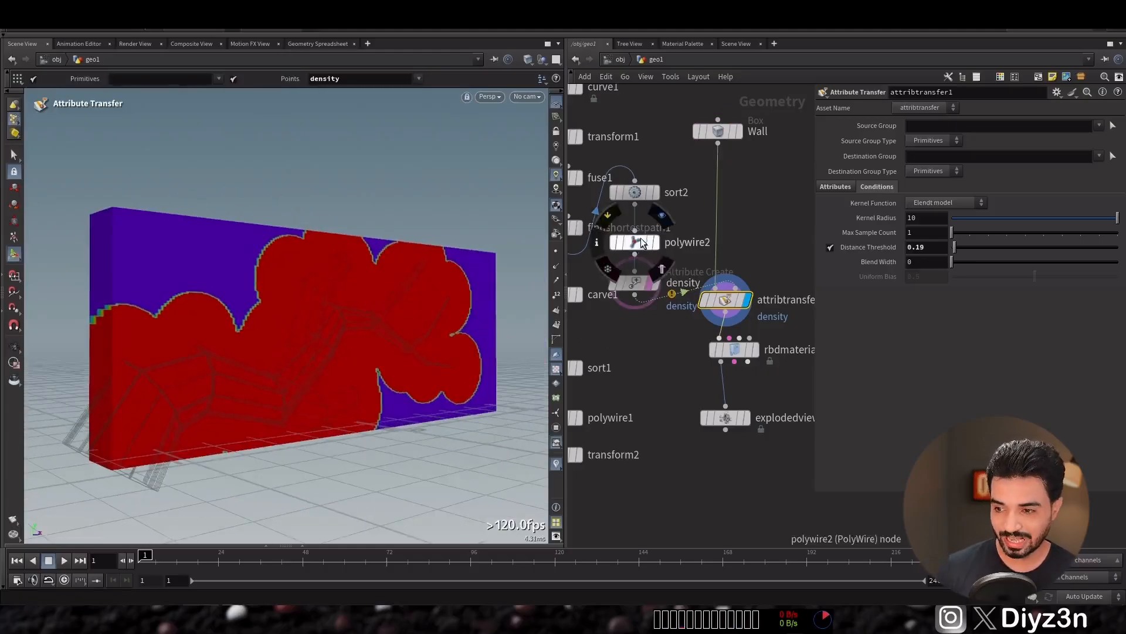
# Set polywire2's segments to 7 and the attribute transfer's distance threshold to 0.07.
pyautogui.click(635, 242)
pyautogui.moveTo(956, 227); pyautogui.dragTo(969, 237)
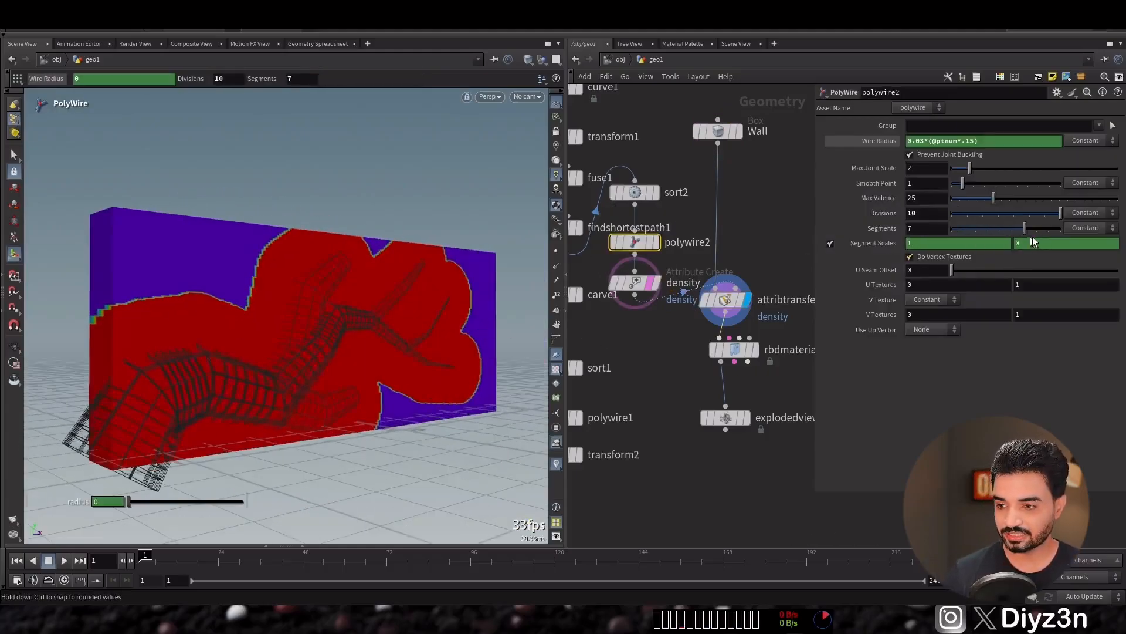
pyautogui.click(725, 300)
pyautogui.moveTo(943, 247); pyautogui.dragTo(872, 274, button='middle')
pyautogui.keyDown('alt'); pyautogui.moveTo(444, 297); pyautogui.dragTo(375, 297); pyautogui.keyUp('alt')
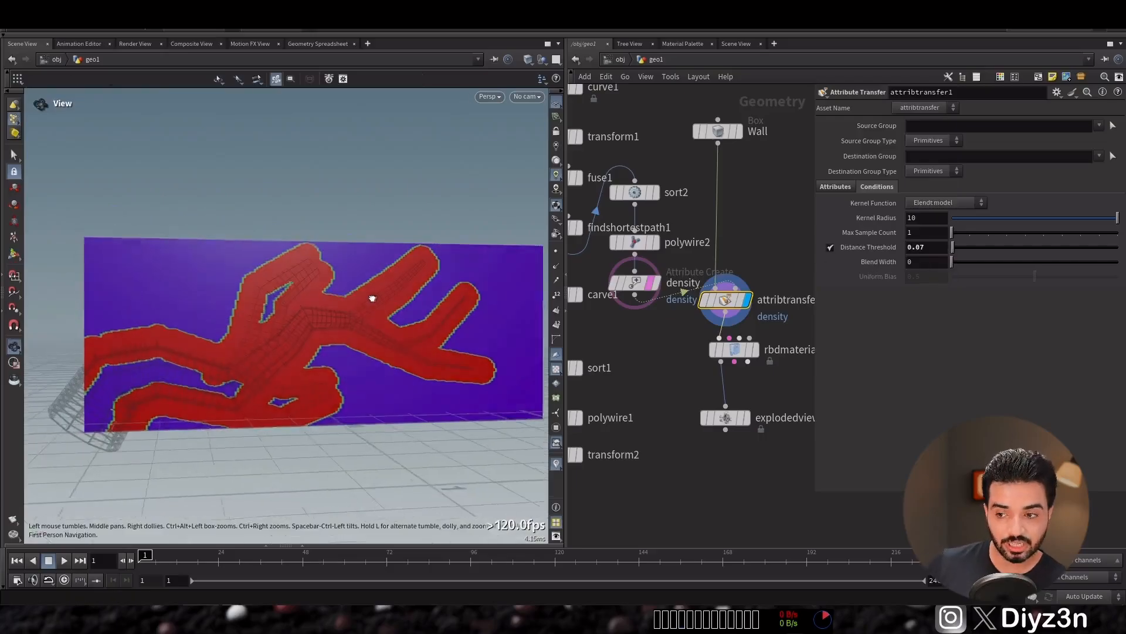
# Display the exploded fracture pieces and turn off the density visualization in the viewport.
pyautogui.click(740, 348)
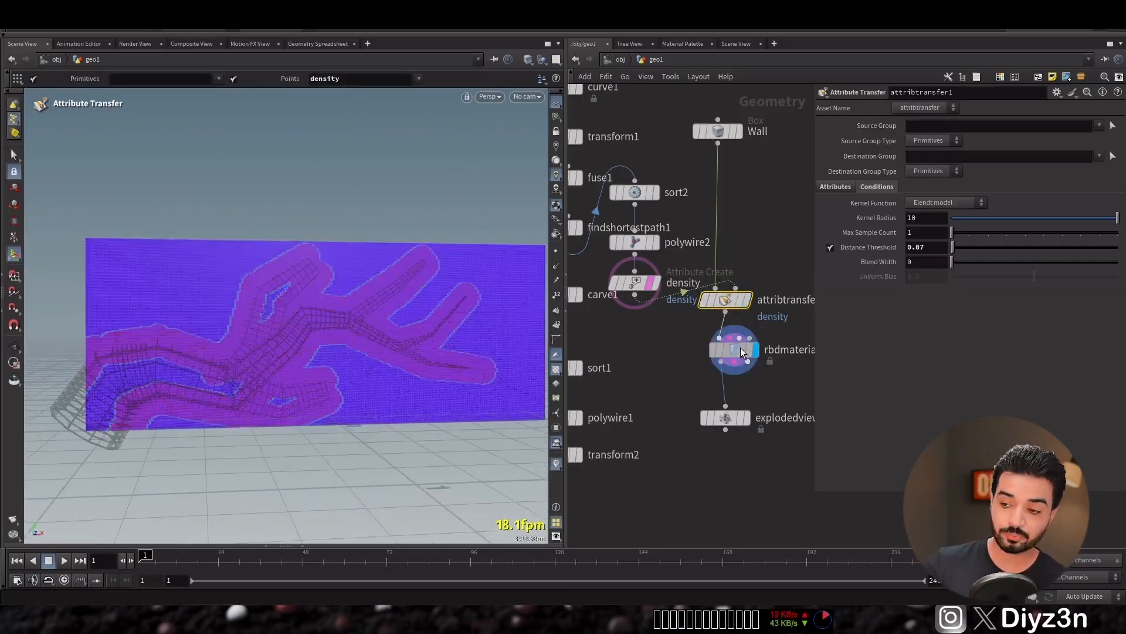
pyautogui.click(725, 417)
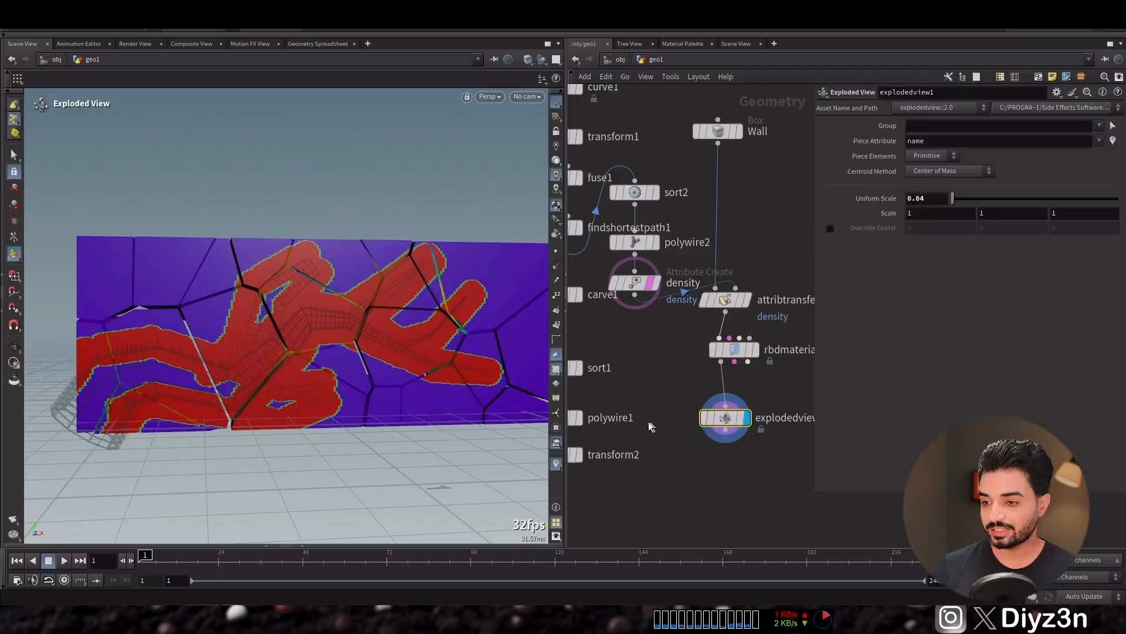
pyautogui.click(555, 464)
# Make the fracture scatter its points from the density attribute with No Scaling.
pyautogui.click(723, 349)
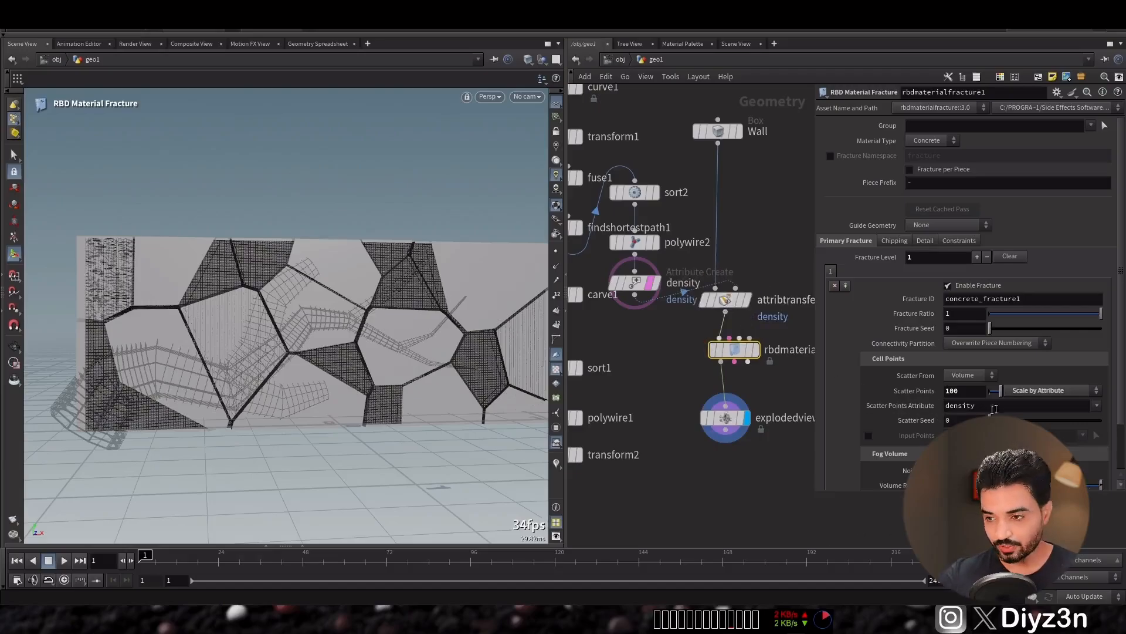
pyautogui.click(965, 376)
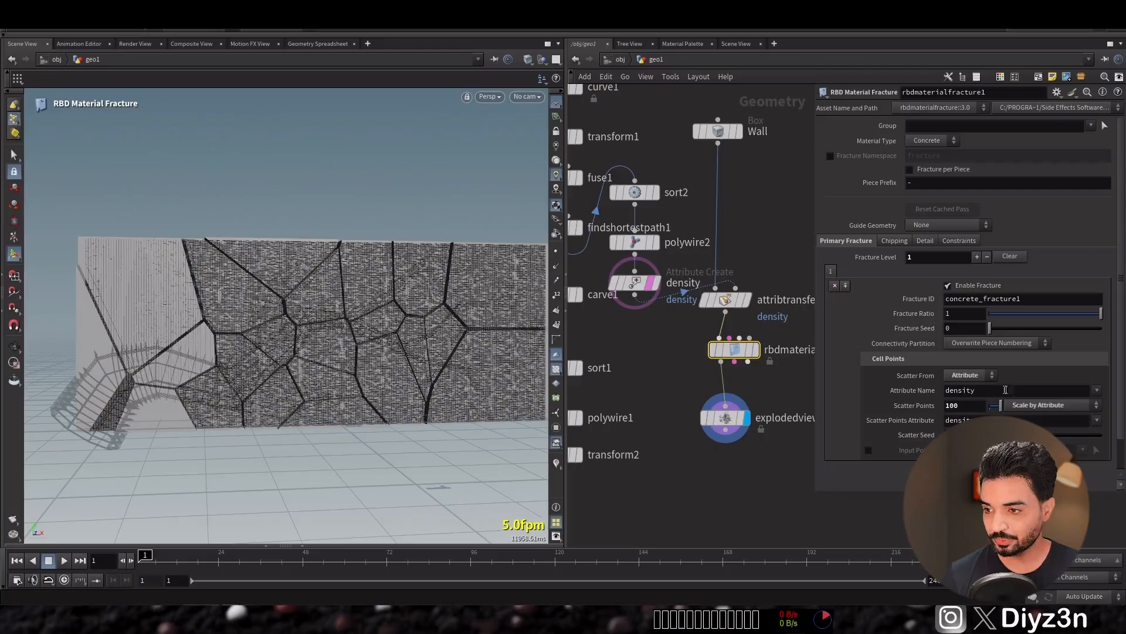
pyautogui.click(1032, 405)
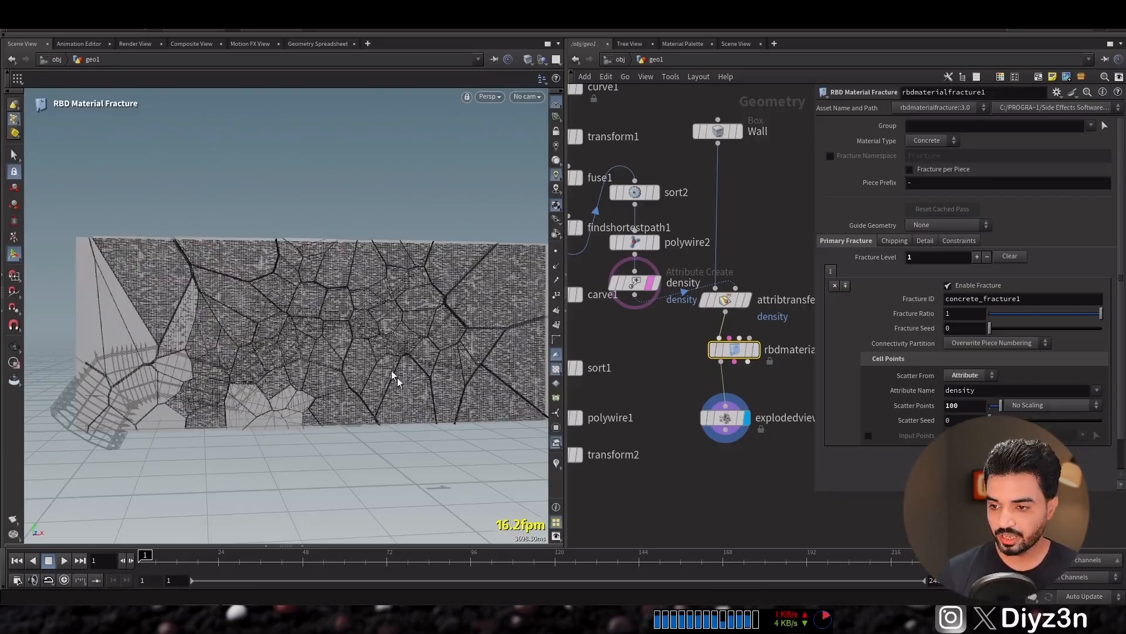
# Set the fracture's scatter points to 500 and open explodedview1's parameters.
pyautogui.press('Escape')
pyautogui.moveTo(465, 335)
pyautogui.mouseDown()
pyautogui.moveTo(357, 322)
pyautogui.moveTo(405, 340)
pyautogui.moveTo(473, 342)
pyautogui.moveTo(466, 329)
pyautogui.mouseUp()
pyautogui.press('Return')
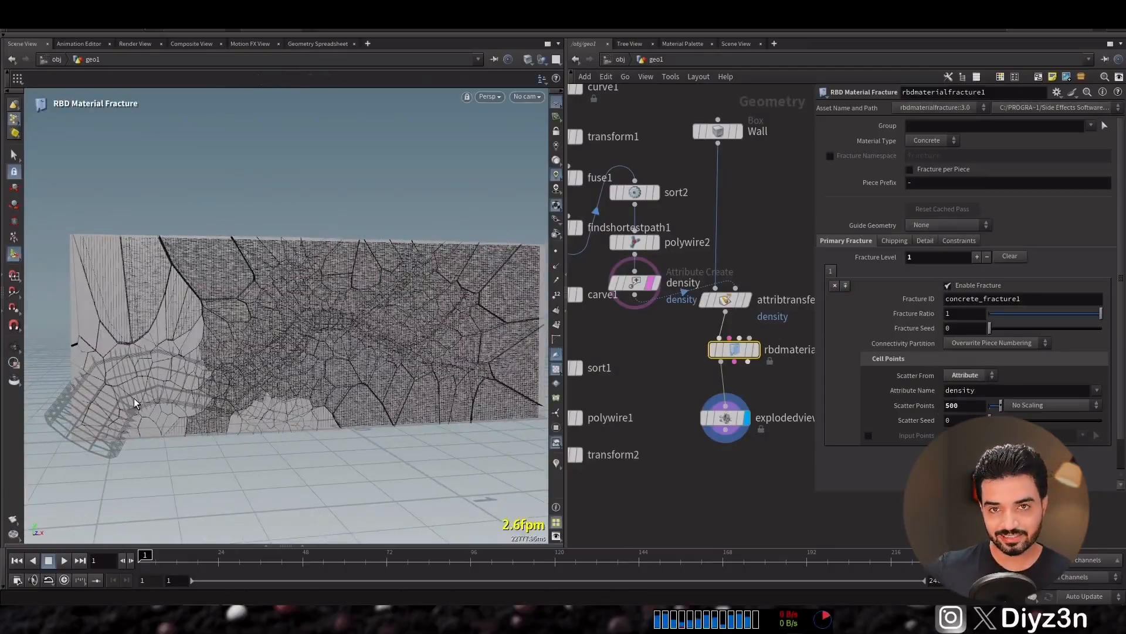
pyautogui.click(13, 349)
pyautogui.click(726, 418)
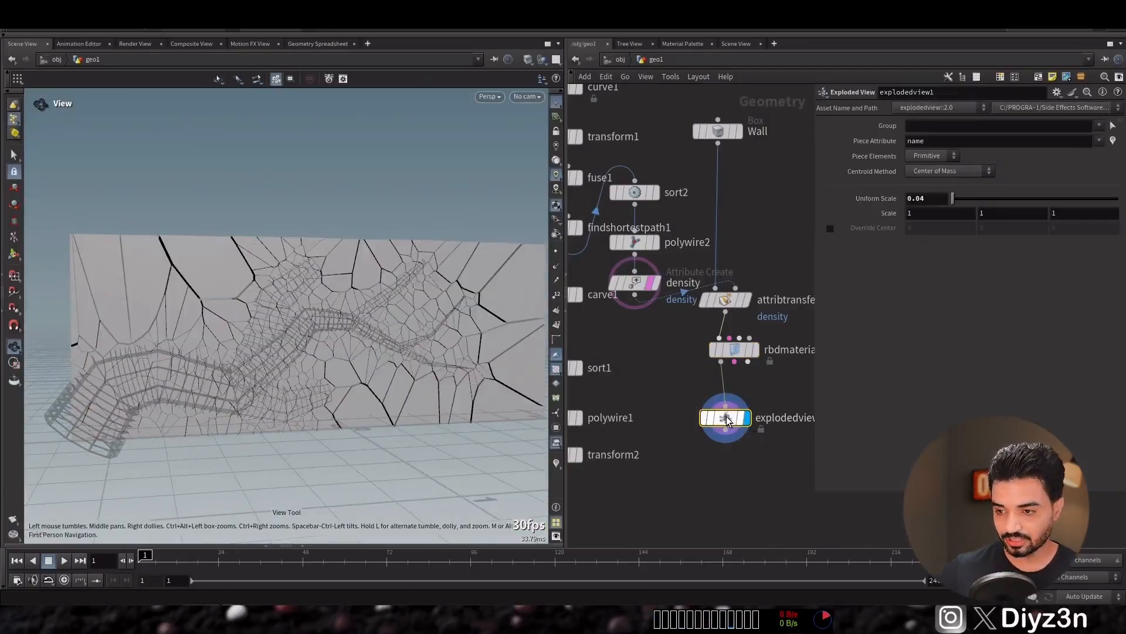
# Hide the density node's template wires in the viewport and inspect the wall's fracture pieces around the crack.
pyautogui.click(756, 447)
pyautogui.moveTo(345, 332); pyautogui.dragTo(405, 323)
pyautogui.moveTo(405, 322); pyautogui.dragTo(578, 317, button='right')
pyautogui.moveTo(299, 331); pyautogui.dragTo(161, 366, button='right')
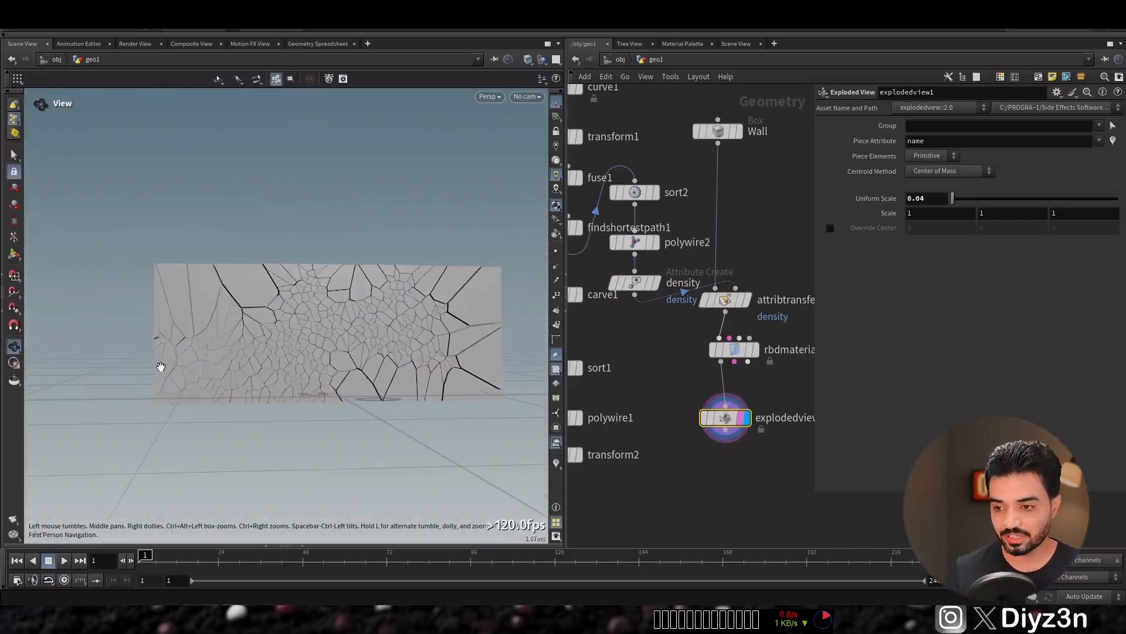
pyautogui.scroll(5, 483, 311)
pyautogui.moveTo(485, 306)
pyautogui.mouseDown()
pyautogui.moveTo(314, 319)
pyautogui.moveTo(469, 321)
pyautogui.mouseUp()
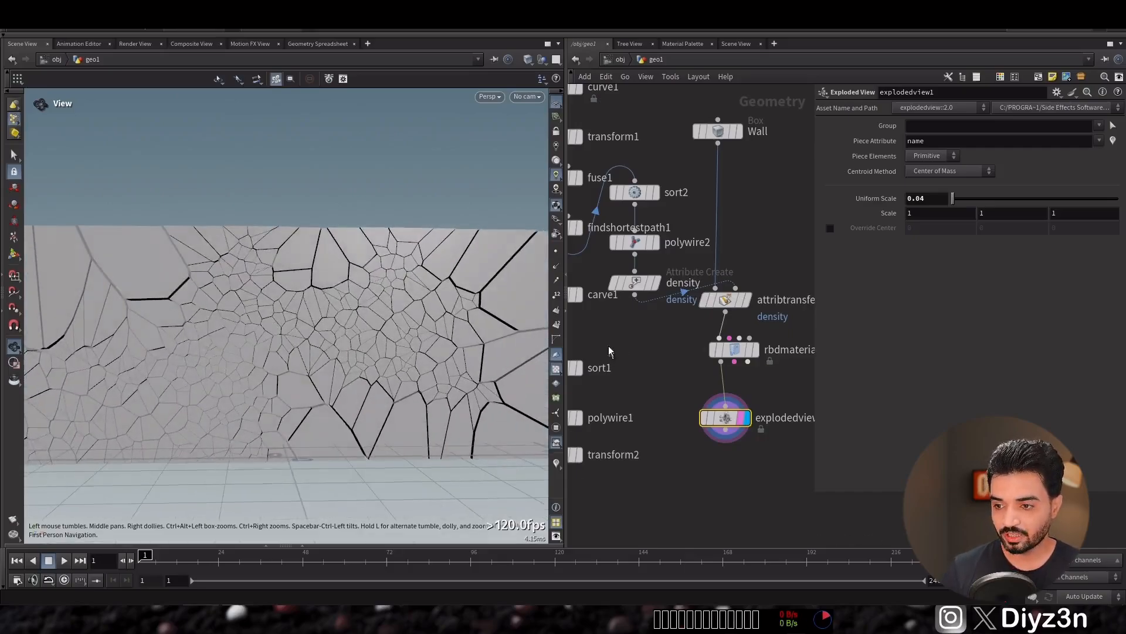
# Check the chipping settings of rbdmaterialfracture1 and delete the explodedview1 node.
pyautogui.click(740, 352)
pyautogui.click(892, 241)
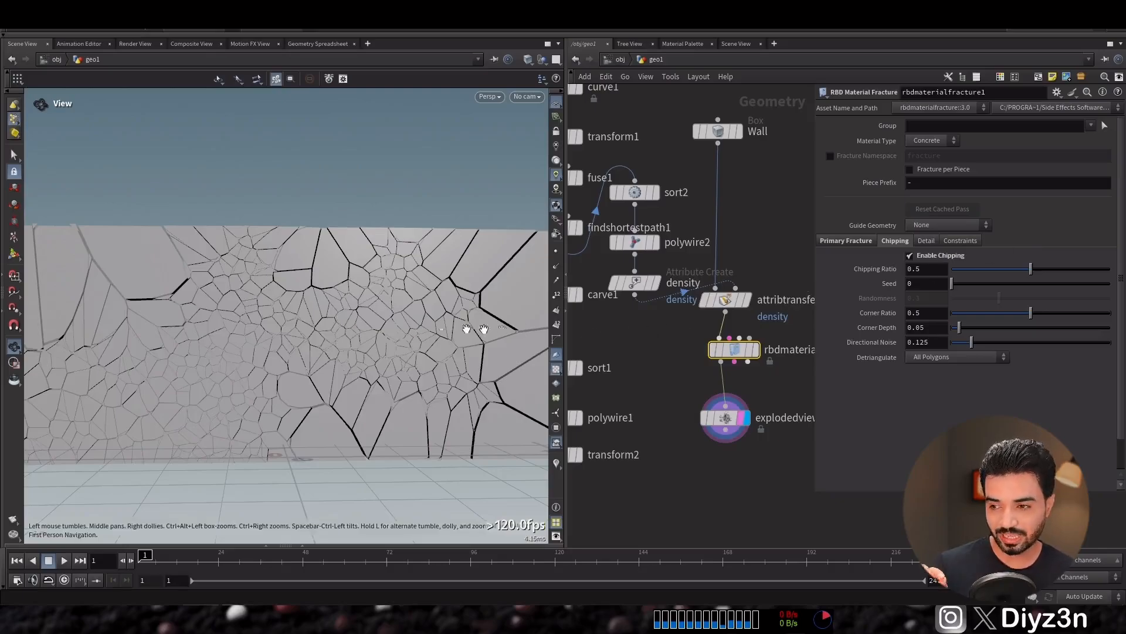
pyautogui.moveTo(724, 422)
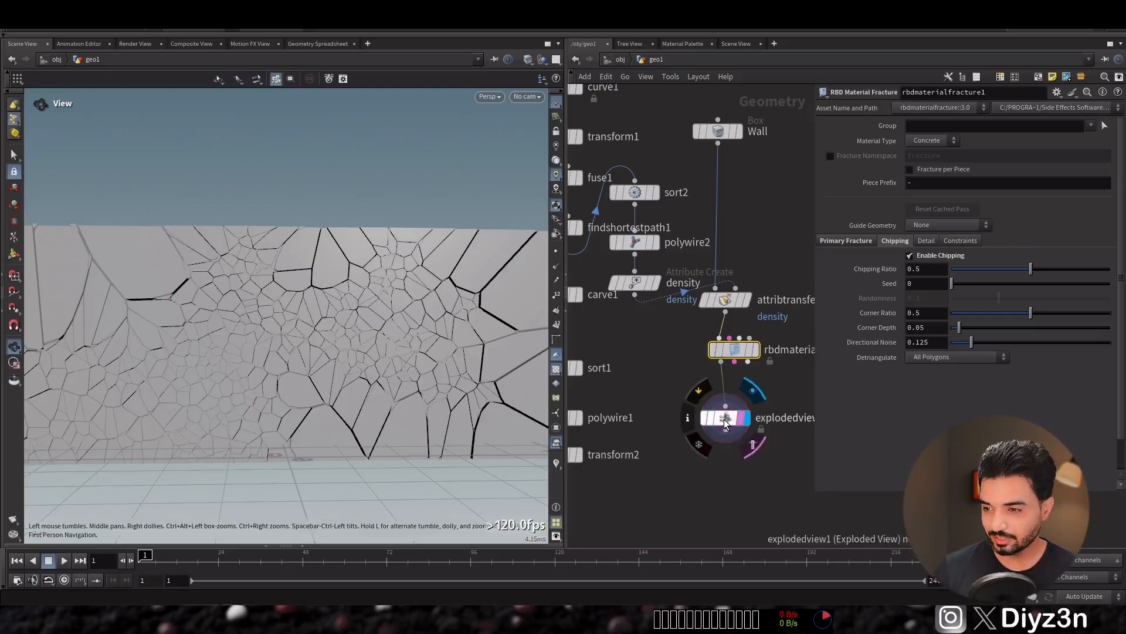
pyautogui.click(726, 417)
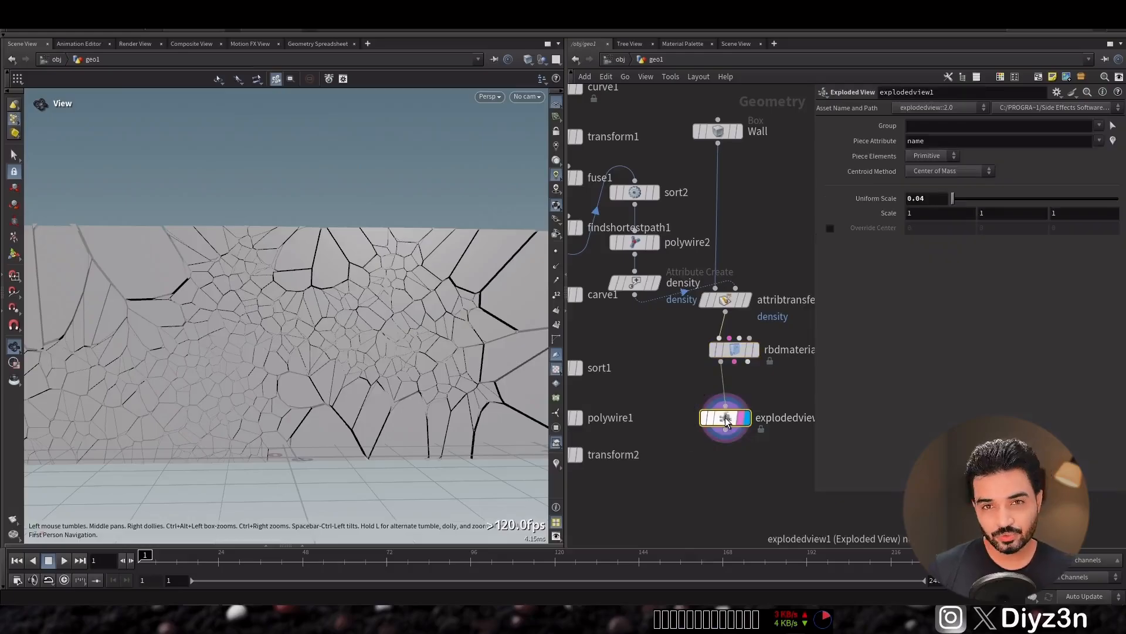
pyautogui.press('Delete')
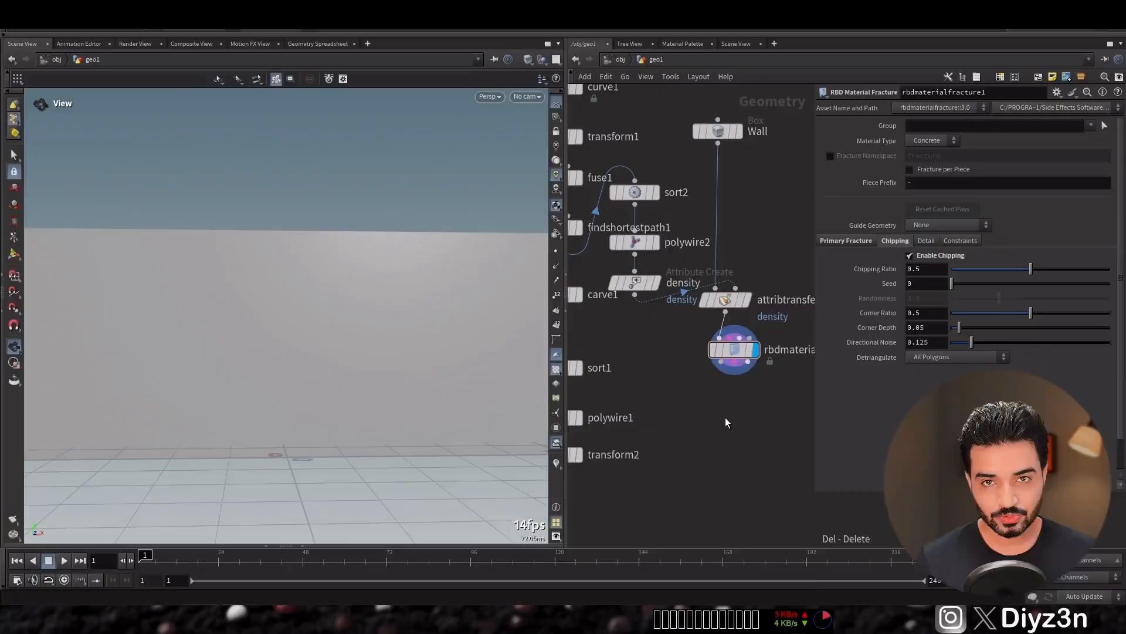
# Add an RBD Bullet Solver below the fracture node, wired to its three outputs, and display it.
pyautogui.press('Tab')
pyautogui.write('bu')
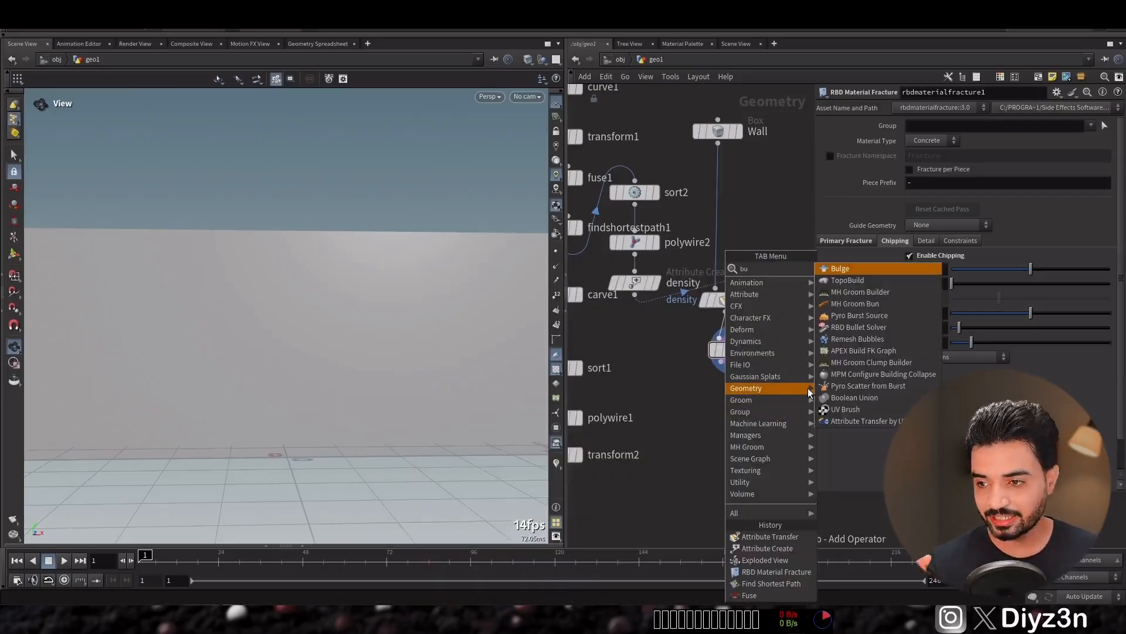
pyautogui.click(856, 327)
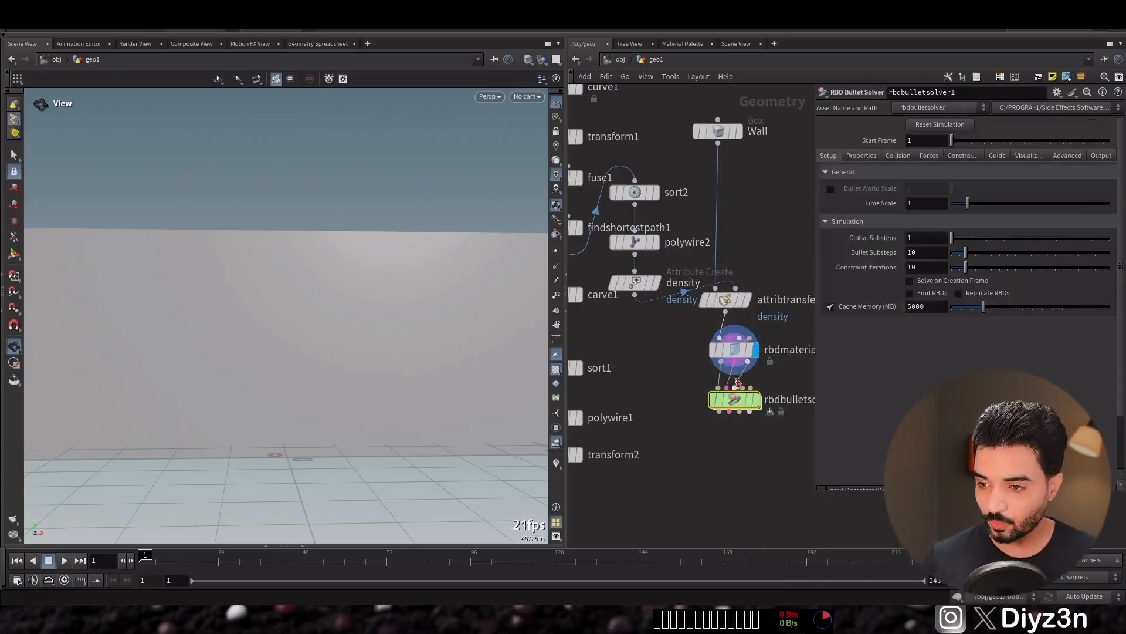
pyautogui.click(736, 455)
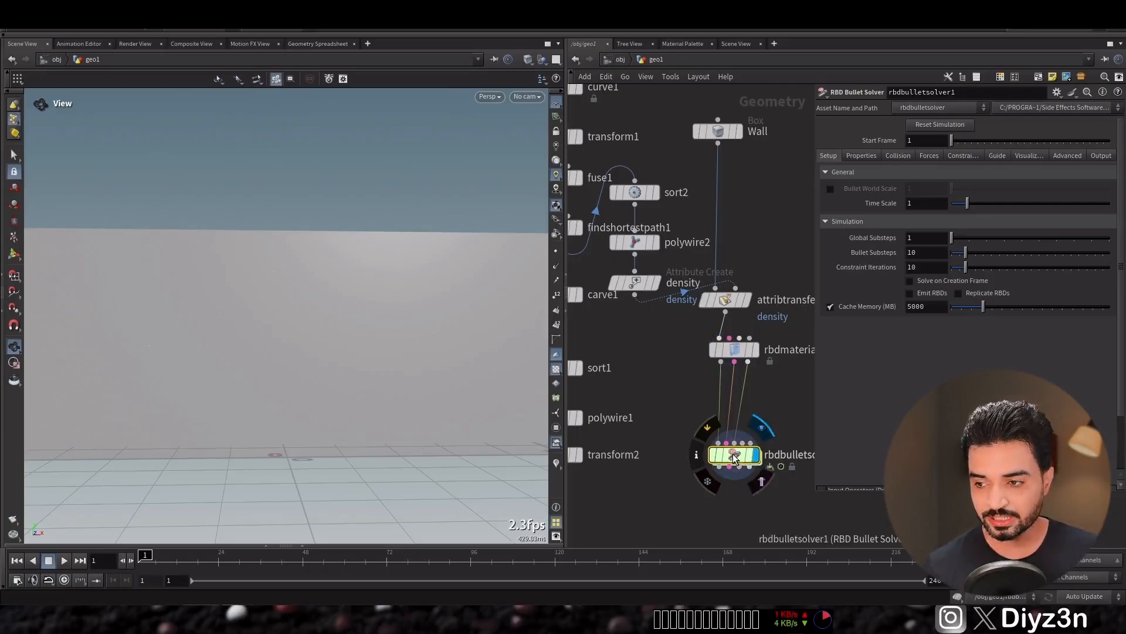
pyautogui.moveTo(735, 457); pyautogui.dragTo(735, 419)
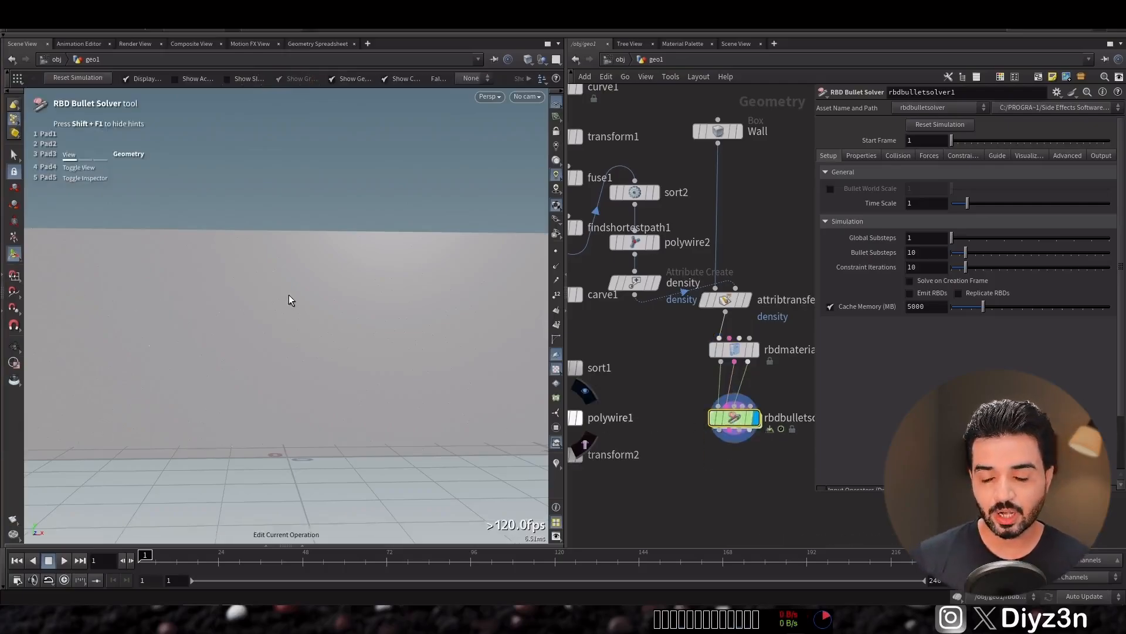
# Set the bullet solver's ground collision type to Ground Plane.
pyautogui.keyDown('alt'); pyautogui.moveTo(289, 294); pyautogui.dragTo(194, 334, button='right'); pyautogui.keyUp('alt')
pyautogui.keyDown('alt'); pyautogui.moveTo(195, 334); pyautogui.dragTo(287, 355); pyautogui.keyUp('alt')
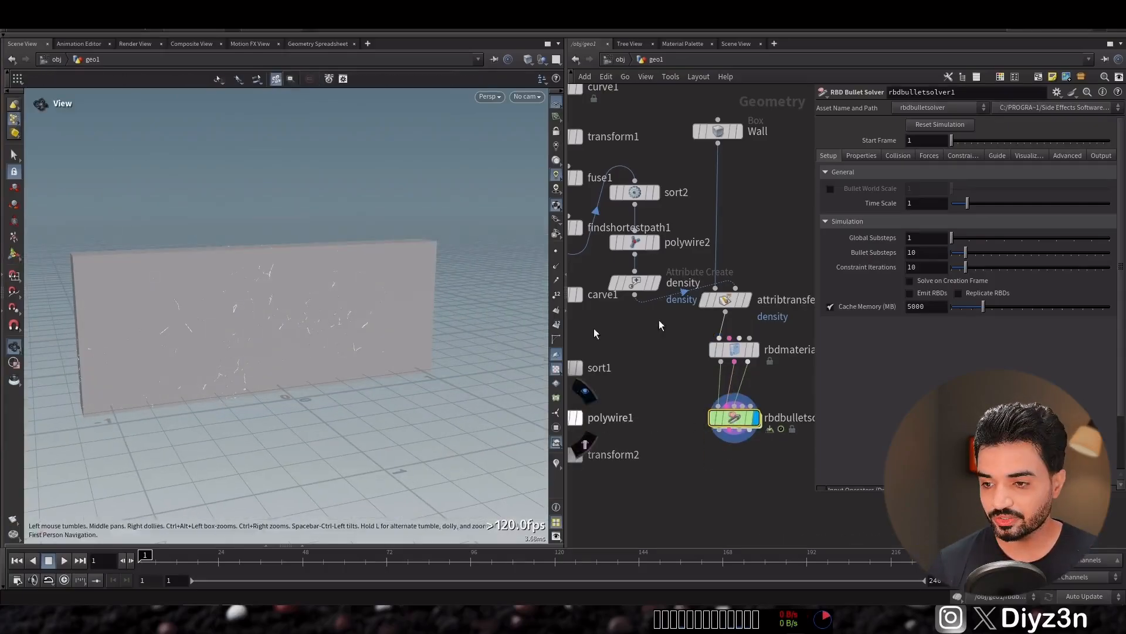
pyautogui.click(861, 157)
pyautogui.click(894, 156)
pyautogui.click(922, 333)
pyautogui.click(932, 354)
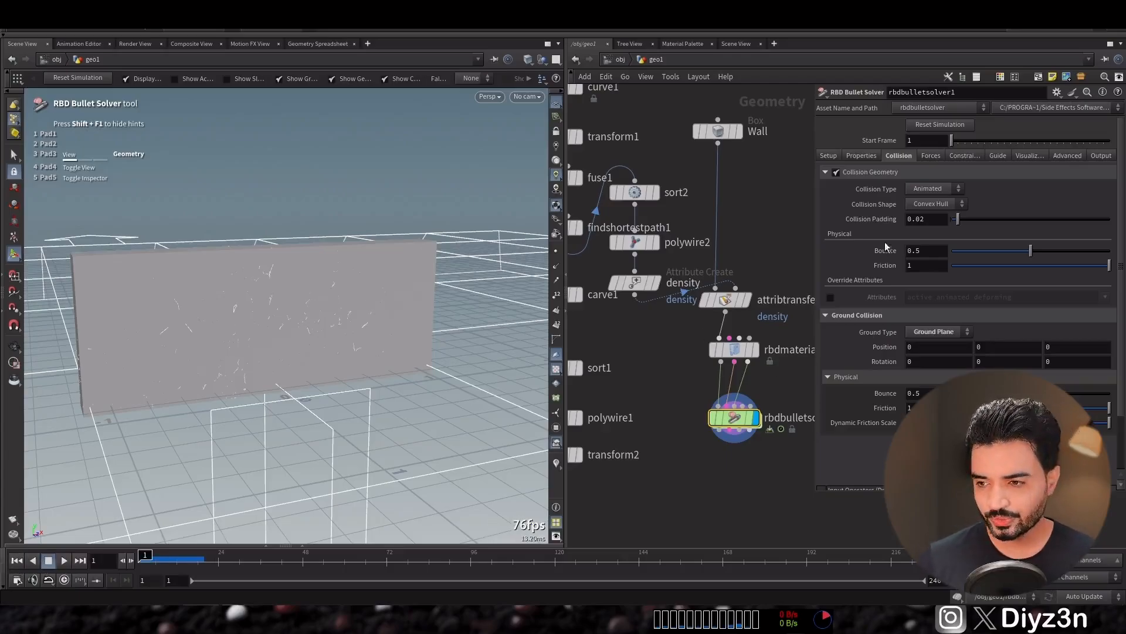
# Place a Null node beside the fracture network.
pyautogui.press('Tab')
pyautogui.write('nu')
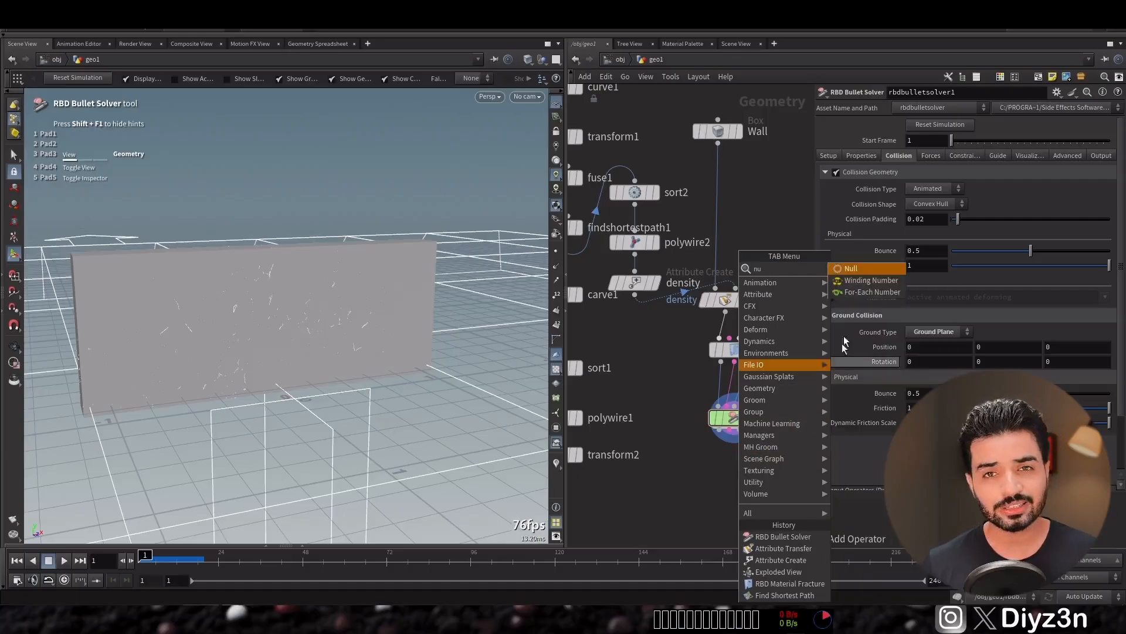
pyautogui.click(849, 269)
pyautogui.click(668, 390)
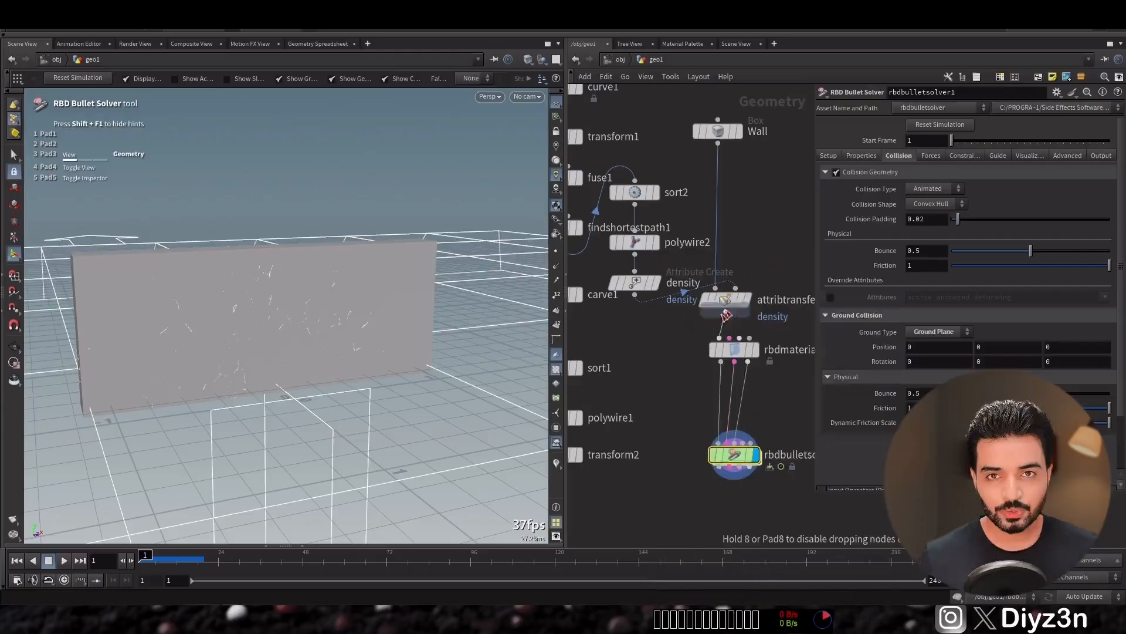
# Insert a Delete node on the constraint geometry wire between the fracture and the bullet solver, and display it.
pyautogui.click(734, 399)
pyautogui.moveTo(738, 454); pyautogui.dragTo(738, 488)
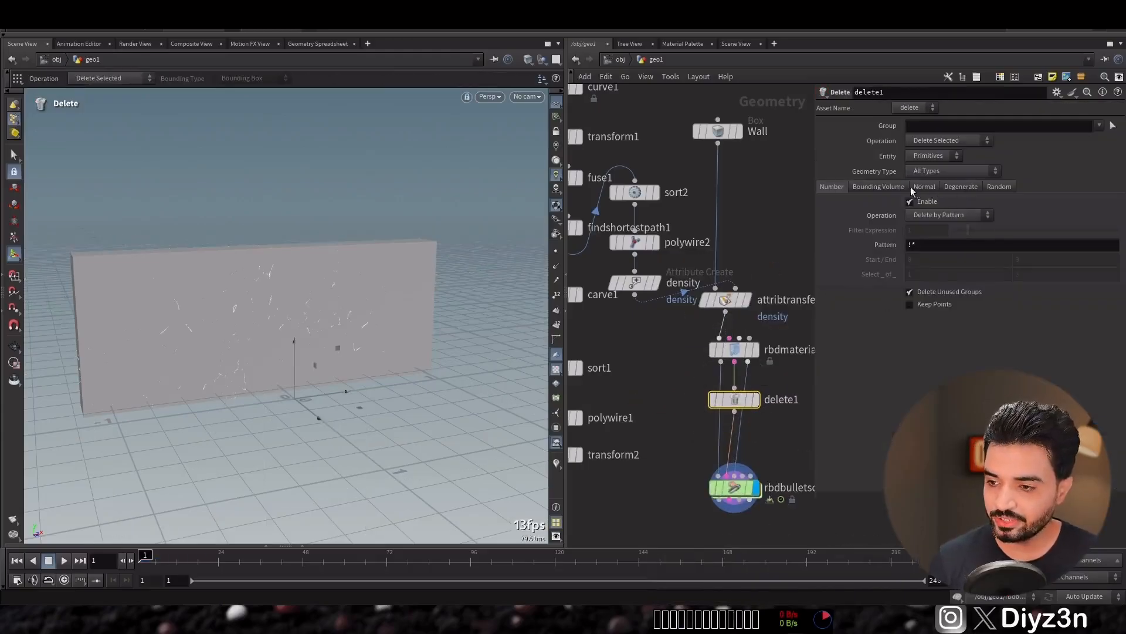
pyautogui.click(999, 186)
pyautogui.click(755, 400)
# Try deleting constraints by random percentage and by bounding volume in delete1.
pyautogui.click(910, 201)
pyautogui.moveTo(1034, 245); pyautogui.dragTo(1061, 245)
pyautogui.click(909, 201)
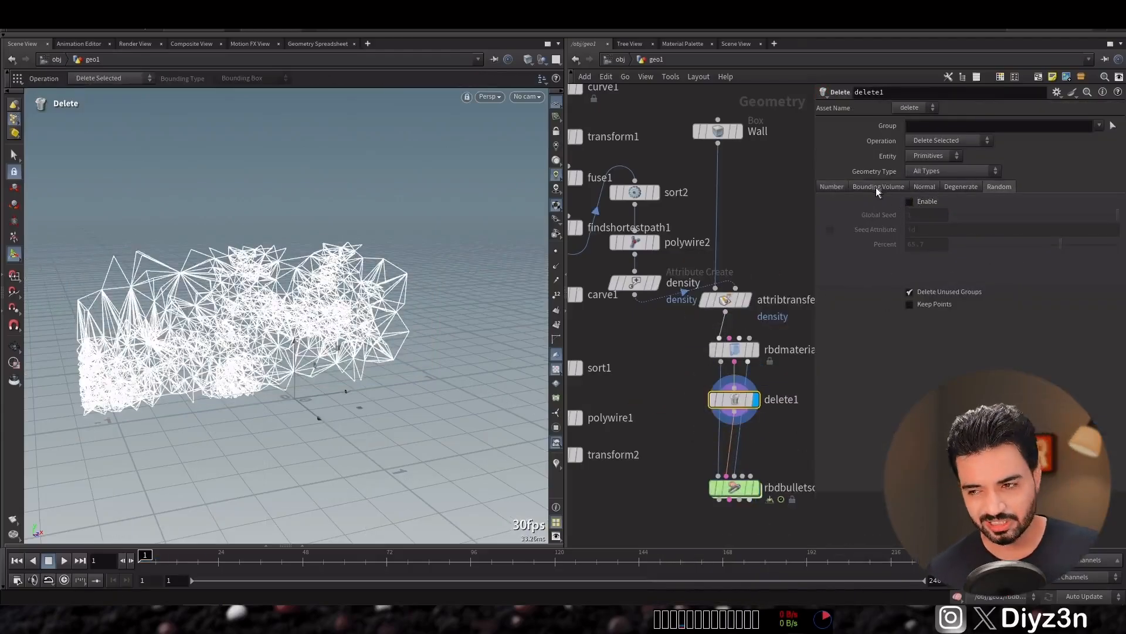
pyautogui.click(879, 186)
pyautogui.click(910, 201)
pyautogui.click(910, 201)
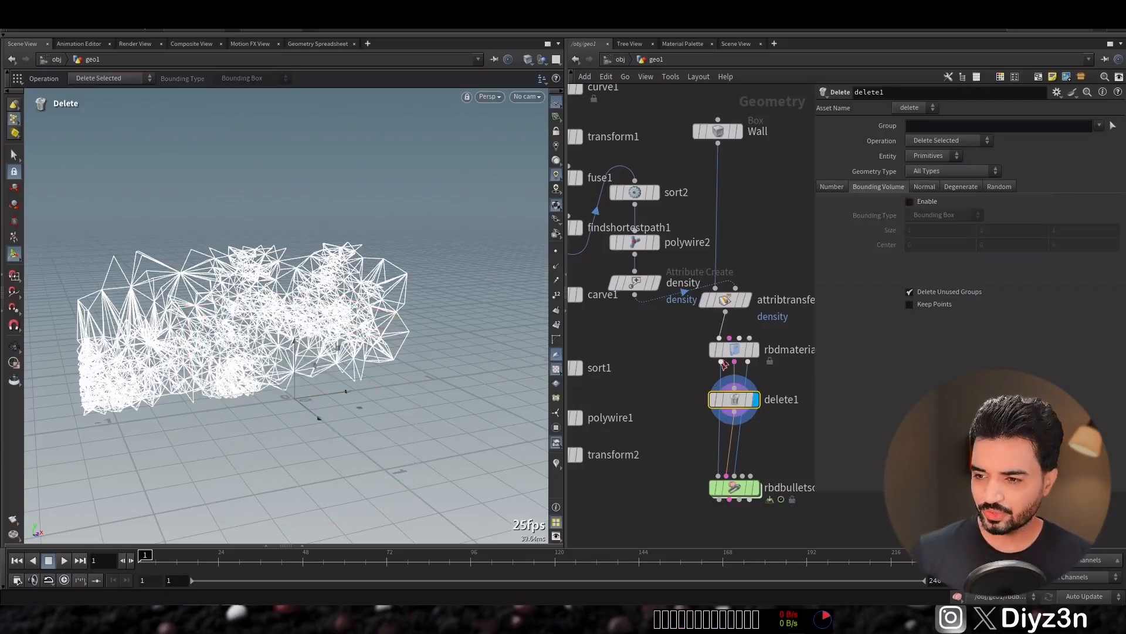
# Add a Group node with the fracture's constraint geometry as first input and transform2's crack mesh as second input.
pyautogui.press('Tab')
pyautogui.write('gr')
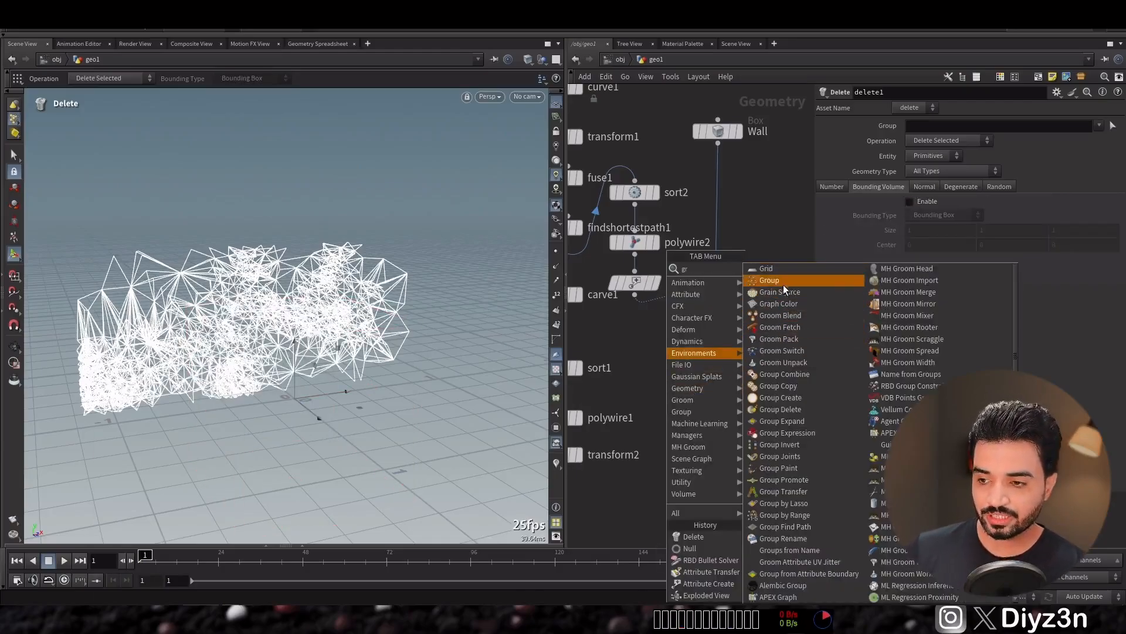
pyautogui.click(783, 285)
pyautogui.click(667, 393)
pyautogui.moveTo(721, 362); pyautogui.dragTo(659, 382)
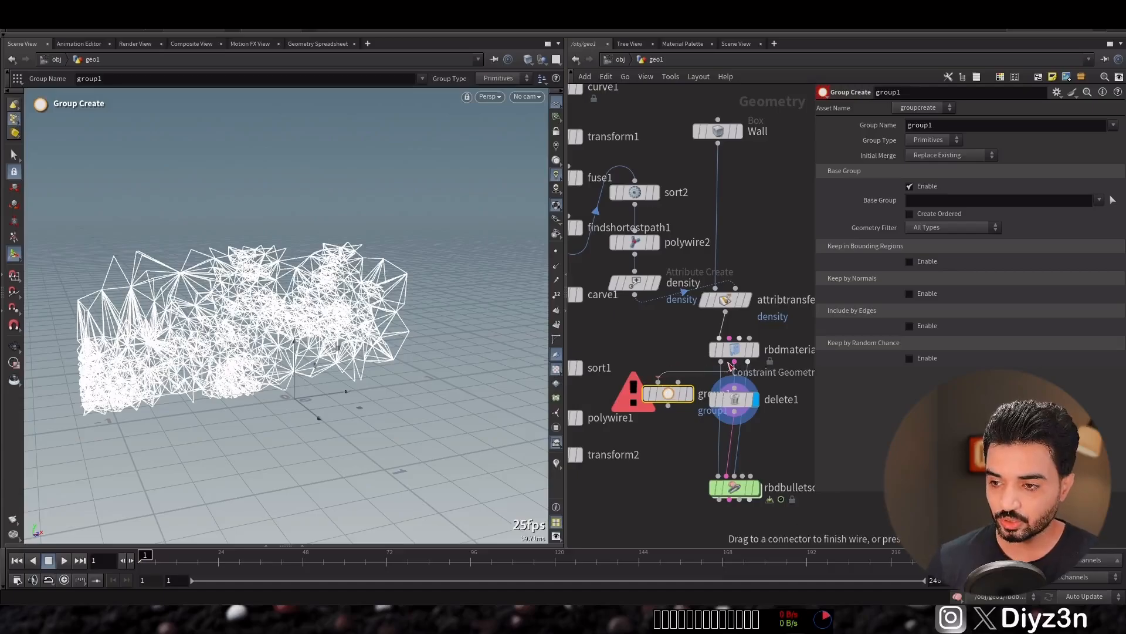
pyautogui.click(680, 383)
pyautogui.moveTo(627, 477); pyautogui.dragTo(685, 465, button='middle')
pyautogui.click(614, 456)
pyautogui.moveTo(735, 425); pyautogui.dragTo(711, 428, button='middle')
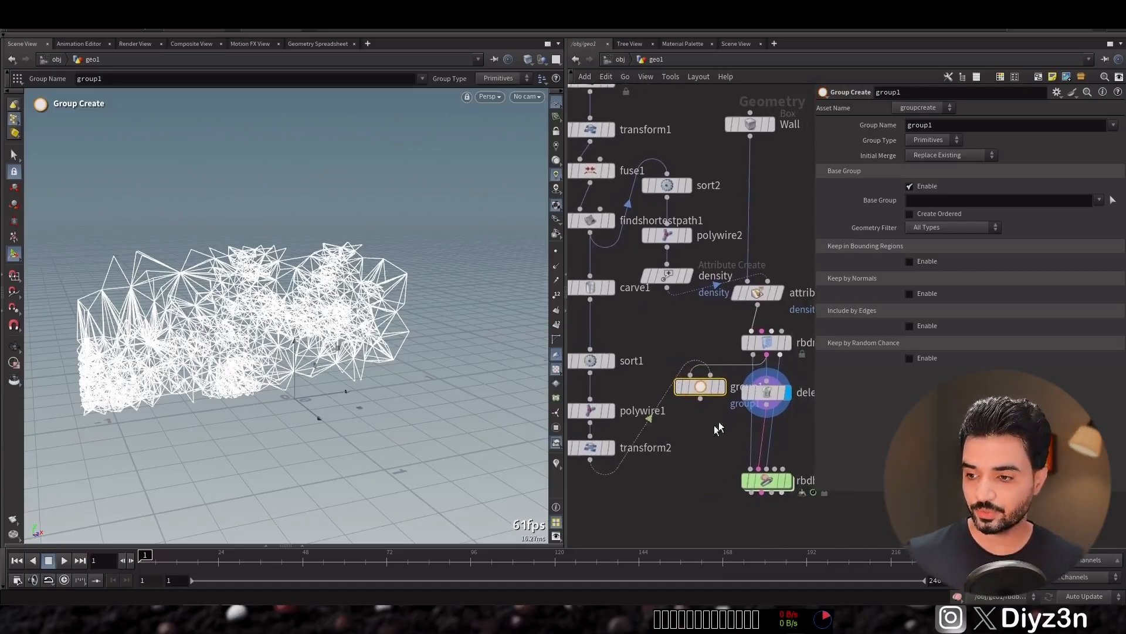
# Display group1, disable its base group, and make it group Points kept inside the Bounding Object.
pyautogui.click(721, 387)
pyautogui.click(928, 187)
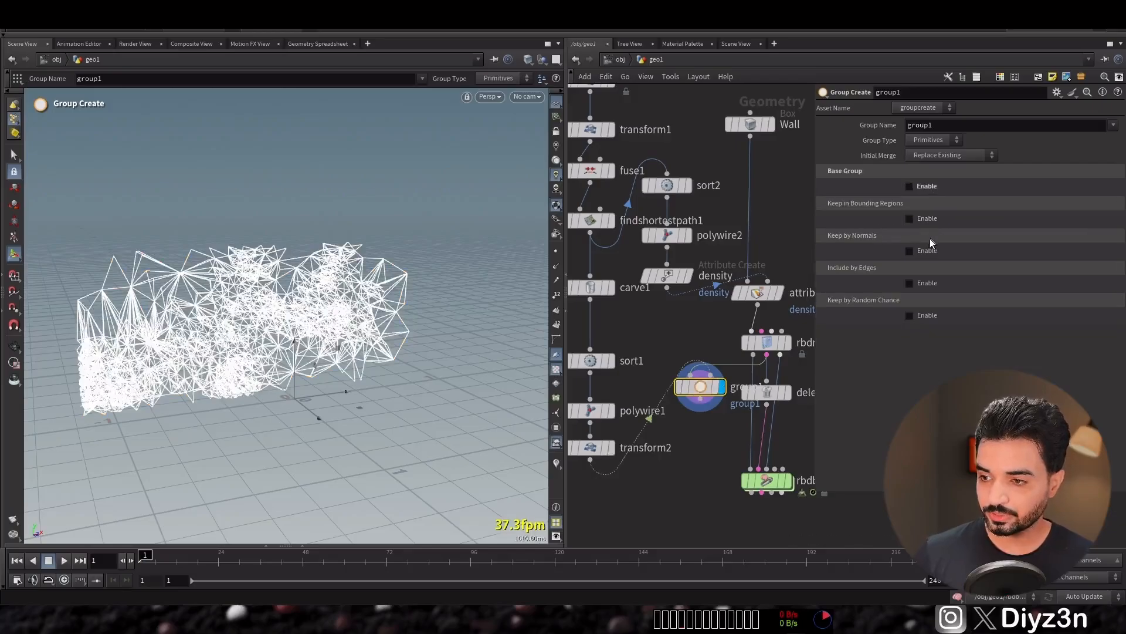
pyautogui.click(933, 229)
pyautogui.click(940, 264)
pyautogui.keyDown('alt'); pyautogui.moveTo(264, 346); pyautogui.dragTo(414, 330); pyautogui.keyUp('alt')
pyautogui.press('Return')
# Add a Group Promote node directly below group1, wired to its output, and display it.
pyautogui.press('Tab')
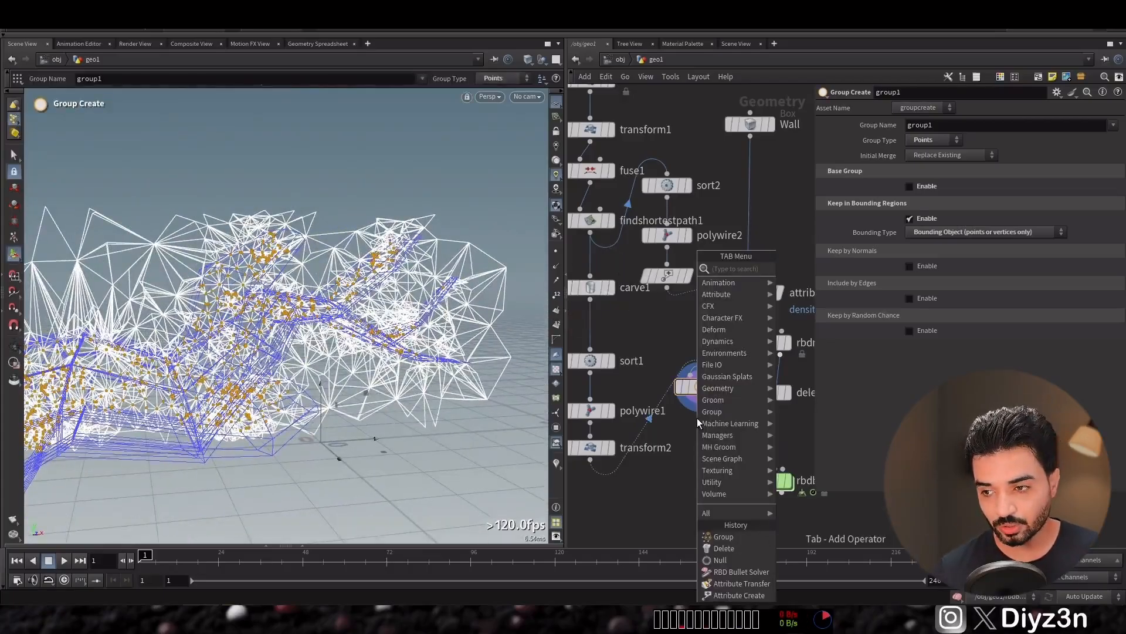
pyautogui.press('Escape')
pyautogui.press('Tab')
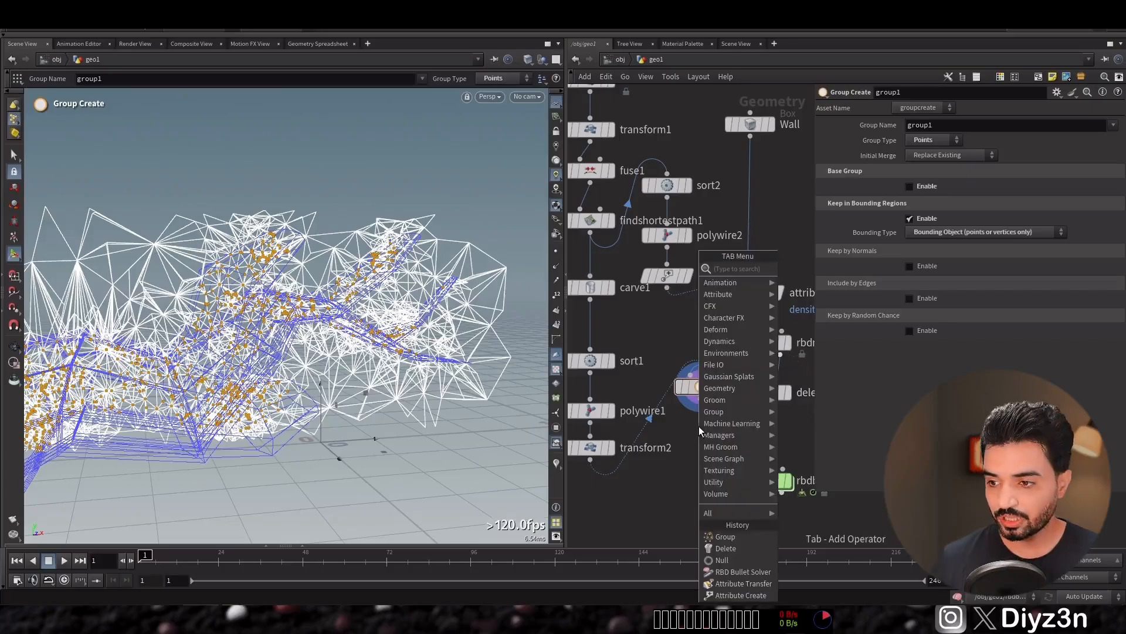
pyautogui.click(780, 276)
pyautogui.click(683, 456)
pyautogui.moveTo(683, 446); pyautogui.dragTo(705, 415)
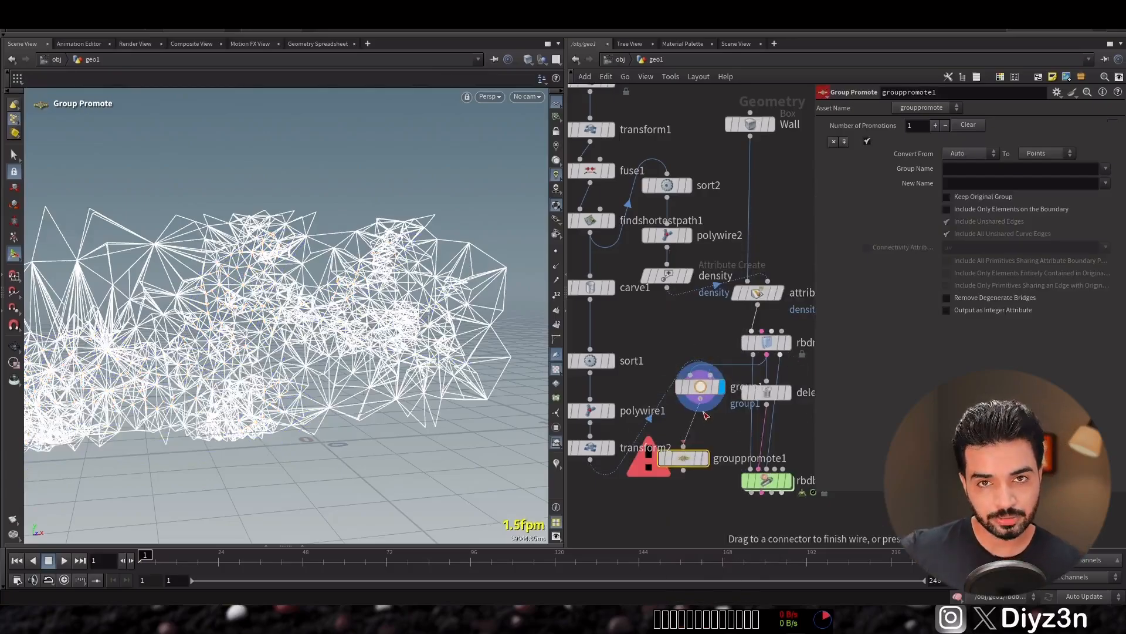
pyautogui.click(701, 399)
pyautogui.moveTo(683, 457); pyautogui.dragTo(700, 431)
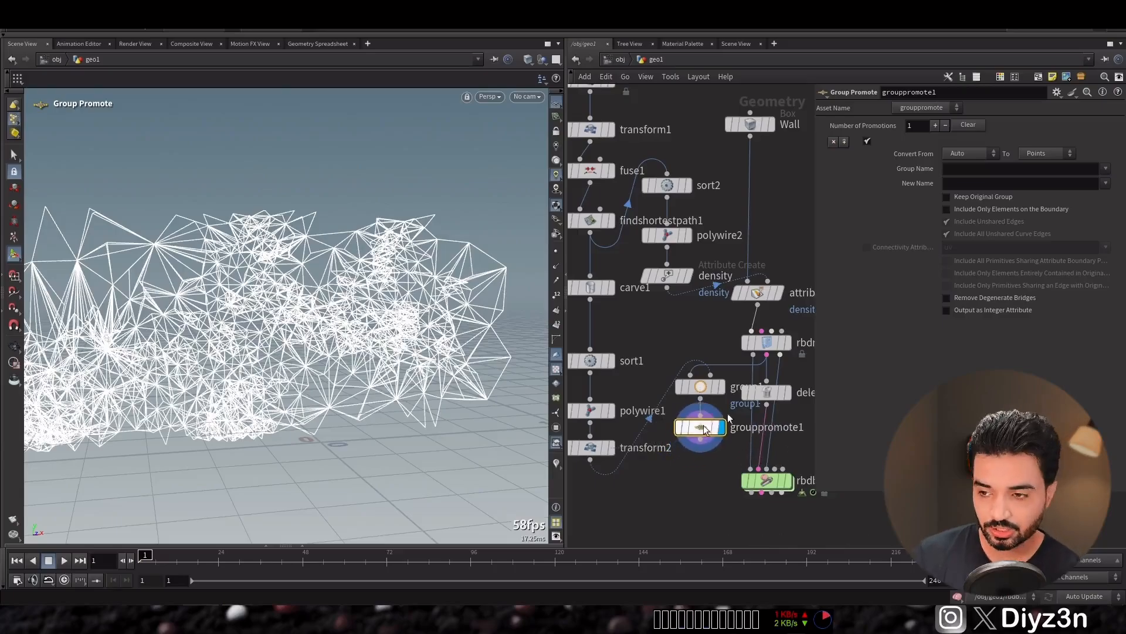
# Promote group1 to Primitives in the Group Promote node.
pyautogui.click(1105, 169)
pyautogui.click(1088, 258)
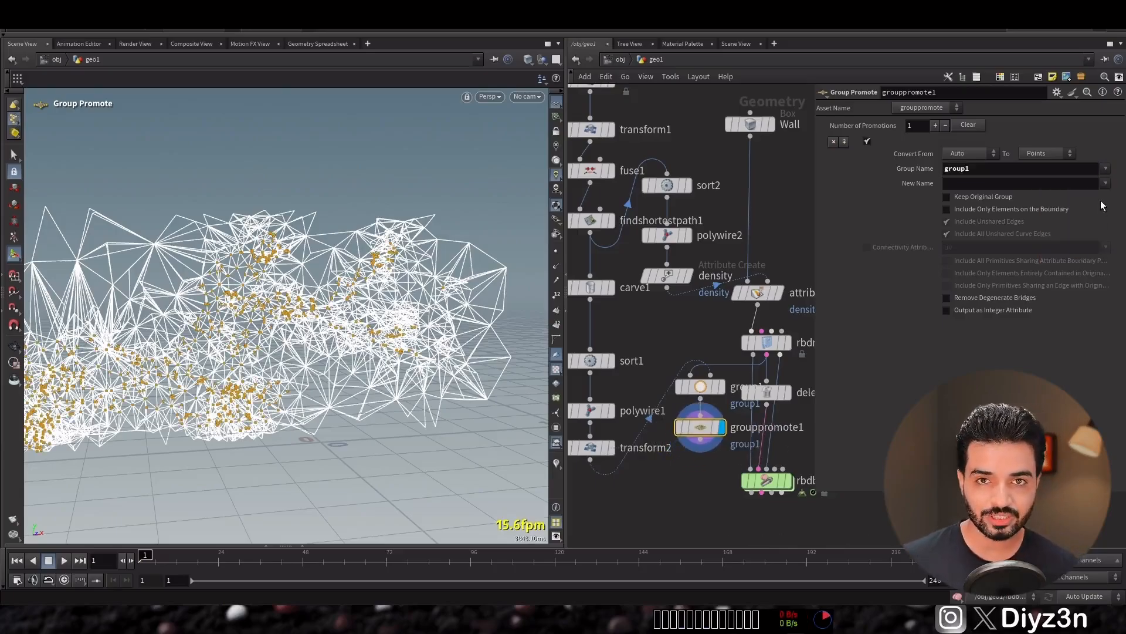
pyautogui.click(1047, 153)
pyautogui.click(1042, 167)
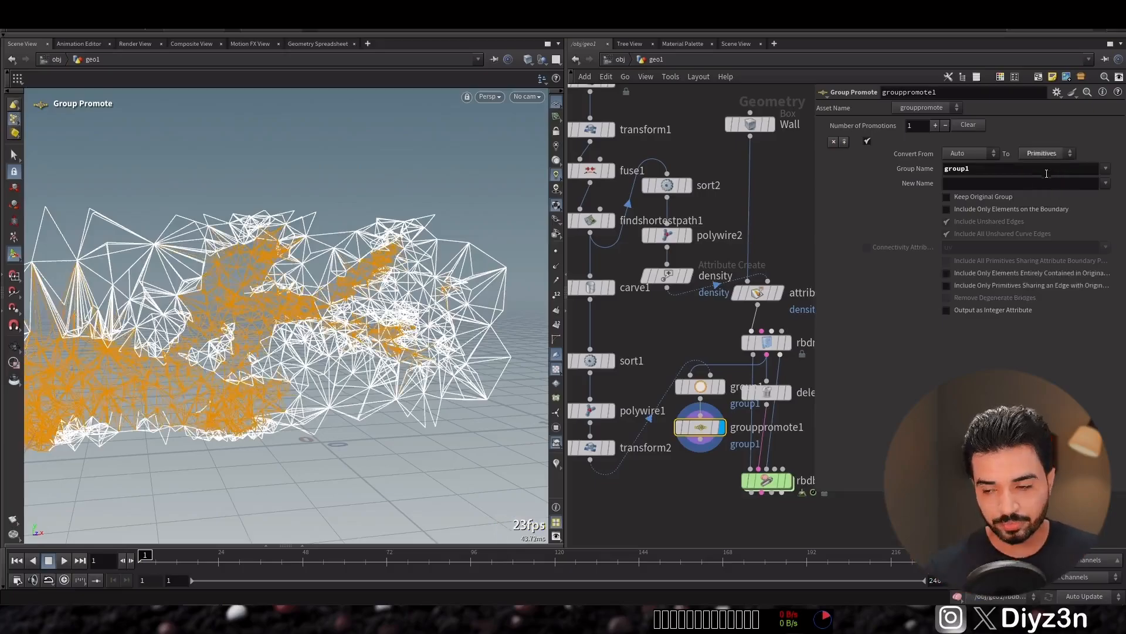
# Wire grouppromote1 into delete1, display delete1, and set its group to group1.
pyautogui.click(767, 381)
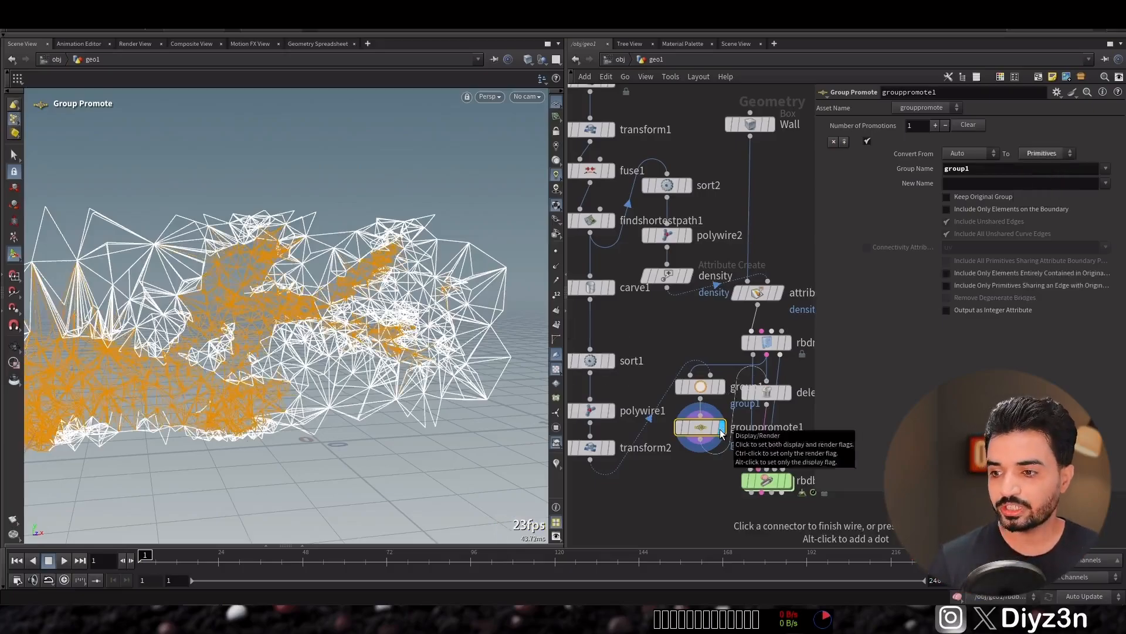
pyautogui.click(723, 429)
pyautogui.click(786, 393)
pyautogui.click(1099, 125)
pyautogui.click(1047, 135)
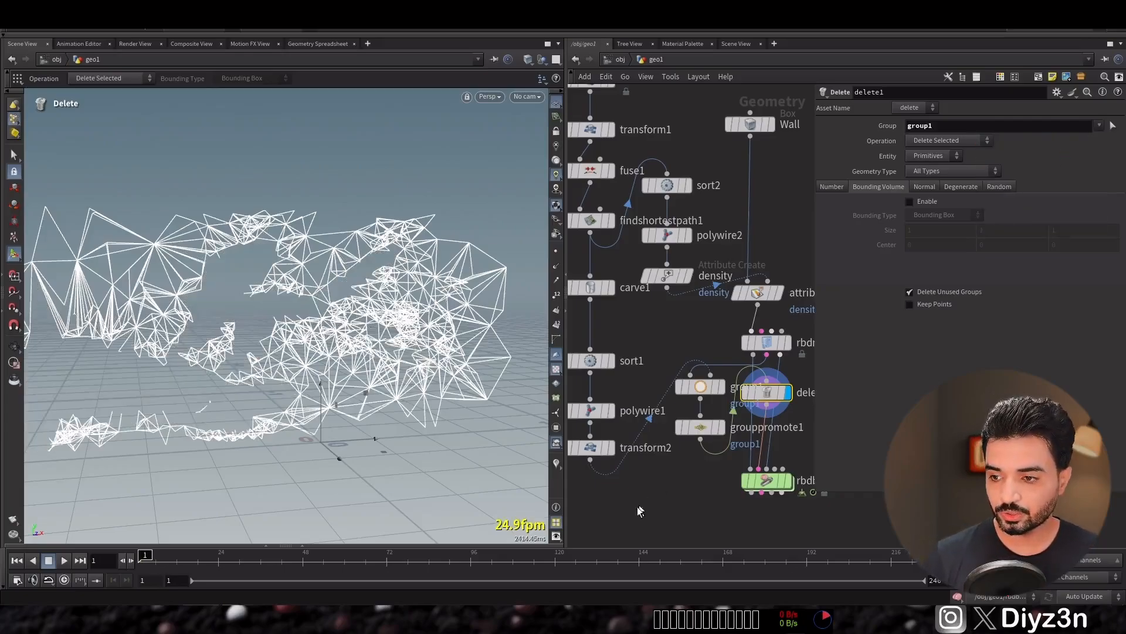
# Vary carve1's Second U to 0 and back to 1 to check how the constraints are removed along the crack.
pyautogui.click(591, 287)
pyautogui.moveTo(1052, 169); pyautogui.dragTo(831, 317)
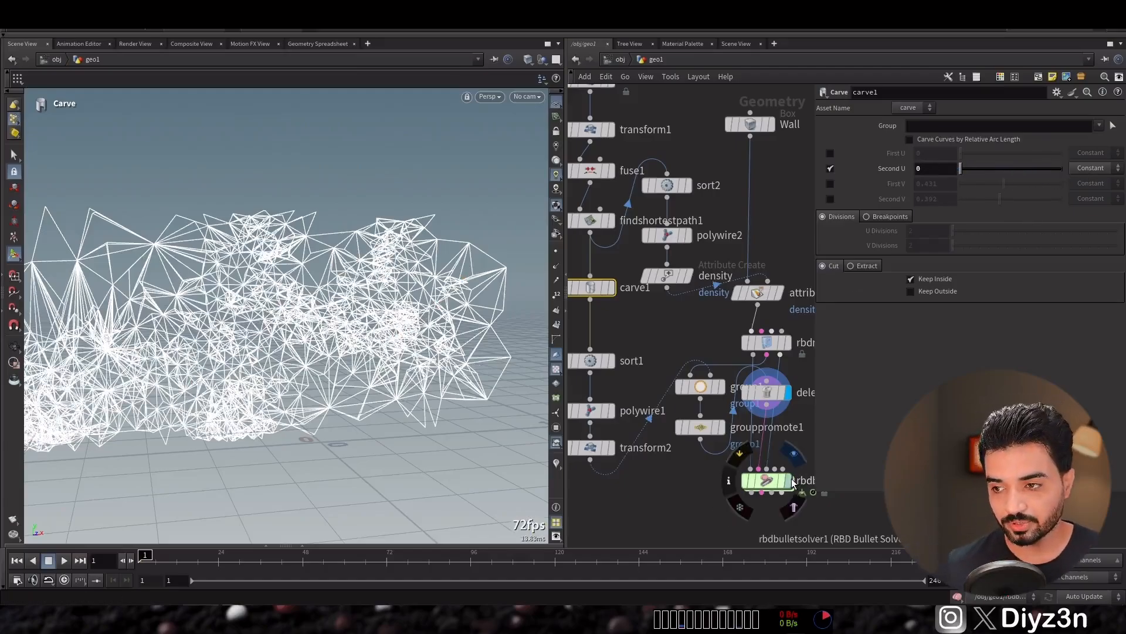
pyautogui.moveTo(962, 170); pyautogui.dragTo(1082, 171)
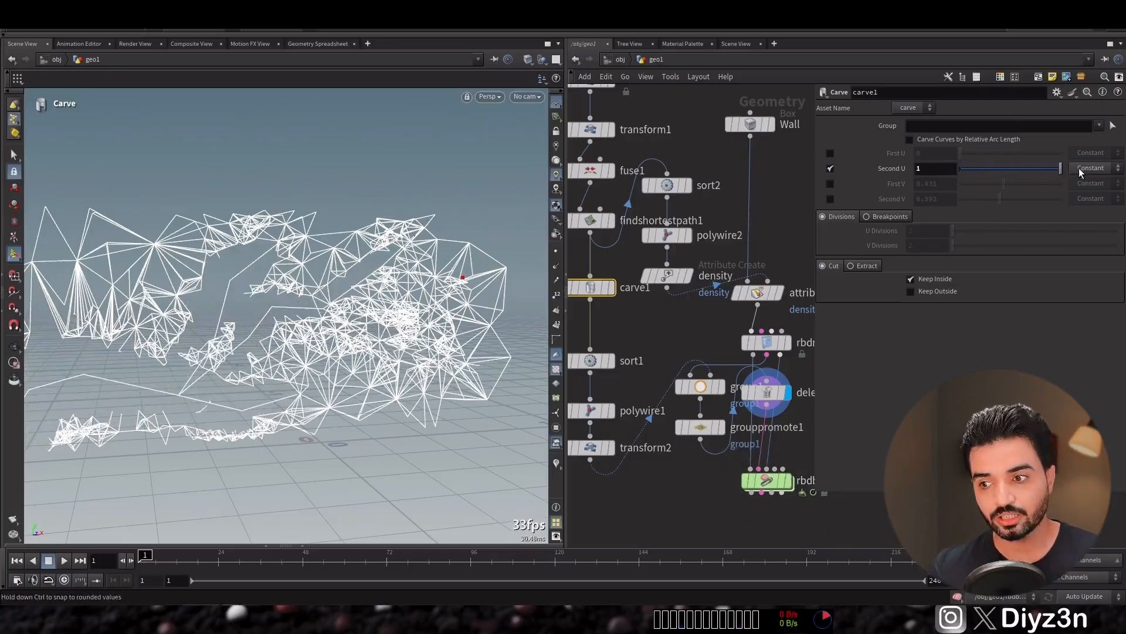
# Display the bullet solver, review its simulation, and return the timeline to the first frame.
pyautogui.click(773, 484)
pyautogui.click(788, 481)
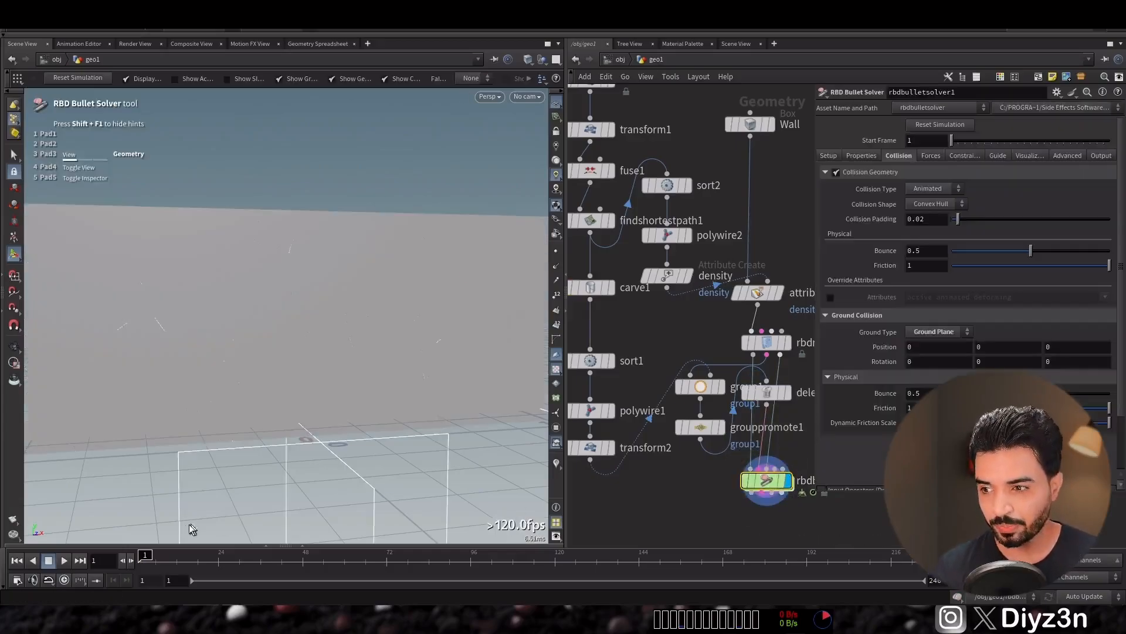
pyautogui.click(48, 561)
pyautogui.click(16, 561)
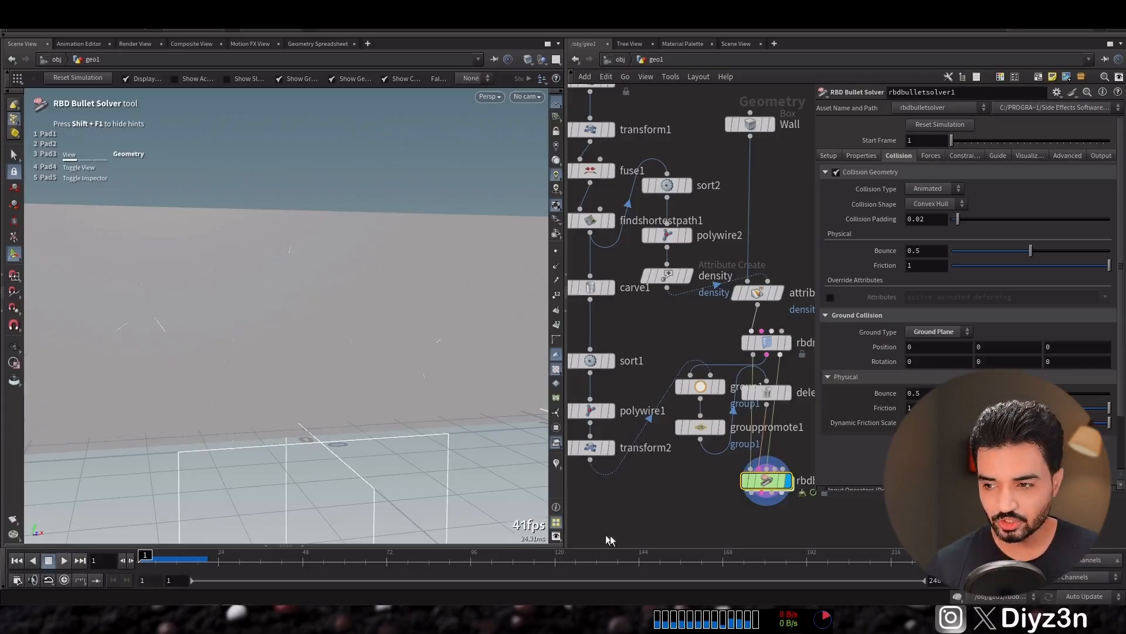
# Add a Null node below the bullet solver and wire it to the solver's output.
pyautogui.moveTo(697, 538); pyautogui.dragTo(669, 445, button='middle')
pyautogui.press('Tab')
pyautogui.moveTo(692, 463)
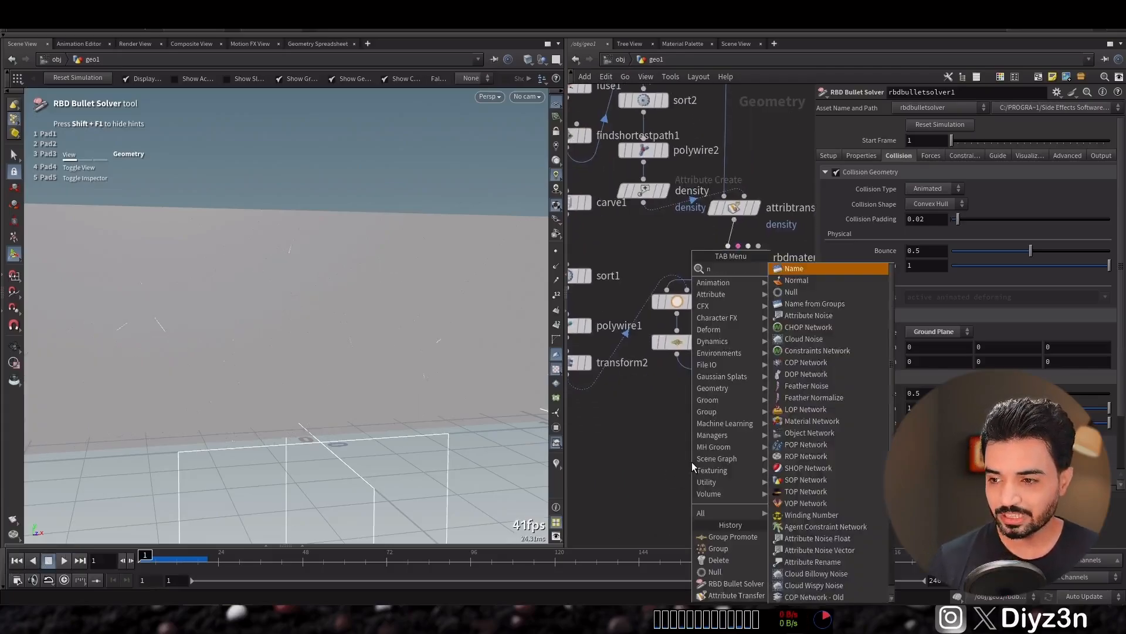
pyautogui.click(810, 270)
pyautogui.click(682, 471)
pyautogui.moveTo(682, 455); pyautogui.dragTo(737, 411)
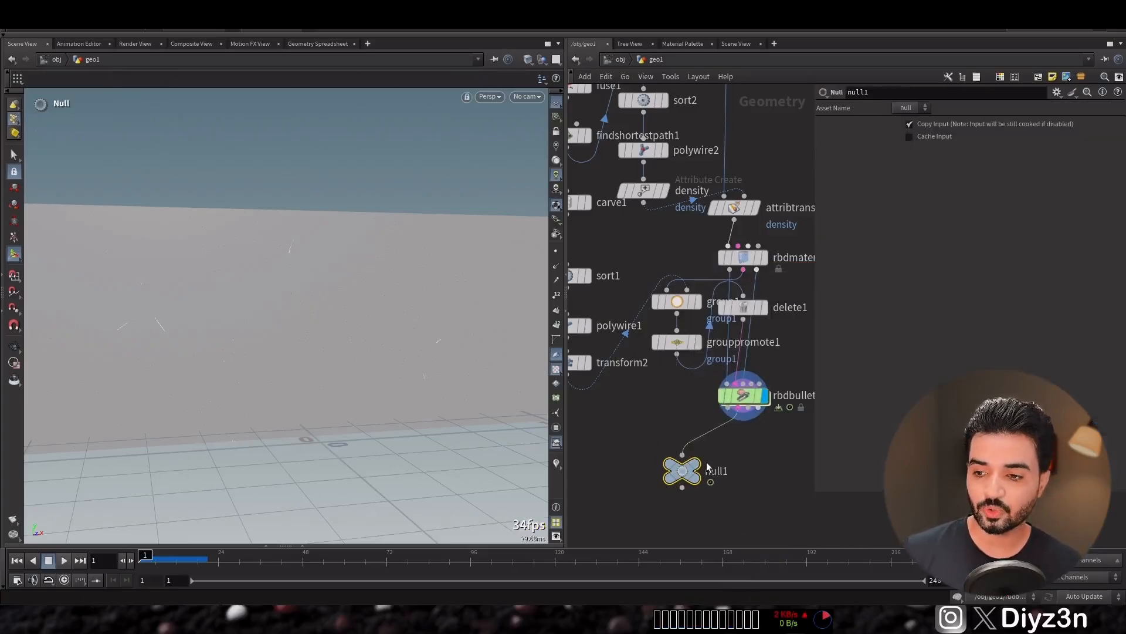
# Display the null to inspect the solver's constraints over the timeline, then delete it and display the bullet solver again.
pyautogui.click(701, 470)
pyautogui.moveTo(181, 560); pyautogui.dragTo(144, 560)
pyautogui.click(742, 395)
pyautogui.click(935, 127)
pyautogui.click(682, 472)
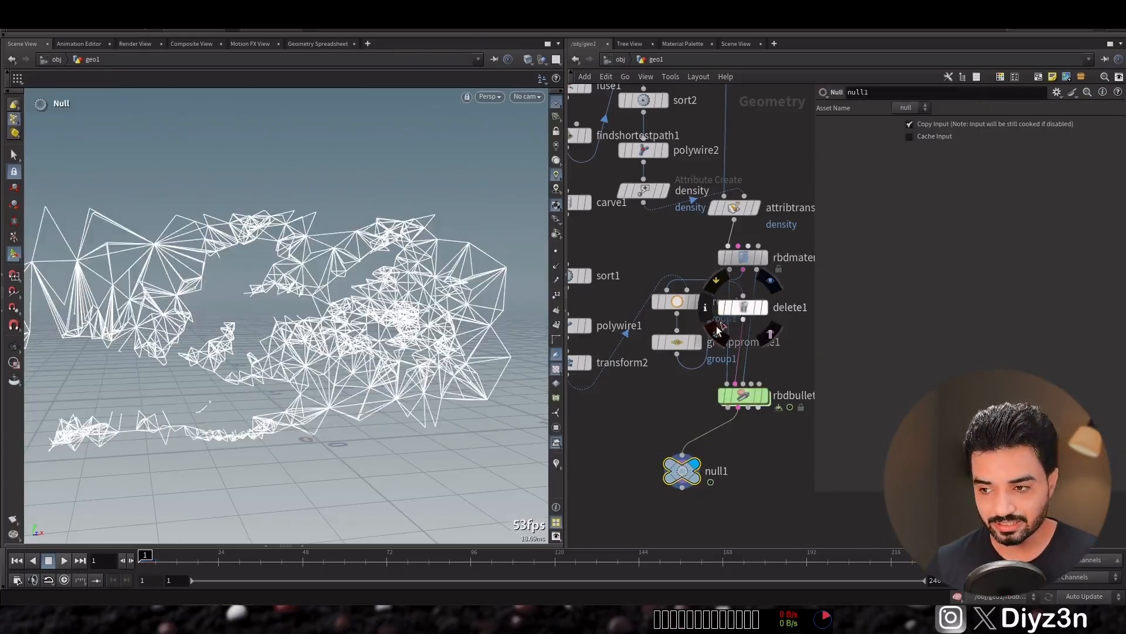
pyautogui.moveTo(645, 423); pyautogui.dragTo(691, 425, button='middle')
pyautogui.press('Delete')
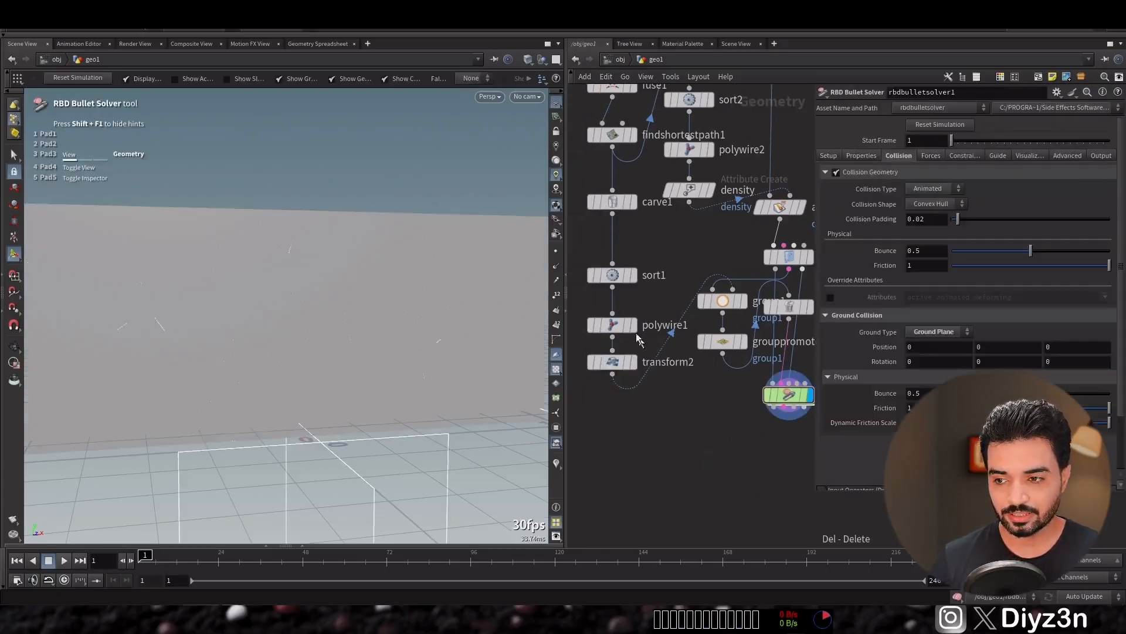
# Drive carve1's Second U with the expression $T * .1 and display transform2.
pyautogui.click(612, 201)
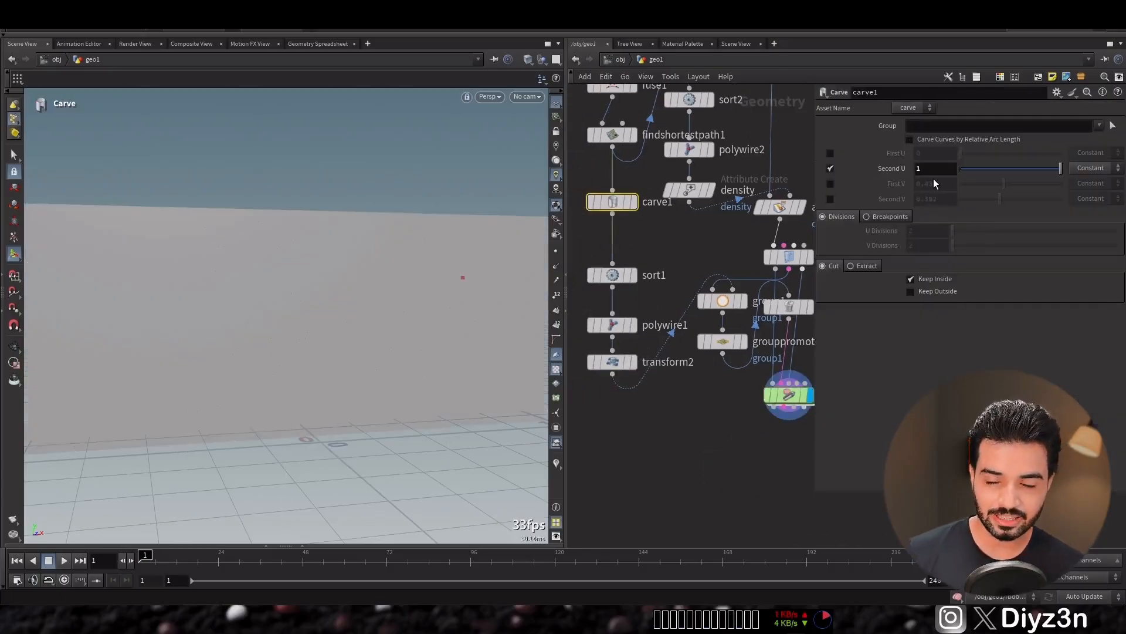
pyautogui.write('$T * .')
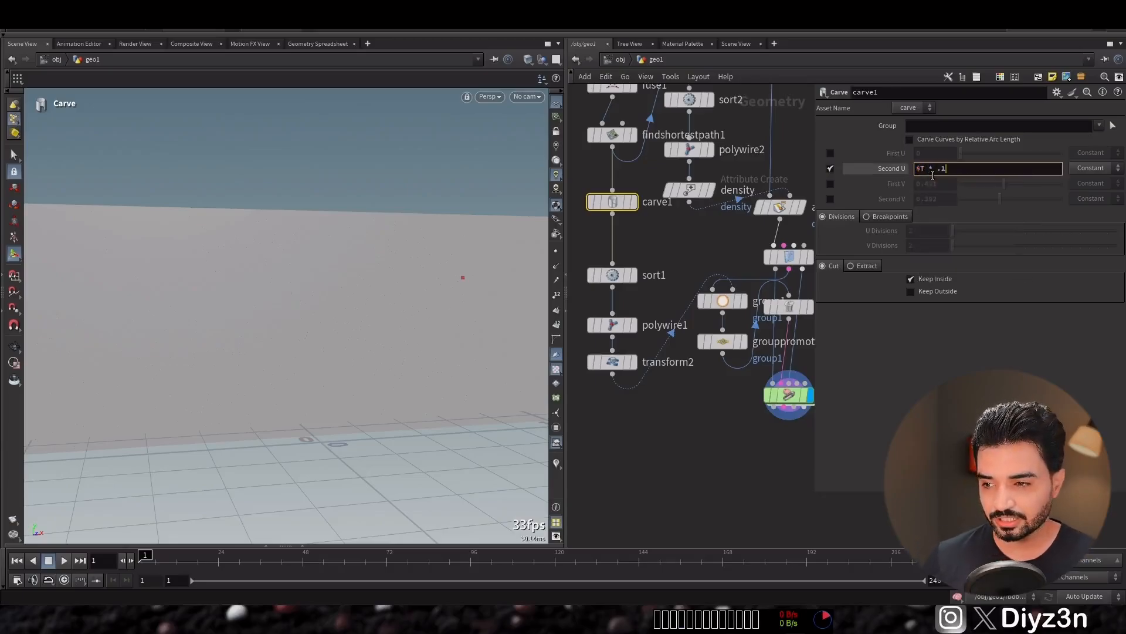
pyautogui.press('Return')
pyautogui.click(634, 361)
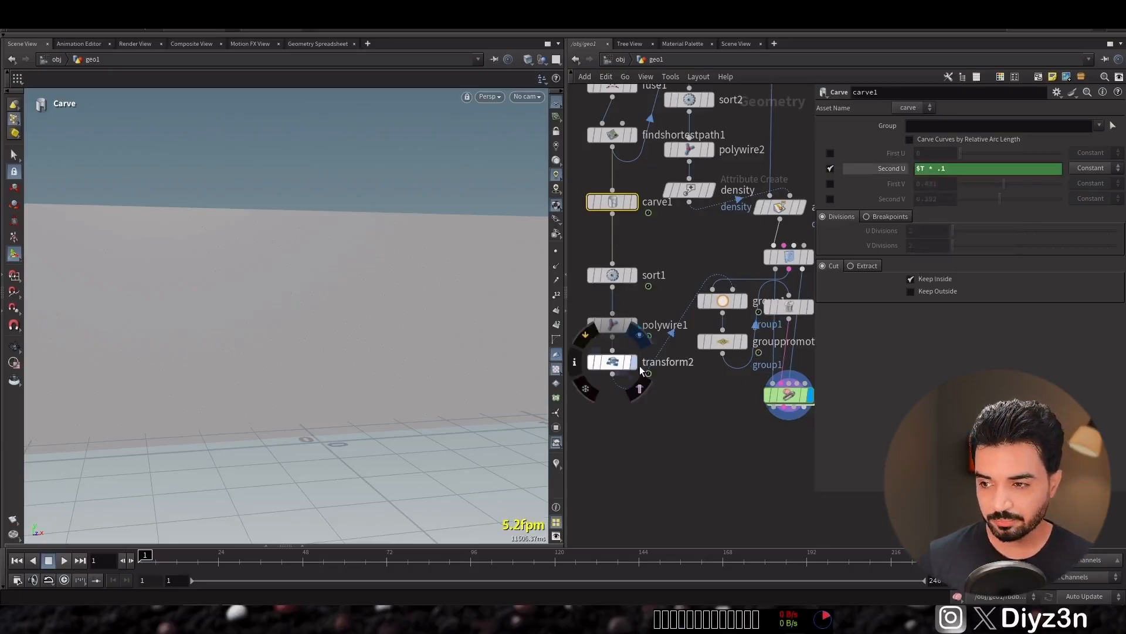
# Play back the crack growth while tuning carve1's Second U expression to $T * .8 and finally $T * .7.
pyautogui.click(67, 562)
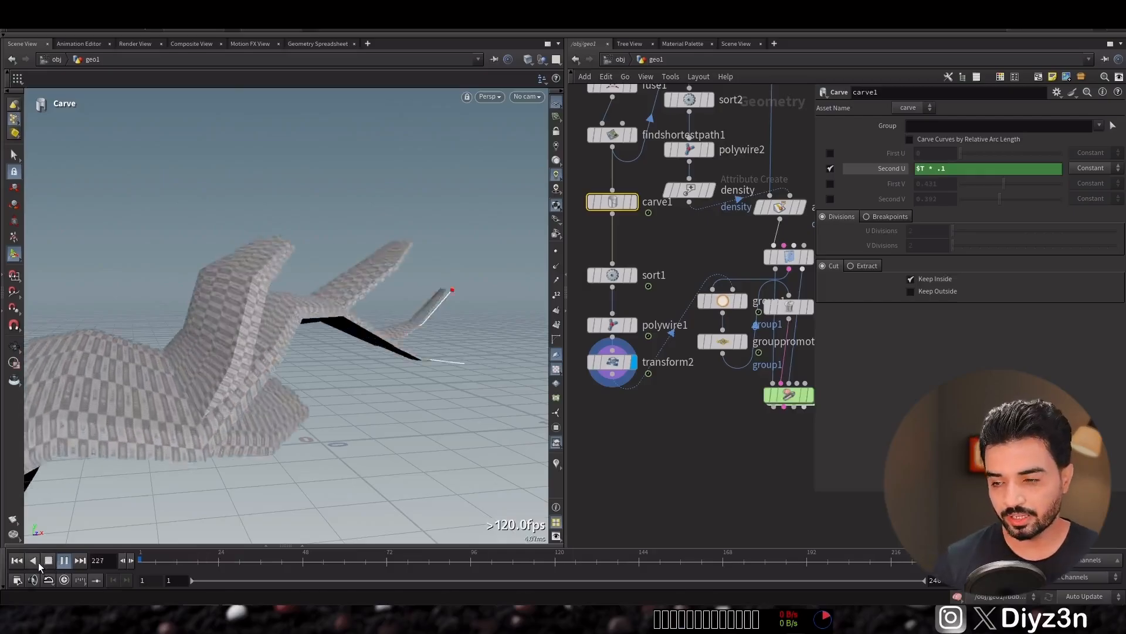
pyautogui.click(17, 562)
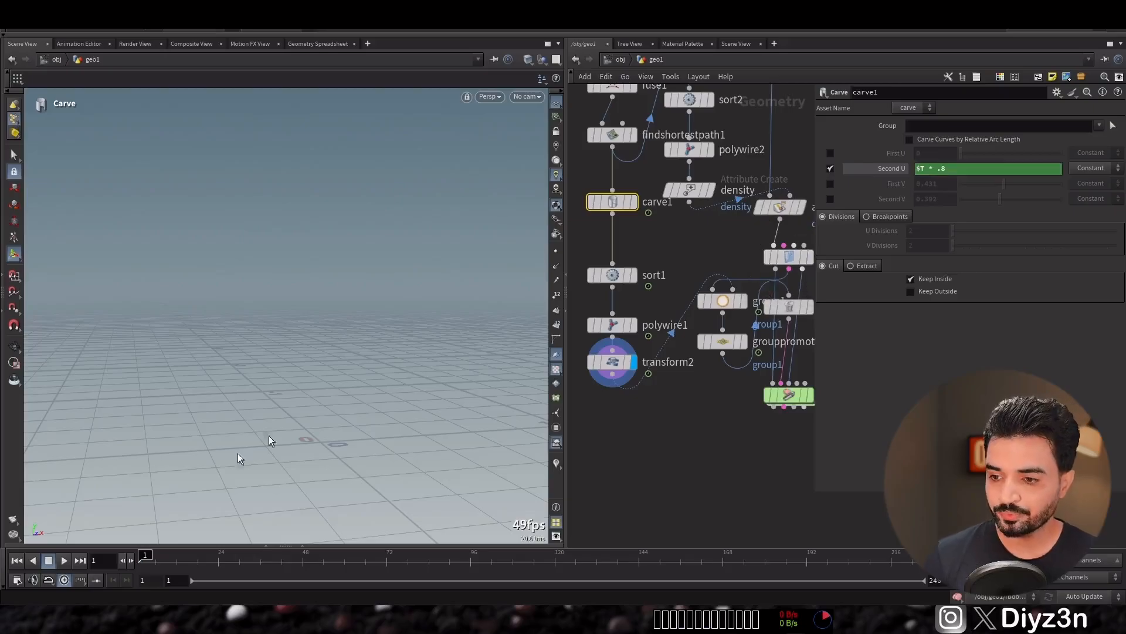
pyautogui.click(64, 560)
pyautogui.click(48, 560)
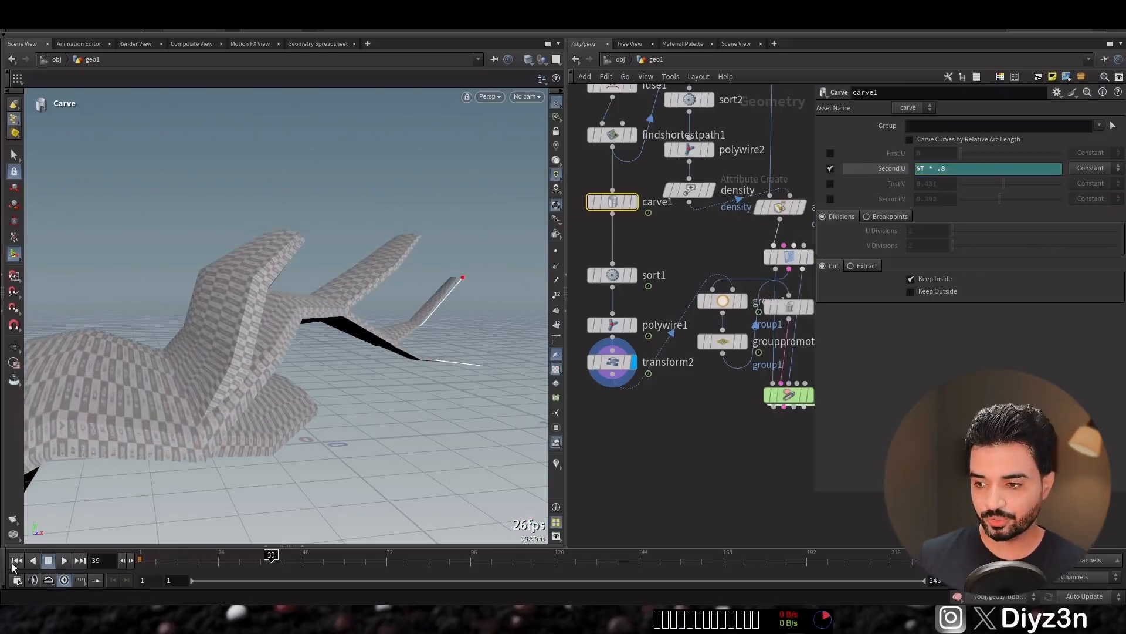
pyautogui.click(16, 560)
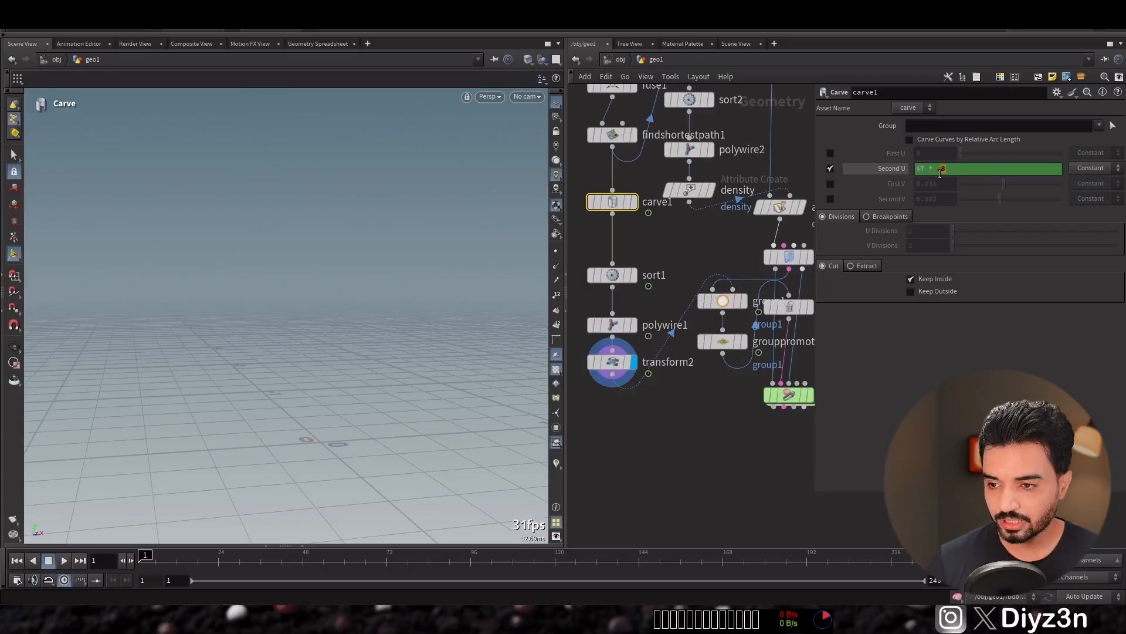
# Play the animation on delete1, return to the first frame, and review the simulation on the bullet solver.
pyautogui.moveTo(698, 412); pyautogui.dragTo(665, 404, button='middle')
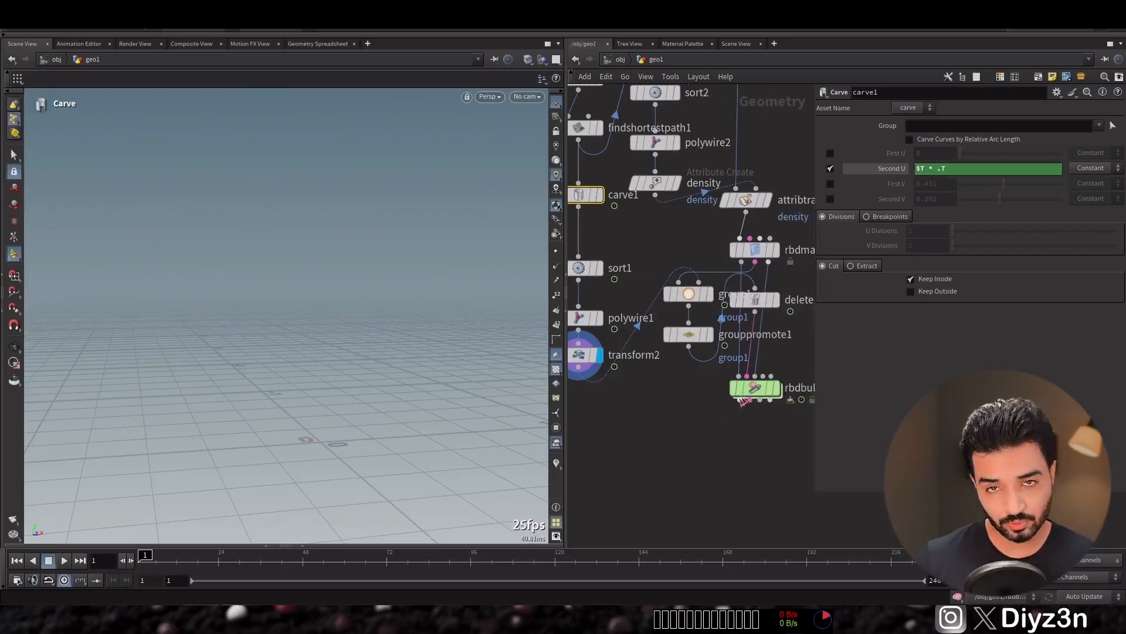
pyautogui.click(778, 300)
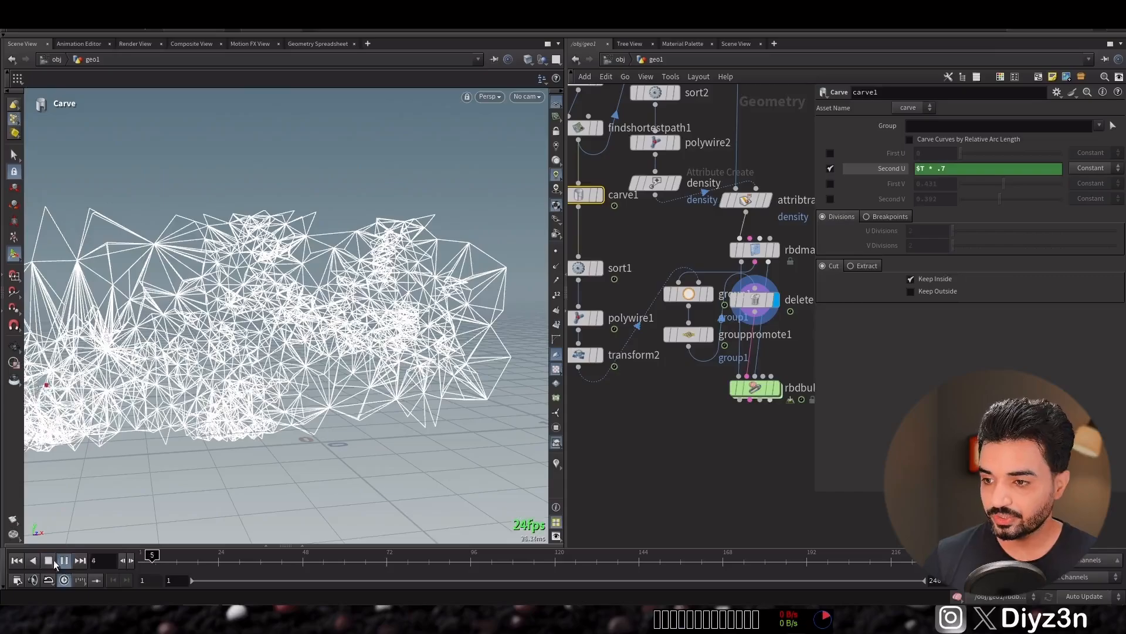
pyautogui.click(16, 565)
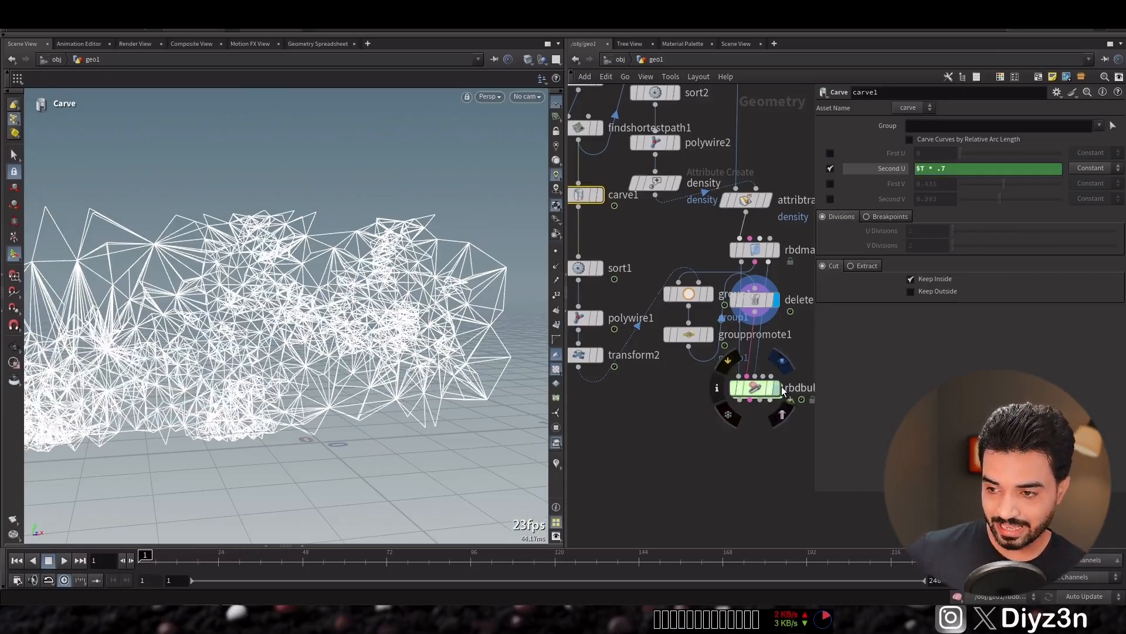
pyautogui.click(777, 388)
pyautogui.click(755, 388)
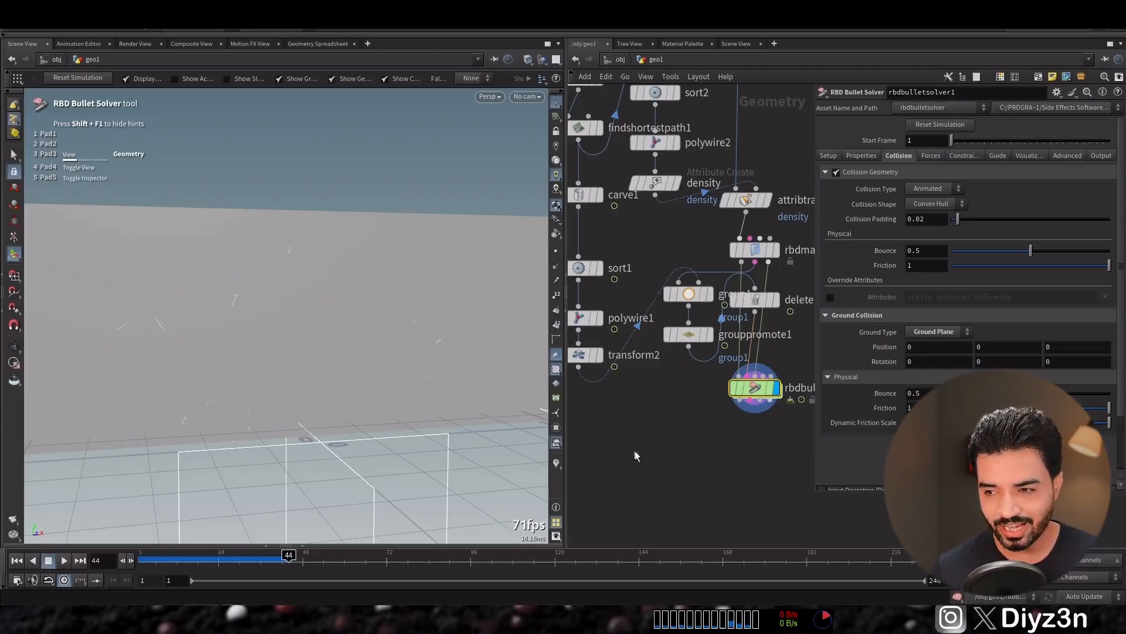
# Add a Null node below the bullet solver, wire it to the solver's constraint output, and display it.
pyautogui.press('Tab')
pyautogui.write('nu')
pyautogui.click(740, 269)
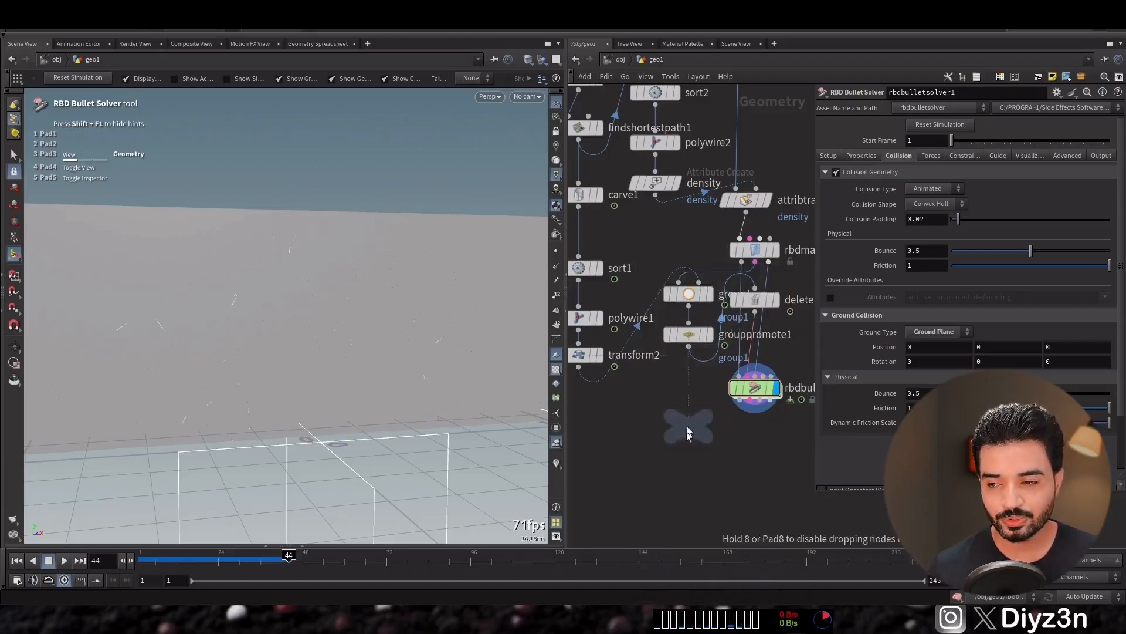
pyautogui.click(683, 459)
pyautogui.click(709, 433)
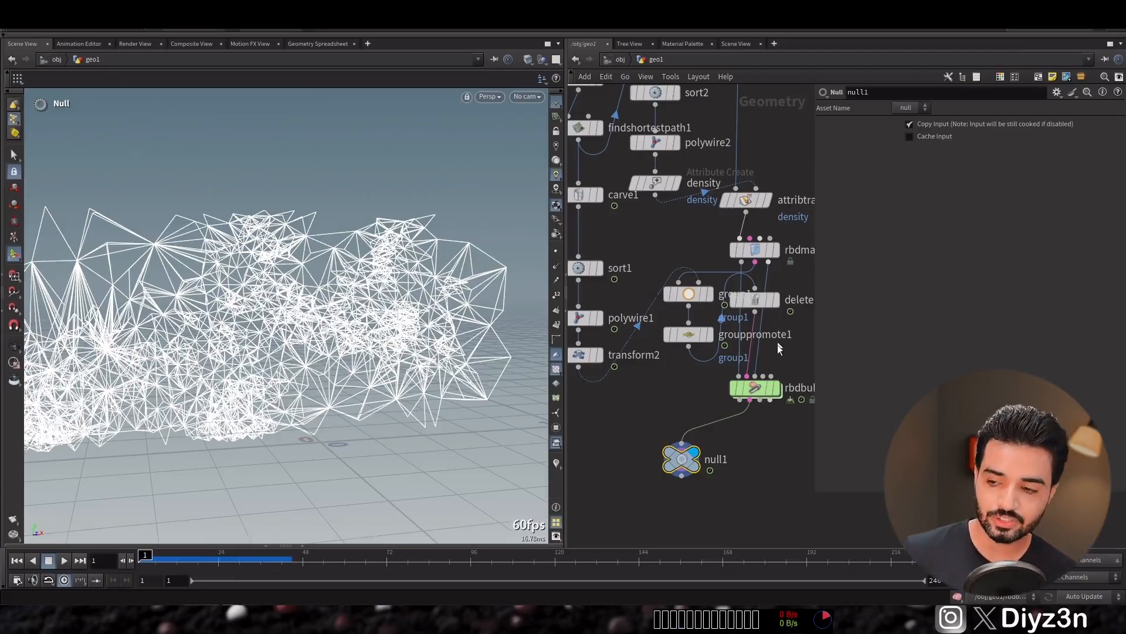
# Enable Overwrite with SOP for the bullet solver's constraints, rerun the simulation, and check the constraints over time on the null.
pyautogui.click(775, 387)
pyautogui.click(767, 397)
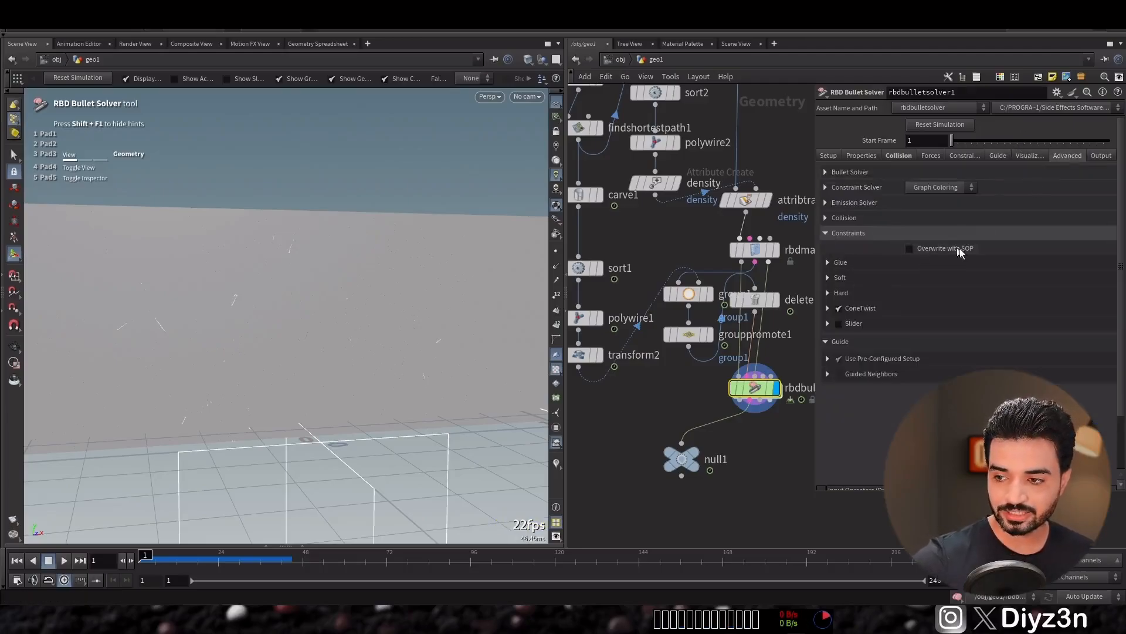
pyautogui.click(924, 252)
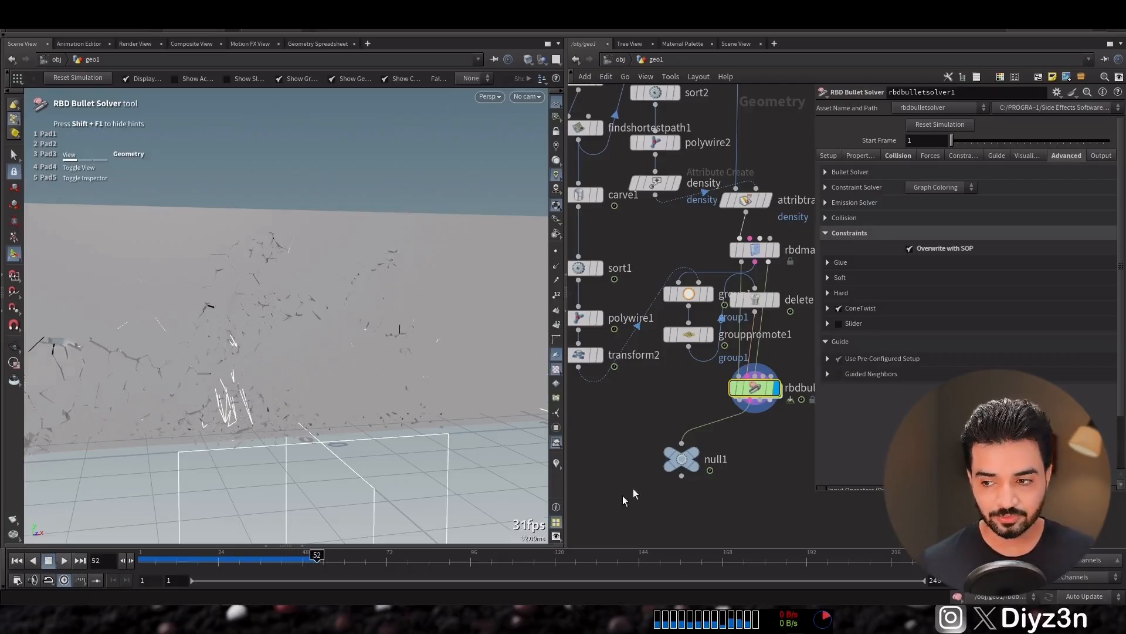
pyautogui.click(708, 431)
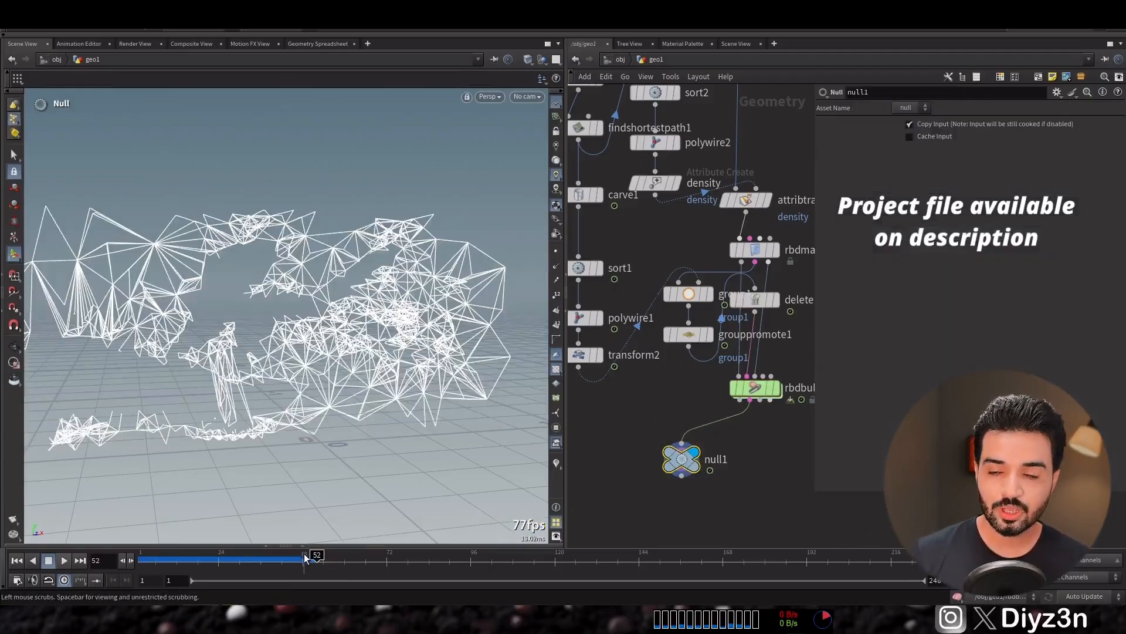
pyautogui.moveTo(305, 558); pyautogui.dragTo(276, 557)
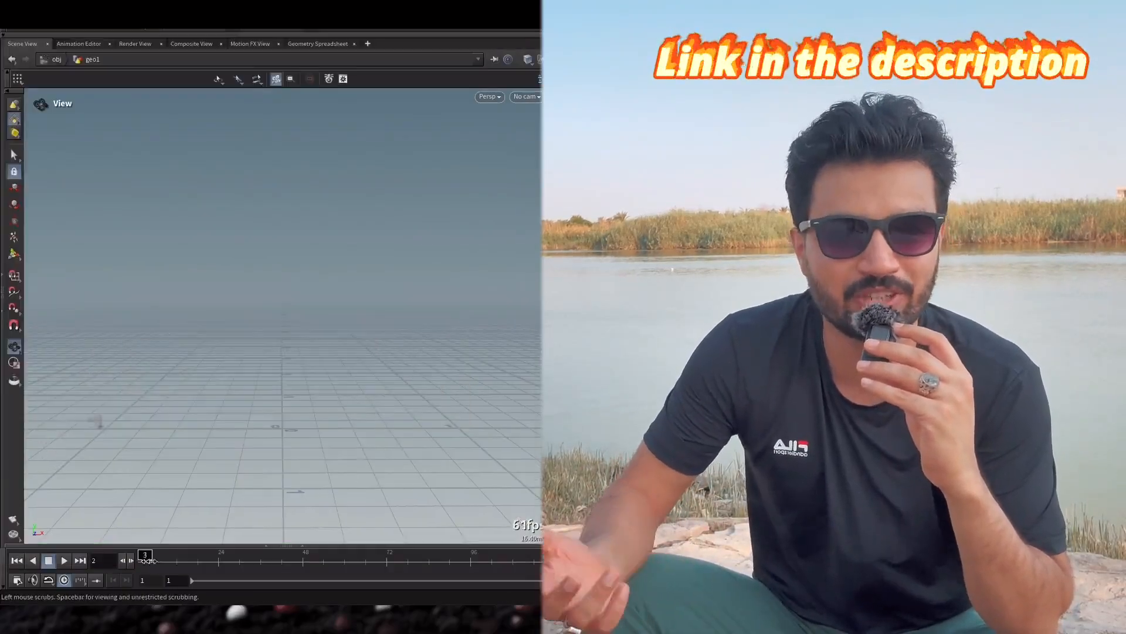
# Scrub and play the timeline to review the growing crack and the simulated debris.
pyautogui.click(147, 553)
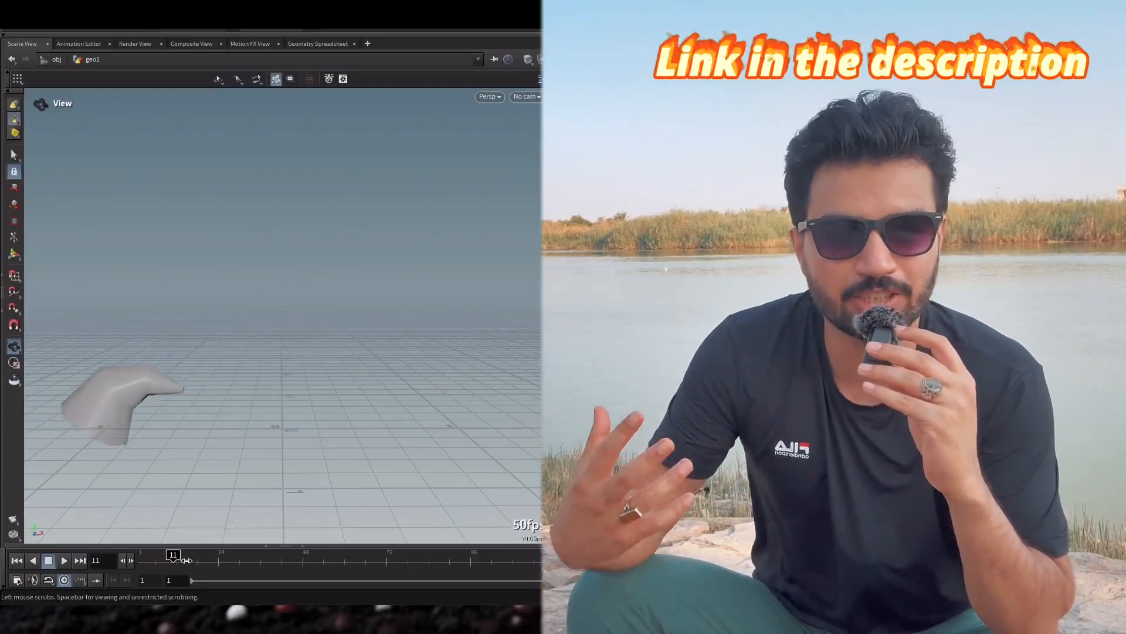
pyautogui.moveTo(239, 567); pyautogui.dragTo(303, 572)
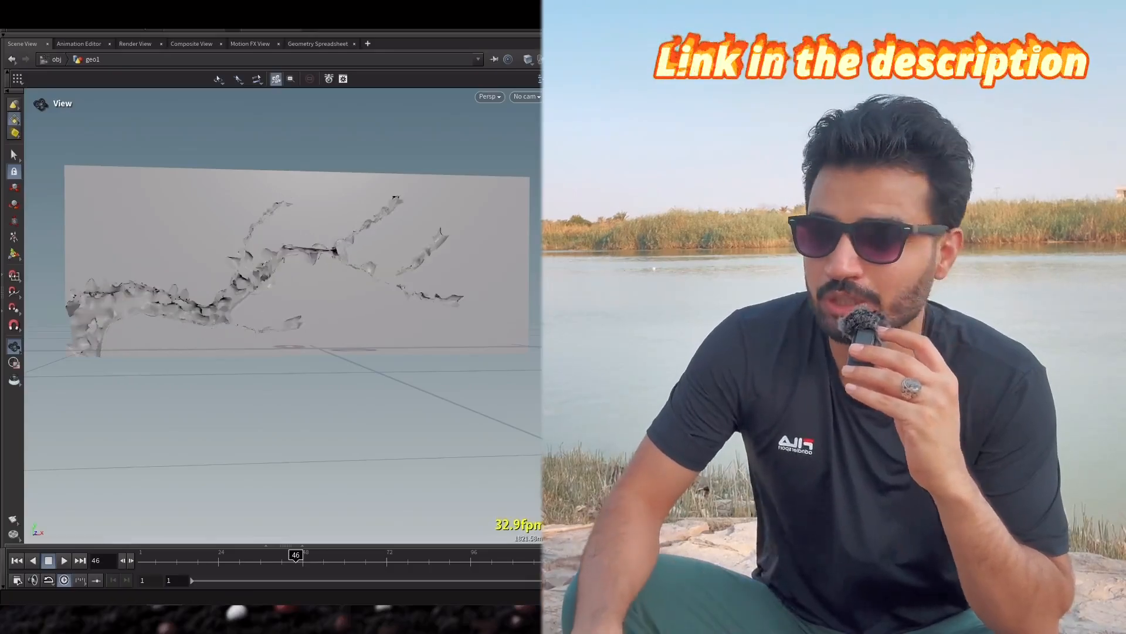
pyautogui.click(133, 566)
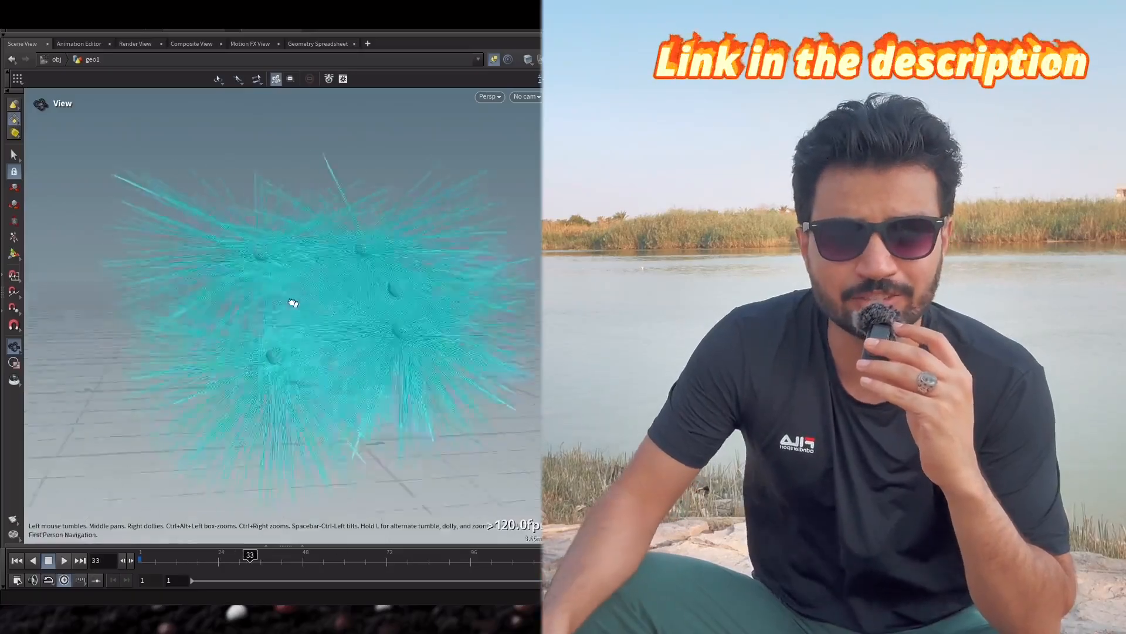
pyautogui.moveTo(252, 555); pyautogui.dragTo(221, 556)
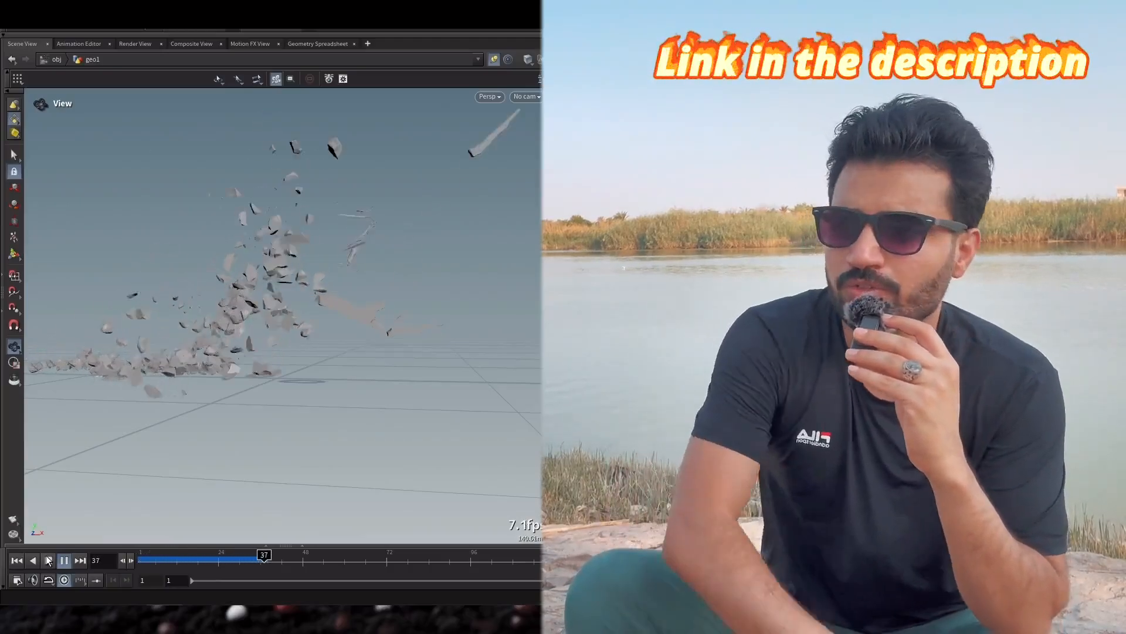
pyautogui.click(48, 561)
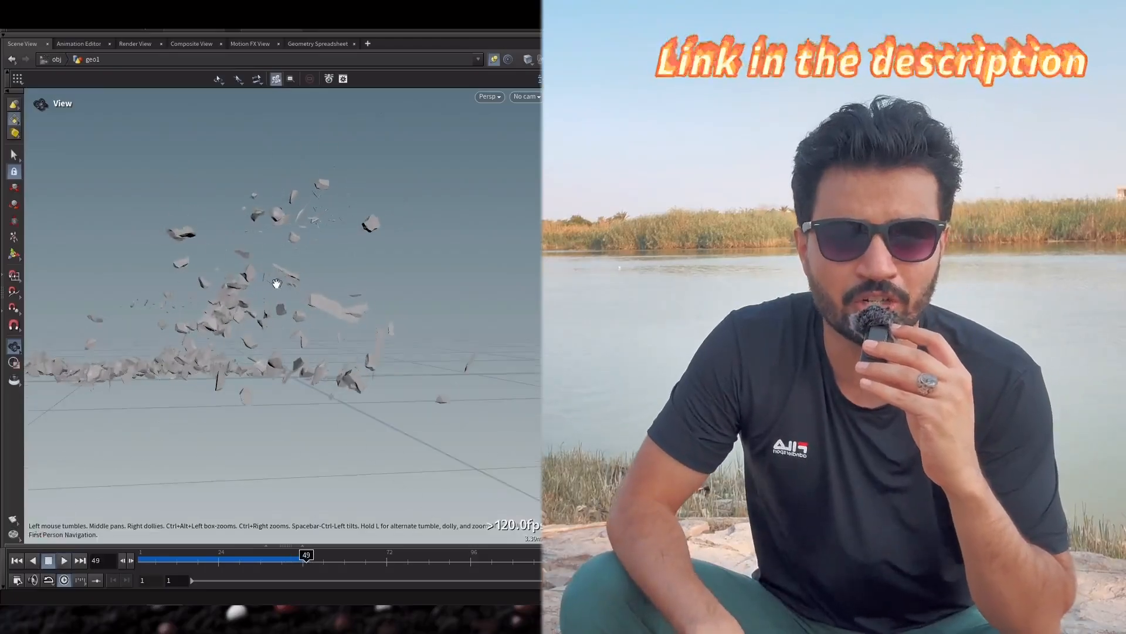